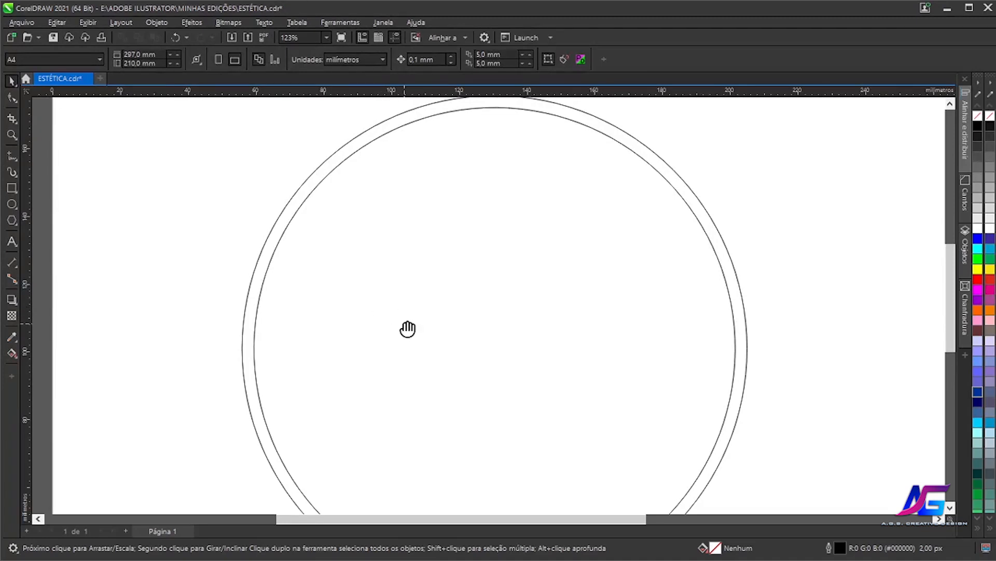
Draw an upright ellipse about 28.5 × 39.6 mm in the upper-left area inside the double circle
left_click(12, 204)
left_click_drag(399, 163, 497, 298)
key("space")
left_click(445, 230)
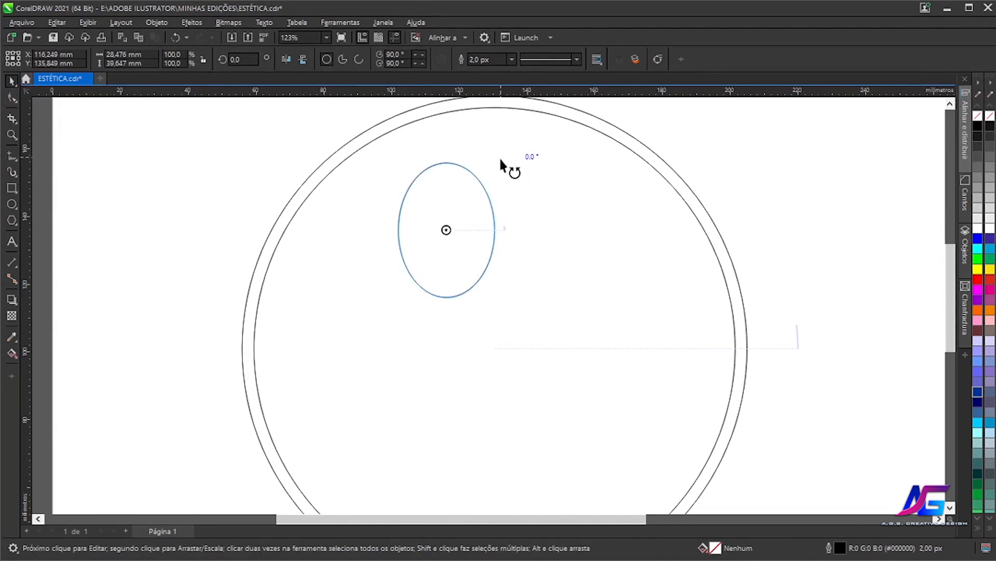
Make a concentric copy of the ellipse scaled to about 25.5 × 35.5 mm
left_click_drag(493, 165, 494, 165)
right_click(494, 165)
left_click(391, 156)
key("Escape")
left_click(332, 171)
scroll(418, 189, "up", 3)
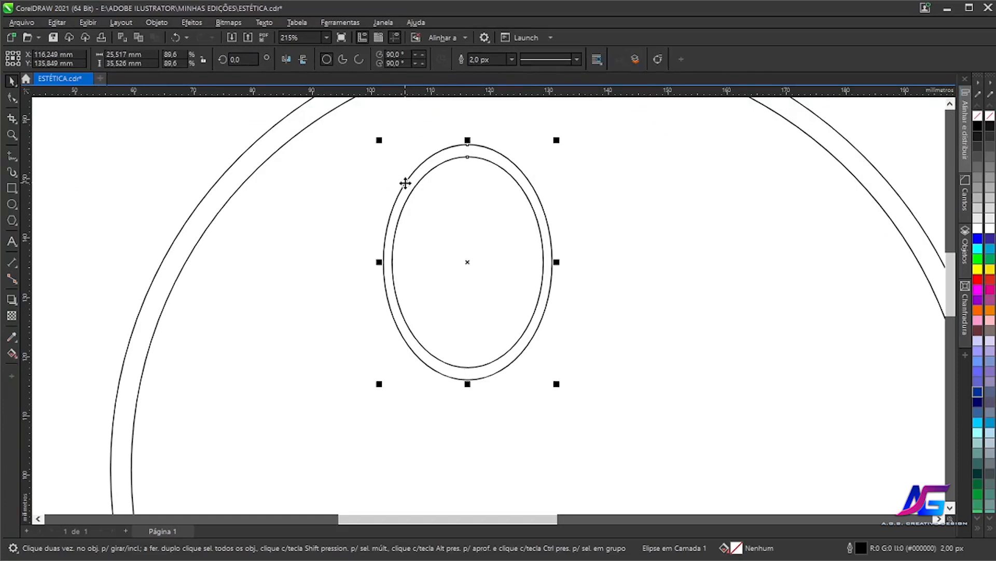
Tilt the two concentric ellipses clockwise to a rotation of about 345.6° and keep both selected
left_click(407, 187)
left_click_drag(574, 151, 587, 160)
left_click(406, 210)
left_click(398, 206, "shift")
left_click(46, 155)
left_click(398, 233)
left_click(389, 234, "shift")
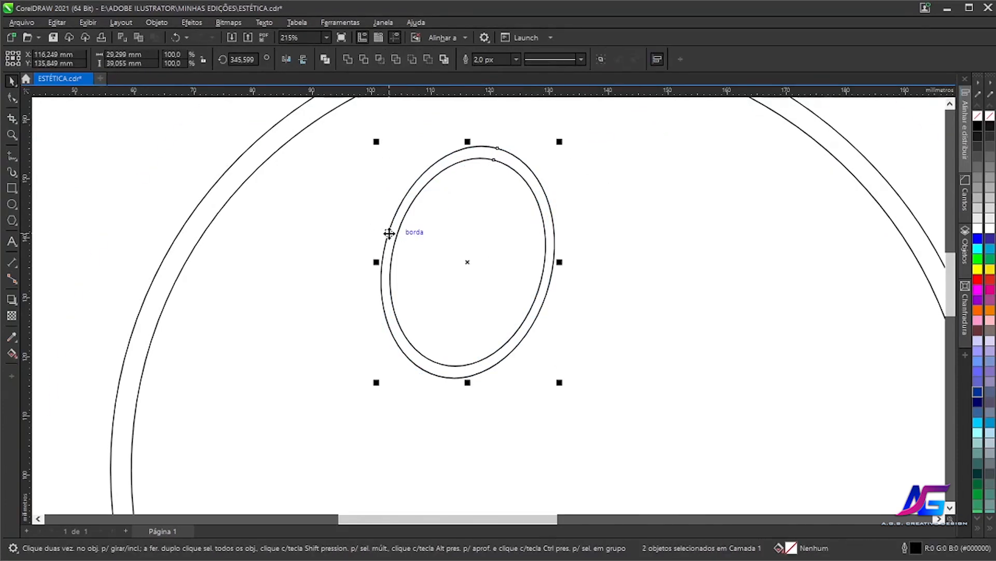
Duplicate the tilted ellipse pair at a much smaller size, centred on the original pair
left_click(470, 261)
left_click_drag(563, 144, 469, 204)
right_click(503, 217)
Move the small ellipse pair onto the lower-left edge of the large pair and tilt it the opposite way
left_click(467, 262)
left_click_drag(467, 262, 434, 351)
left_click(434, 351)
left_click_drag(471, 302, 547, 296)
left_click(558, 306)
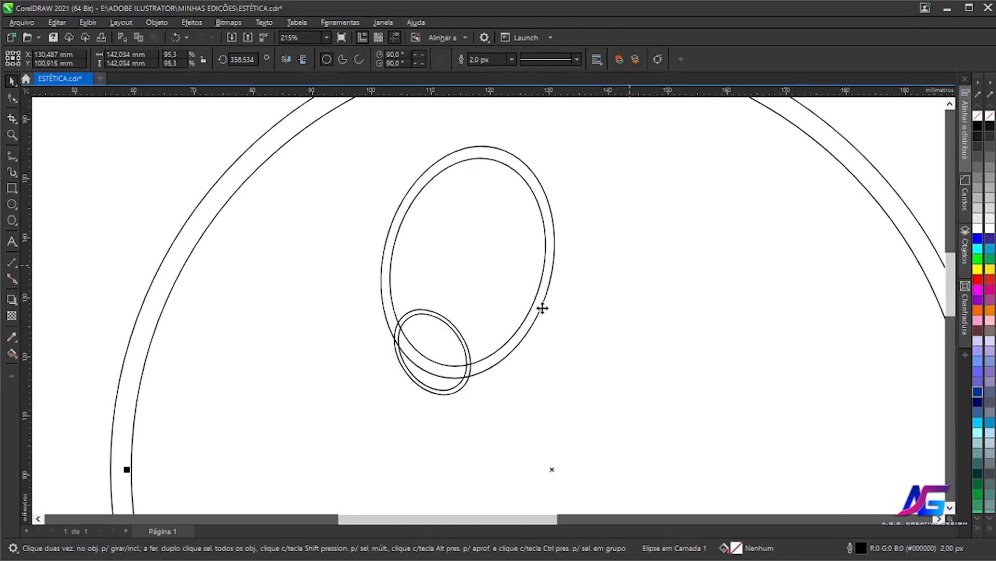
Enlarge the outer small ellipse slightly to widen the gap between it and the inner one
scroll(353, 360, "up", 2)
left_click(529, 342)
left_click(530, 343)
left_click_drag(525, 282, 544, 271)
left_click(366, 311)
scroll(367, 311, "down", 3)
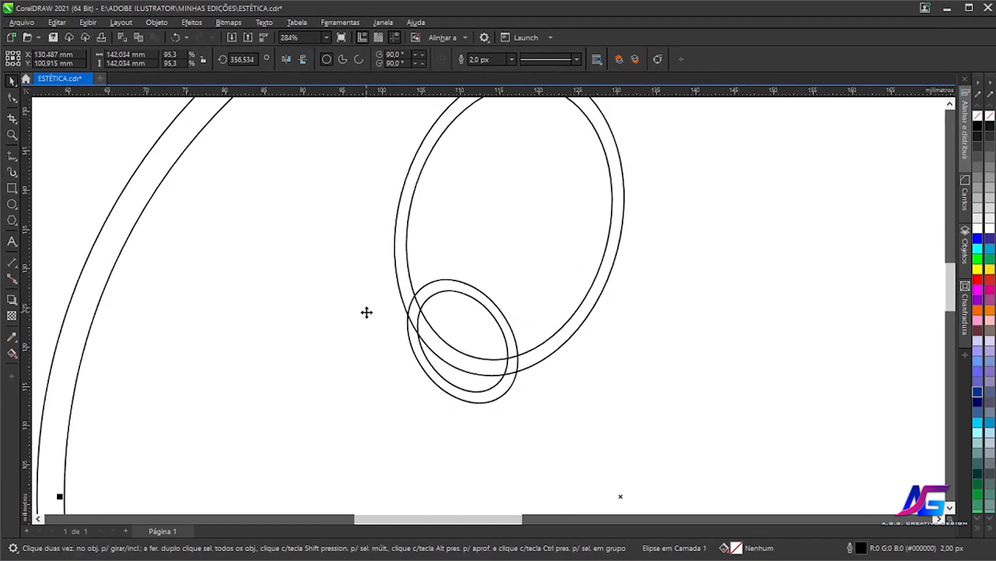
left_click_drag(332, 309, 269, 331)
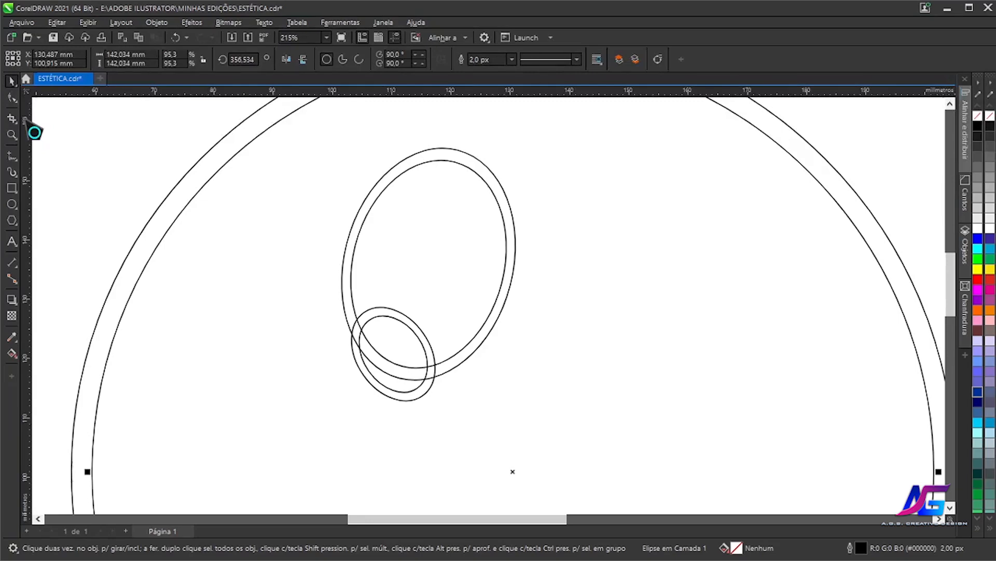
Stretch the inner large ellipse sideways to about 27.8 mm wide so its edge meets the outer ellipse's right edge
mouse_move(513, 267)
left_mouse_down()
mouse_move(527, 272)
mouse_move(521, 266)
left_mouse_up()
scroll(491, 215, "up", 4)
left_click_drag(491, 212, 496, 211)
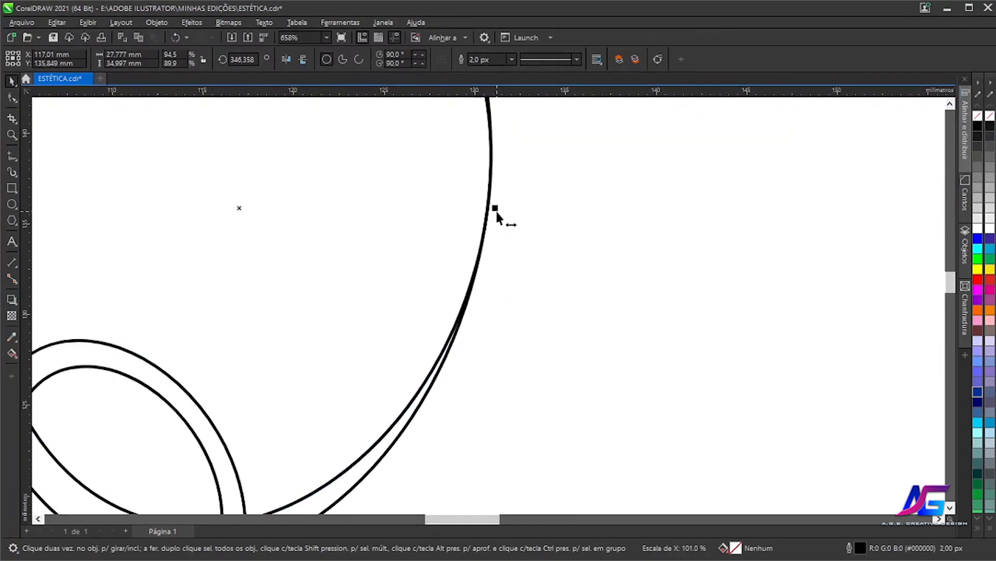
scroll(496, 210, "down", 4)
left_click(370, 181)
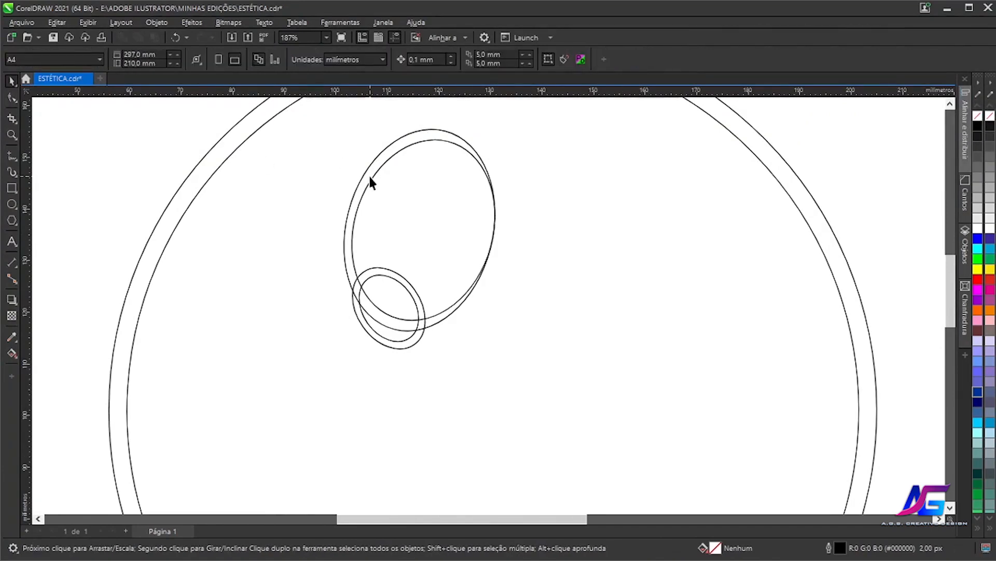
Remove the overlapping ellipse segments with Virtual Segment Delete, leaving a tapering swirl that ends in a small loop
left_click(15, 121)
left_click(65, 147)
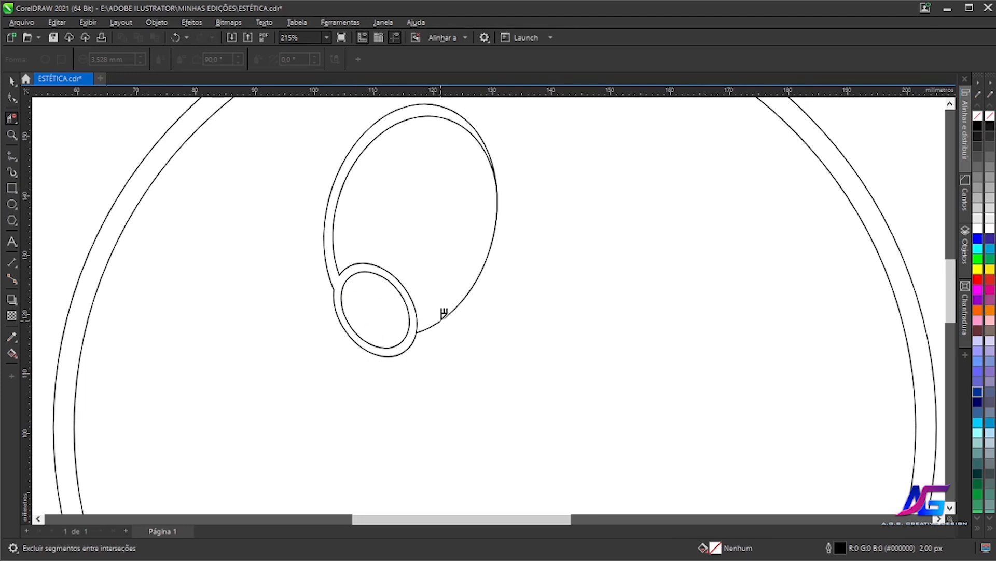
scroll(453, 331, "down", 3)
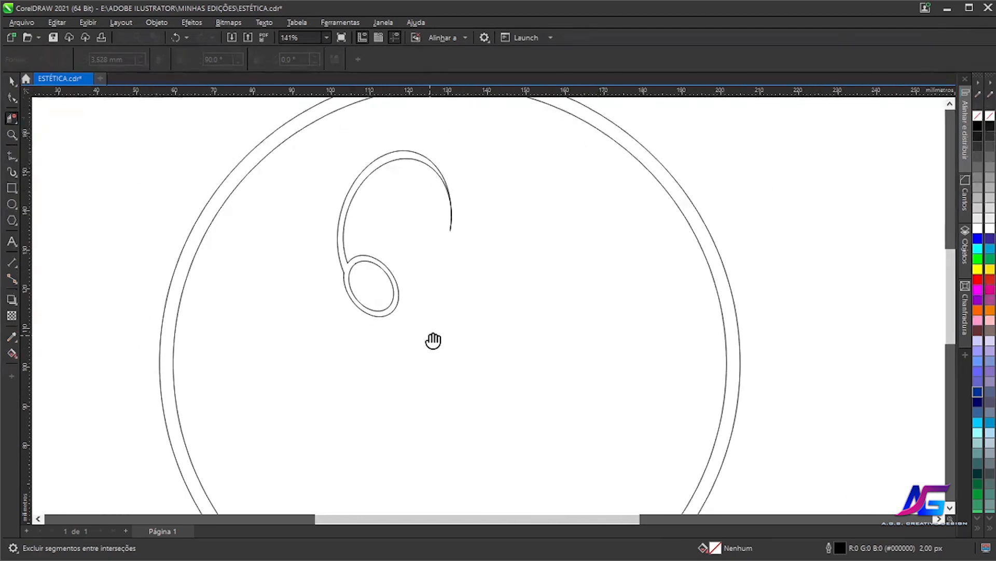
Smart-fill the ring between the two circles and the swirl with light grey Pantone 420 C
left_click(12, 353)
left_click(173, 302)
left_click(384, 269)
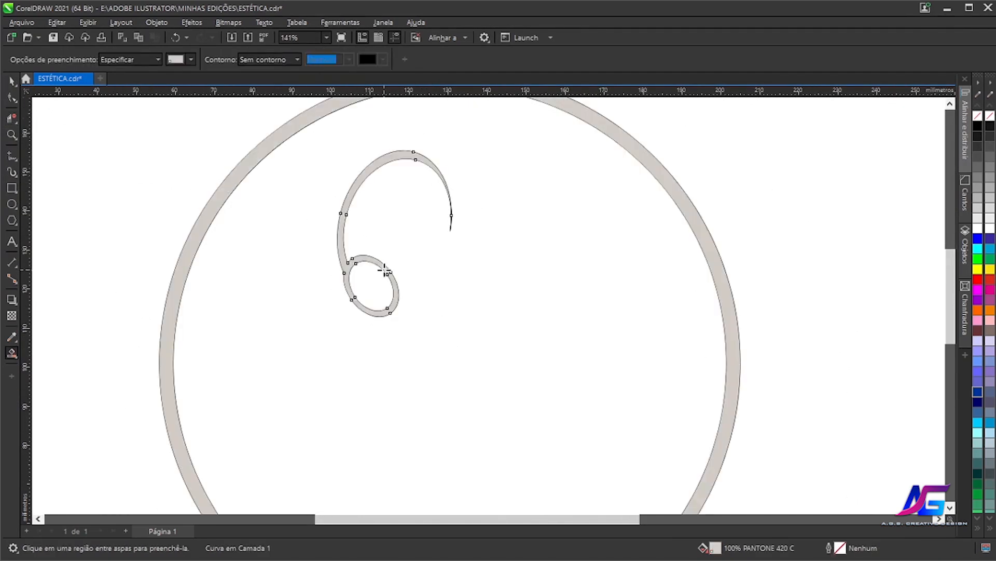
Delete the black construction outlines around the filled swirl and the circular ring
left_click(12, 81)
scroll(243, 254, "up", 6)
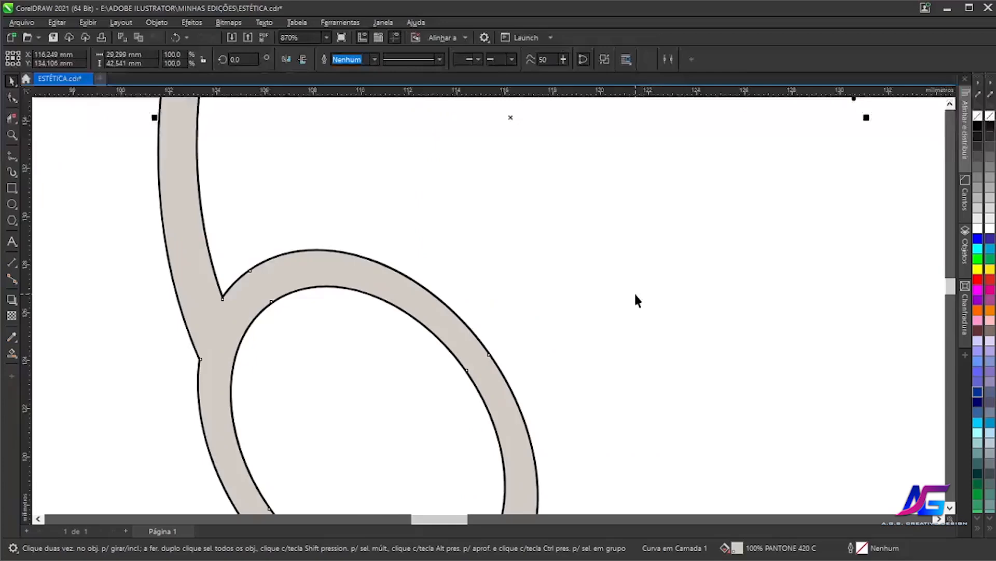
left_click(476, 345)
scroll(473, 374, "up", 2)
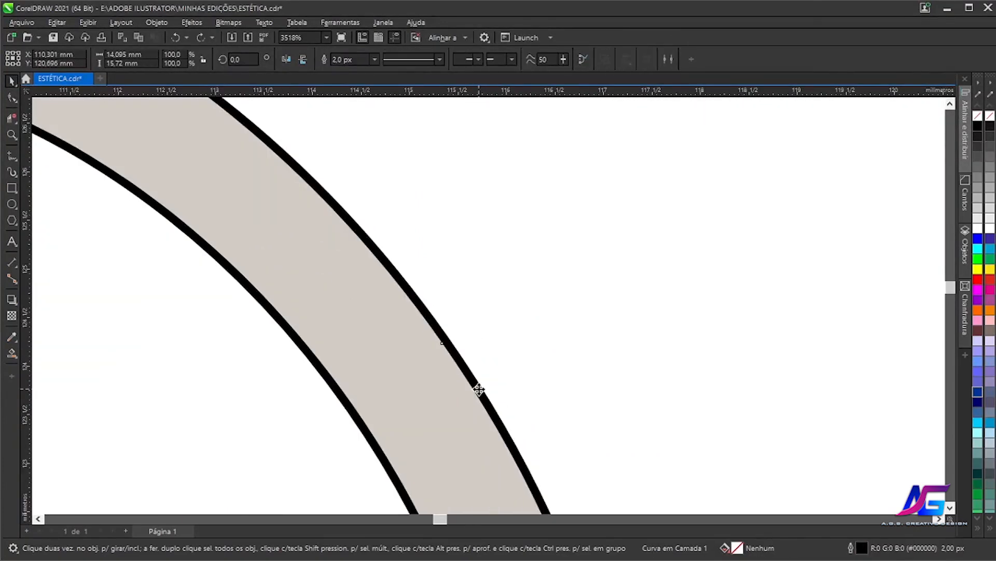
key("Delete")
scroll(373, 451, "down", 1)
scroll(375, 451, "down", 3)
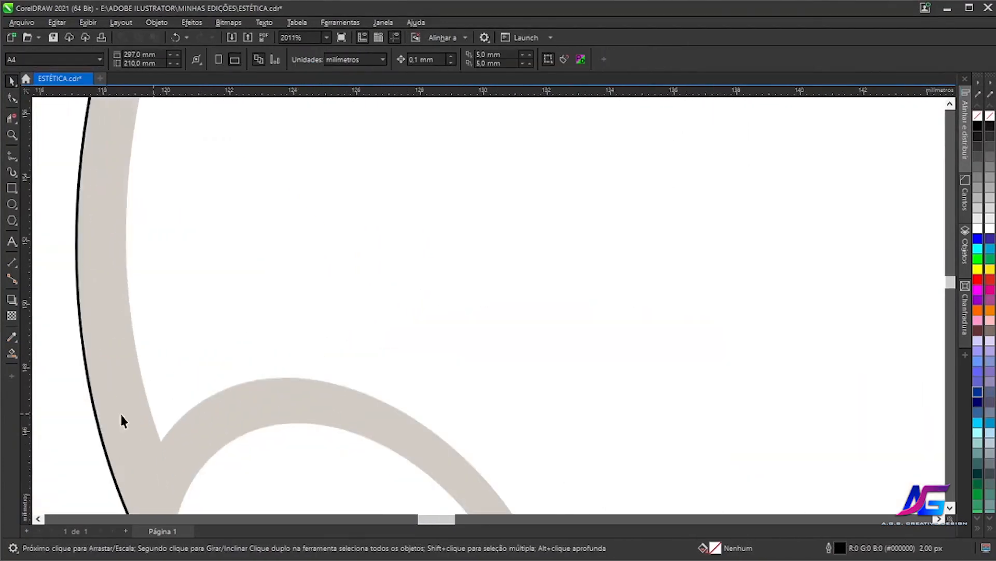
scroll(734, 104, "up", 5)
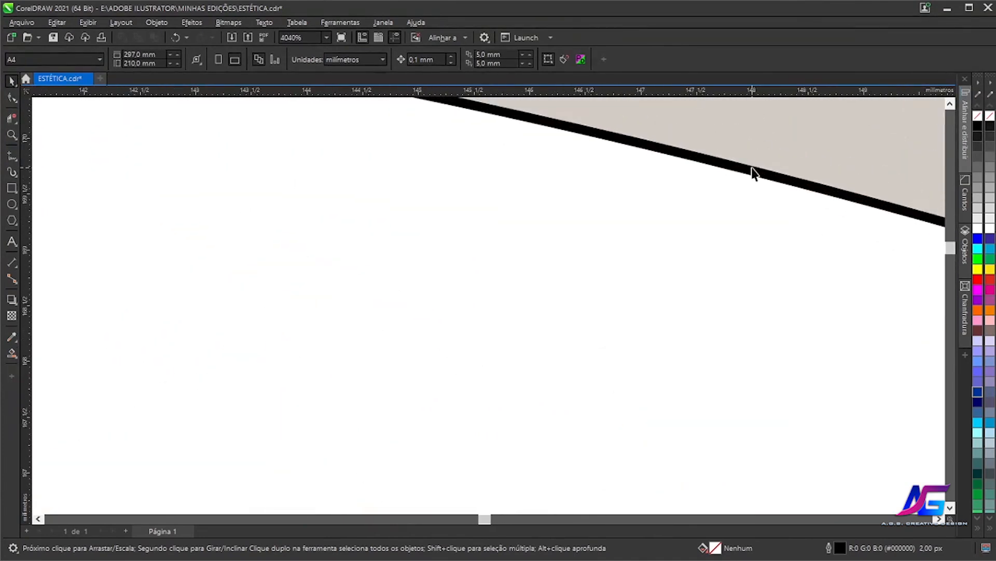
scroll(771, 207, "down", 10)
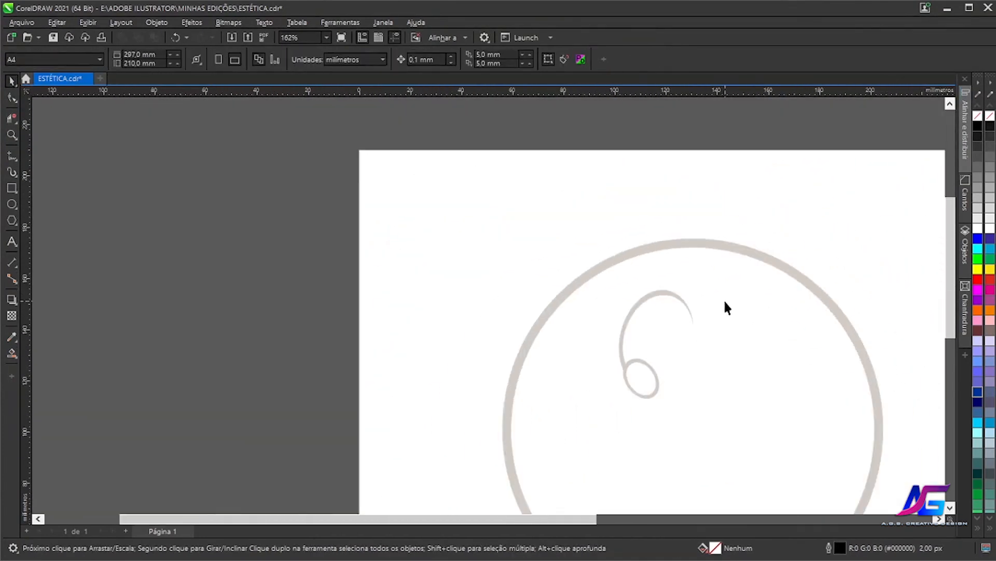
Recolour the swirl and the circular ring yellow (R255 G255 B0) and clear the selection
left_click(547, 238)
left_click(978, 269)
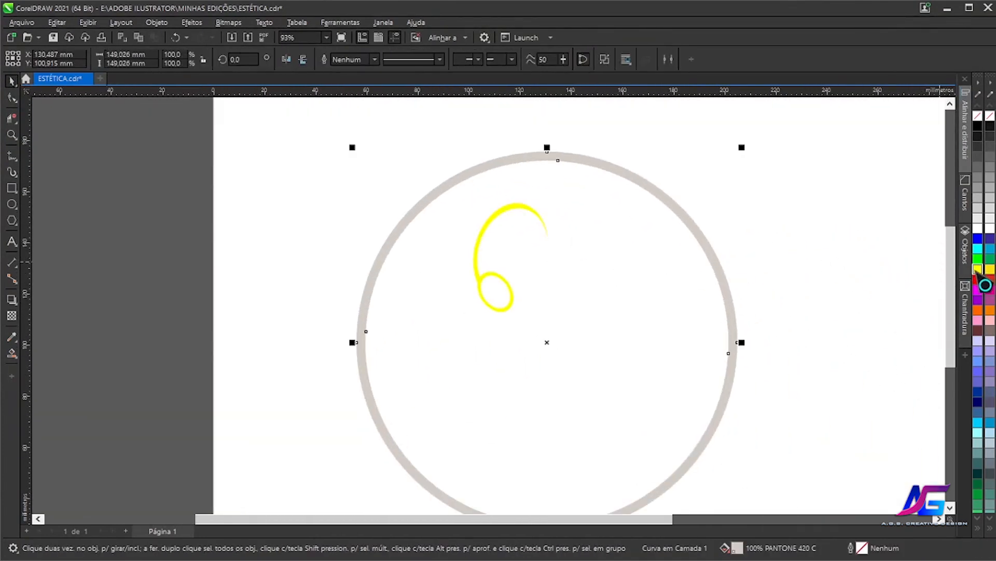
left_click(977, 270)
scroll(675, 297, "up", 2)
left_click_drag(514, 290, 597, 335)
right_click(205, 419)
left_click(255, 200)
left_click(175, 292)
scroll(435, 296, "up", 1)
scroll(508, 317, "down", 2)
scroll(507, 317, "up", 1)
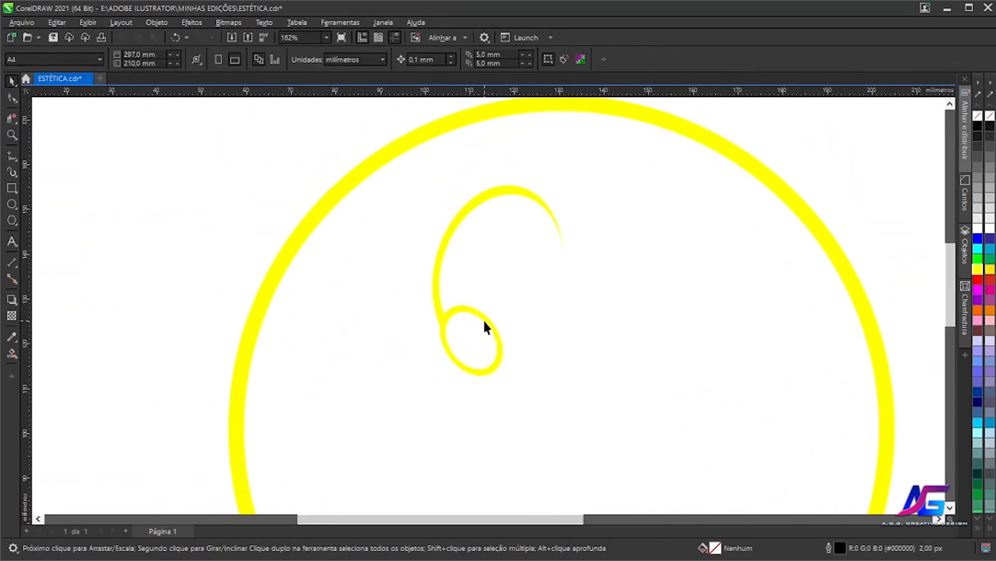
Rotate the swirl slightly clockwise to about 353.3° and shift it left inside the ring
left_click(485, 315)
left_click(500, 278)
left_click_drag(566, 178, 577, 188)
left_click(500, 280)
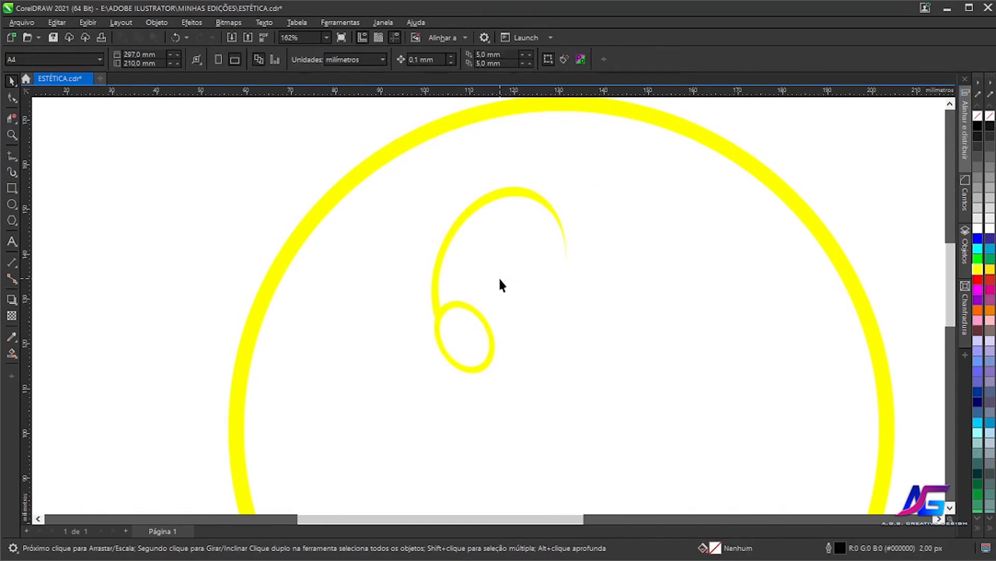
left_click(498, 279)
left_click(497, 279)
left_click(479, 311)
left_click_drag(498, 280, 473, 280)
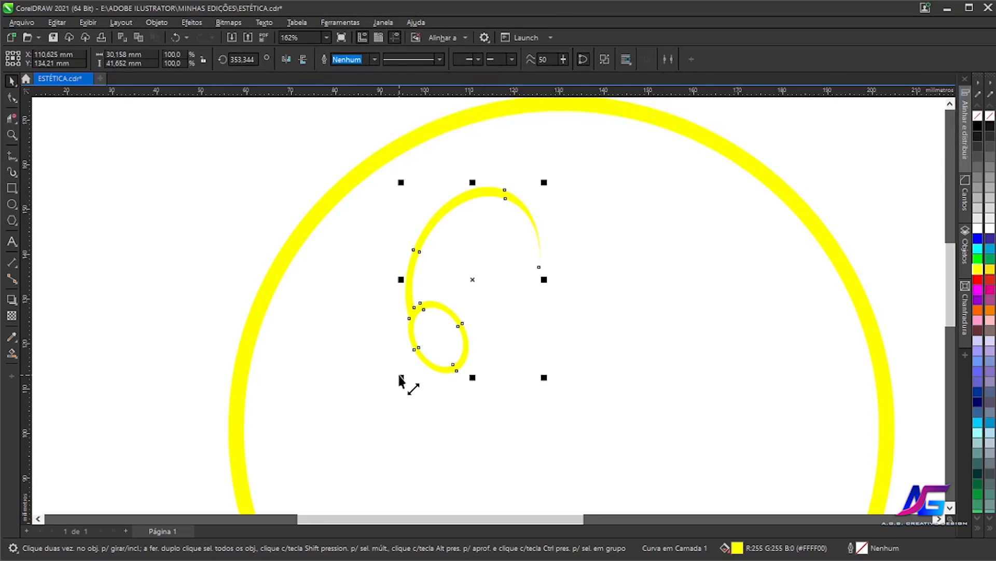
left_click(556, 298)
Draw a closed three-point shape about 14.3 × 3.6 mm with the Pen tool inside the swirl's upper curve
scroll(556, 298, "up", 4)
left_click_drag(356, 212, 538, 325)
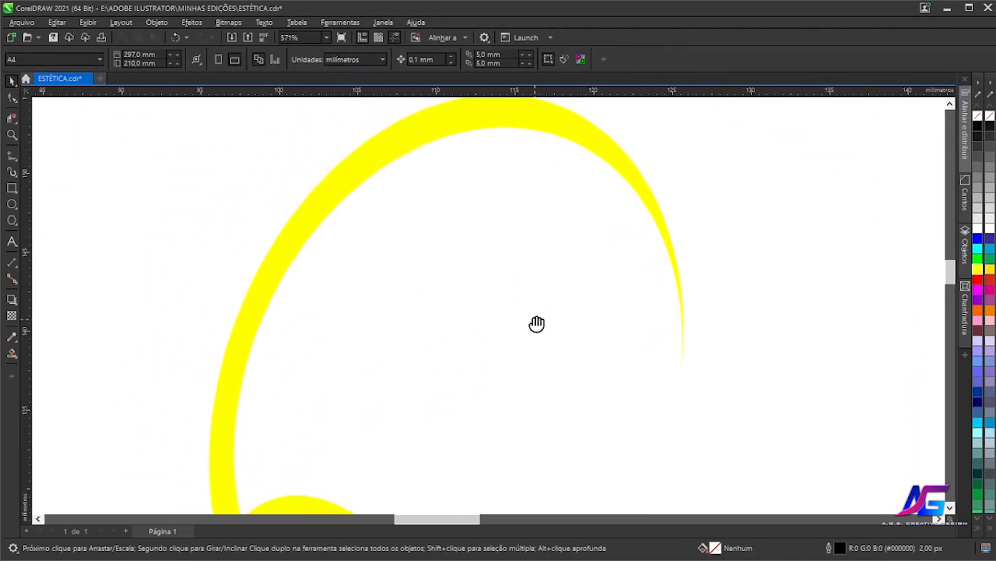
scroll(478, 303, "up", 1)
left_click(16, 158)
left_click(69, 191)
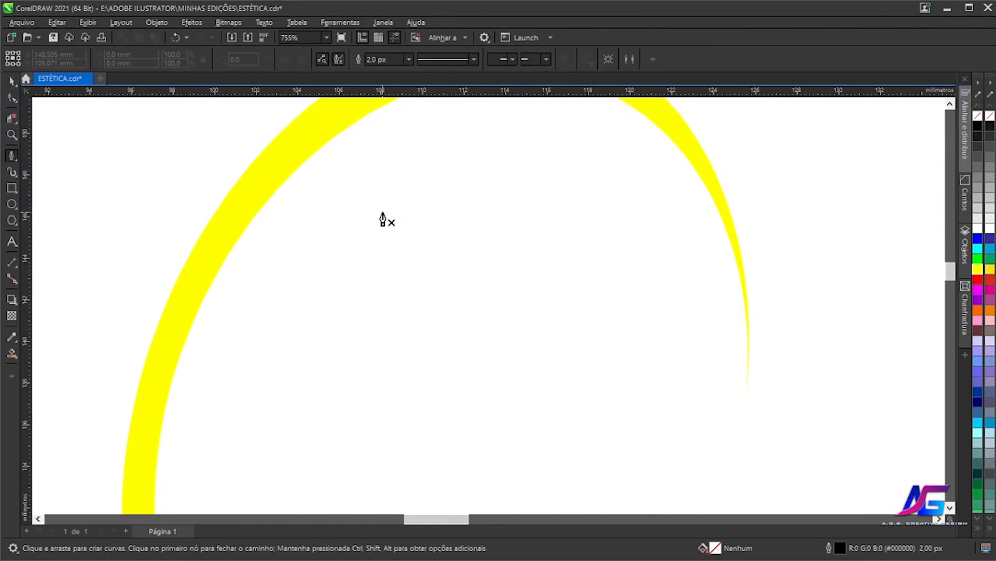
left_click(679, 295)
left_click(492, 295)
left_click(381, 222)
Remove the triangle's lower middle node and bend both sides downward to form a crescent-shaped eyelid
key("F10")
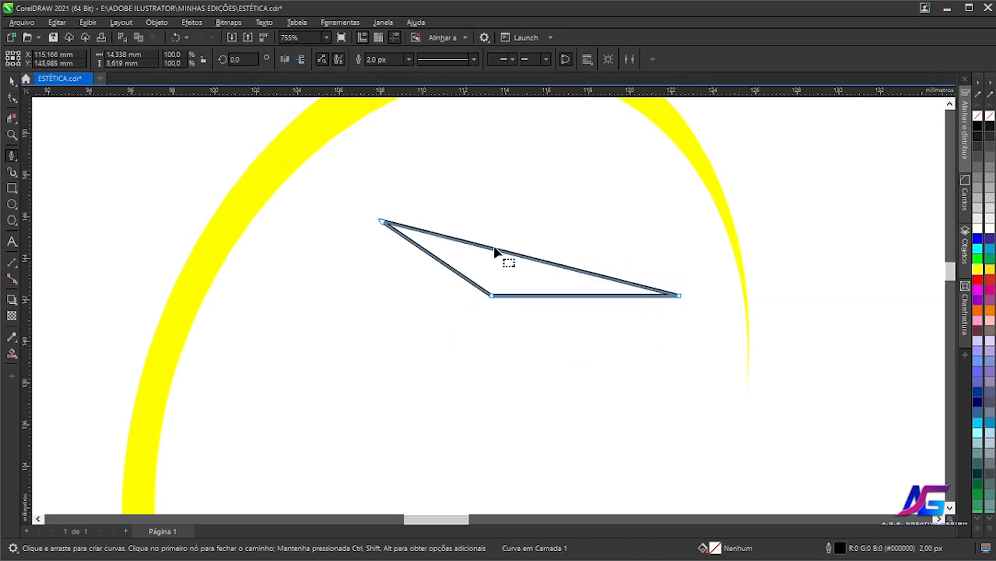
left_click_drag(508, 255, 506, 271)
double_click(492, 295)
scroll(518, 260, "up", 2)
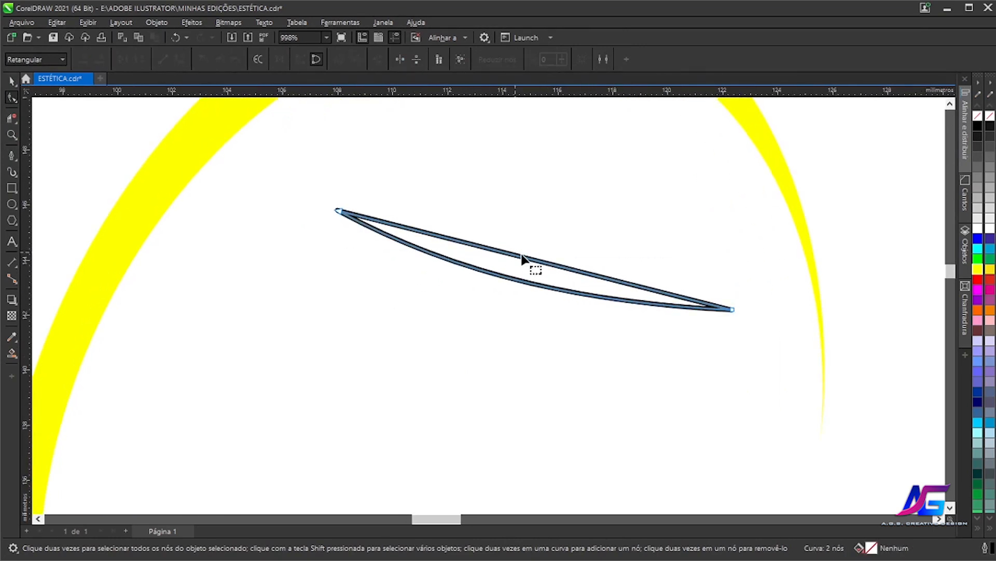
left_click_drag(540, 265, 514, 316)
left_click(511, 347)
Draw a small closed triangle for an eyelash with the Pen tool, crossing the eyelid's lower edge near its left tip
left_click(12, 155)
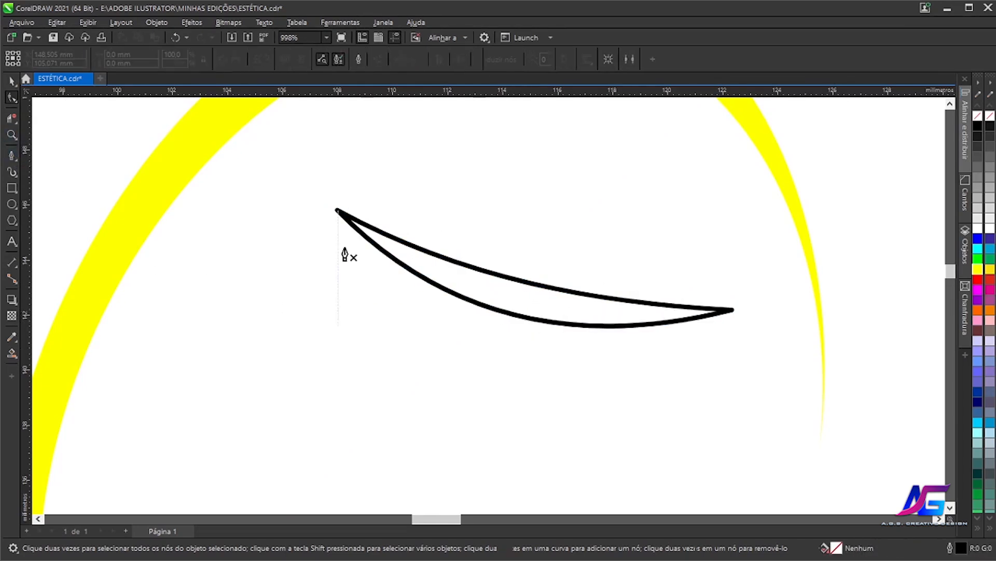
scroll(343, 254, "up", 2)
left_click(448, 254)
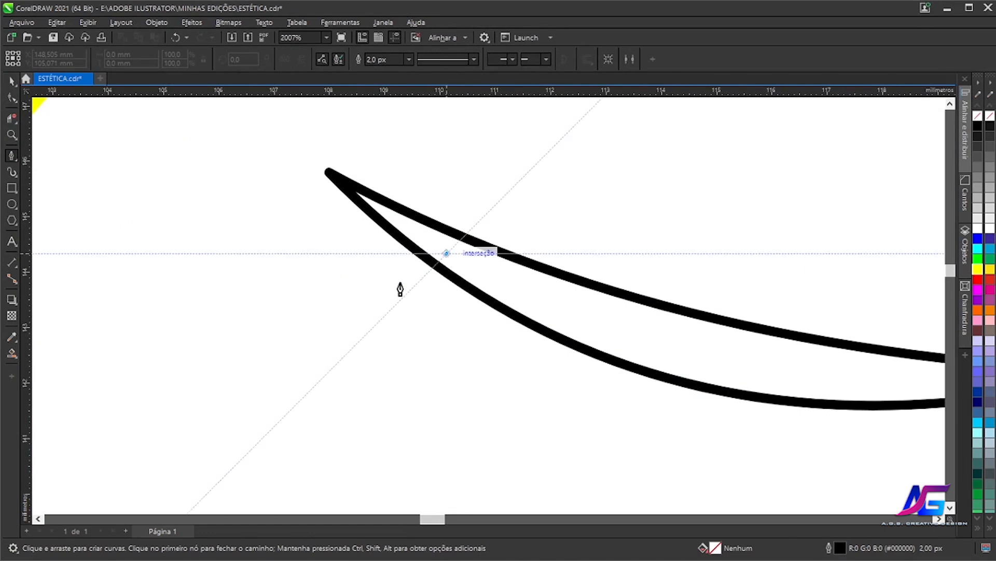
left_click(315, 289)
left_click(412, 225)
left_click(450, 254)
Extend the lash's tip outward, bend its long sides into curves, and move it down-left against the eyelid's lower edge
left_click(12, 97)
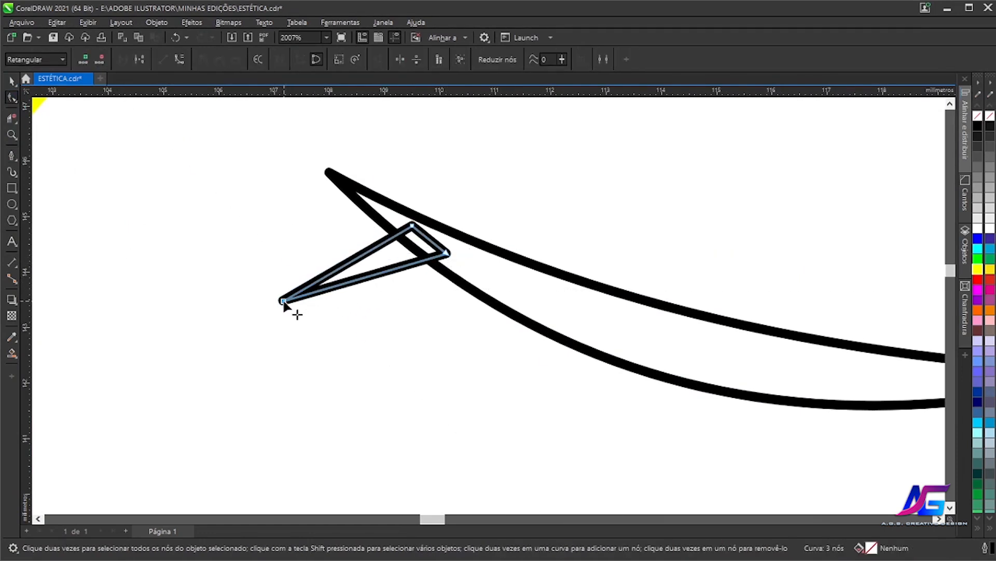
left_click_drag(371, 279, 359, 269)
left_click_drag(282, 303, 253, 310)
left_click(366, 288)
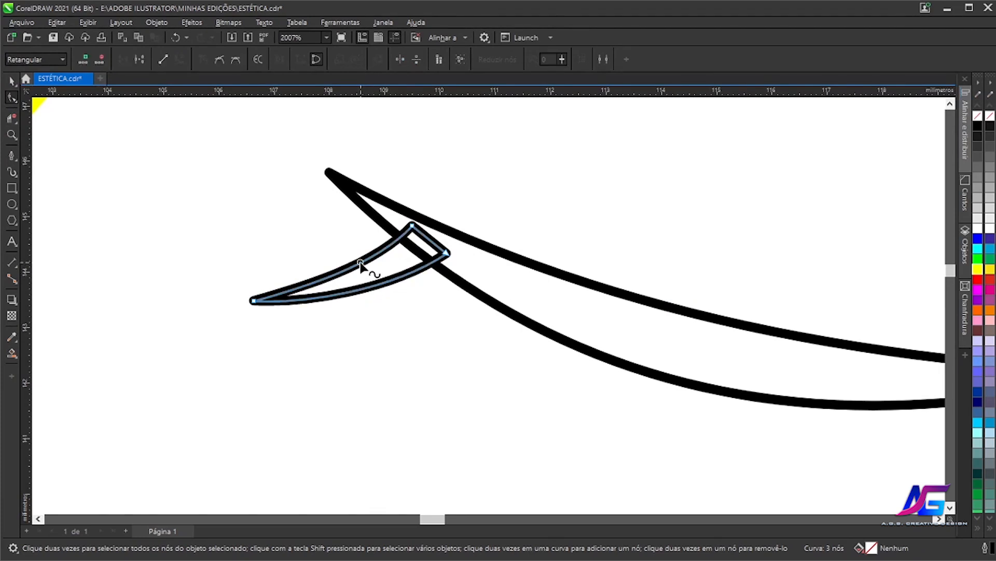
key("space")
left_click_drag(351, 265, 326, 282)
Smart-fill the eyelid crescent and the eyelash, and colour both fills yellow
left_click(12, 353)
left_click(506, 302)
left_click(978, 268)
left_click(366, 288)
left_click(978, 269)
key("space")
scroll(349, 219, "up", 2)
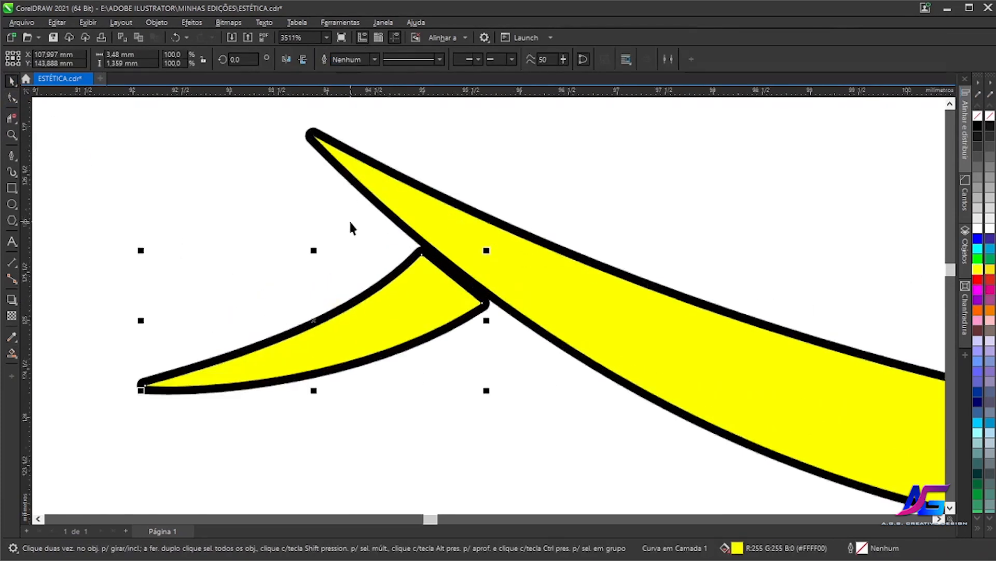
Delete the black outline curves around the yellow eyelid and eyelash
key("Delete")
left_click(486, 302)
key("Delete")
scroll(476, 313, "down", 4)
scroll(515, 359, "up", 2)
left_click_drag(521, 371, 381, 356)
scroll(446, 358, "down", 2)
scroll(327, 294, "up", 2)
Join the lash to the eyelid and place copies of it along the lower edge to make five lashes
left_click(314, 279)
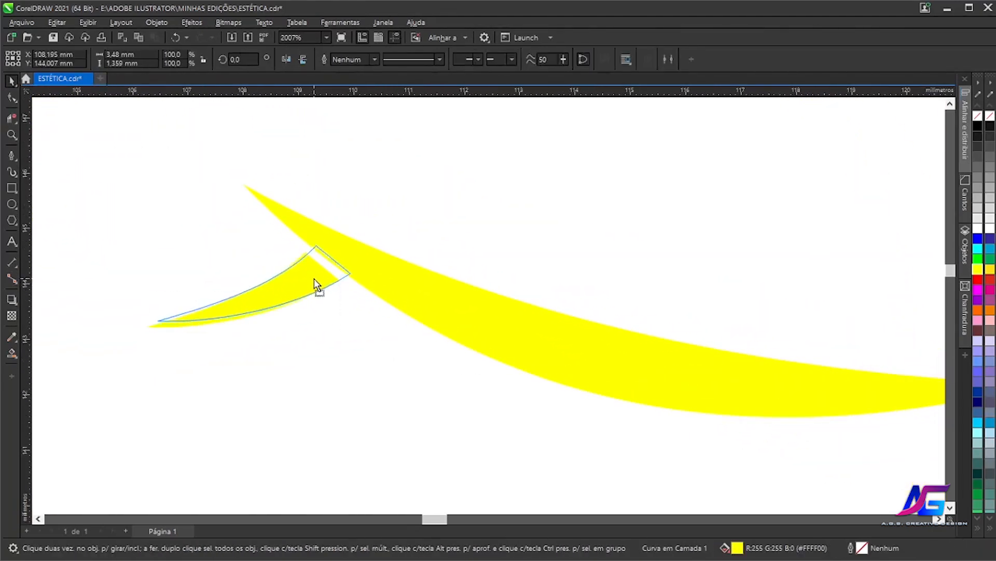
left_click_drag(320, 280, 749, 446)
key("space")
left_click_drag(749, 446, 556, 422)
left_click(556, 421)
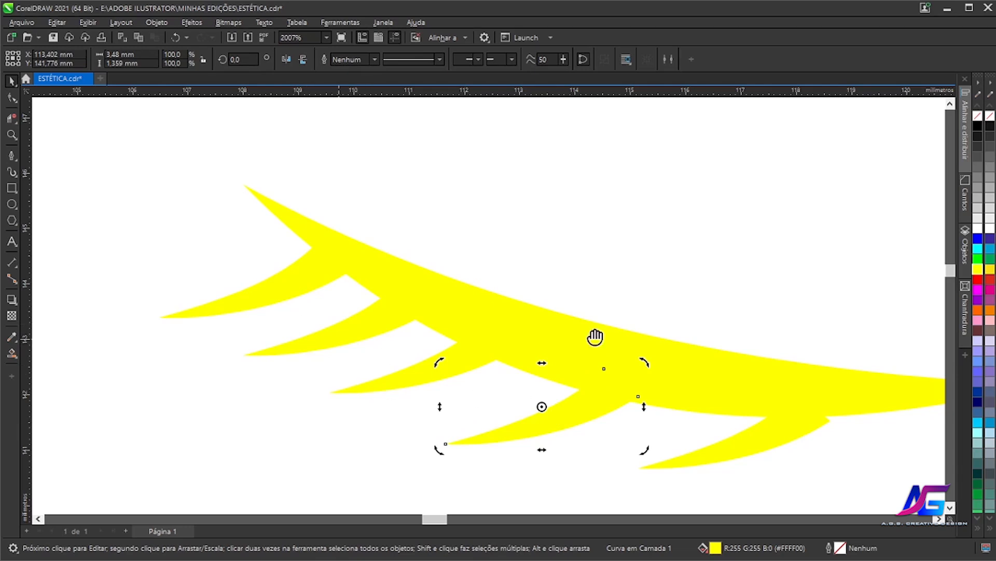
Mirror the rightmost lash horizontally, rotate it to about 149° and position it on the eyelid's lower edge
scroll(597, 410, "right", 2)
left_click(660, 422)
left_click(645, 422)
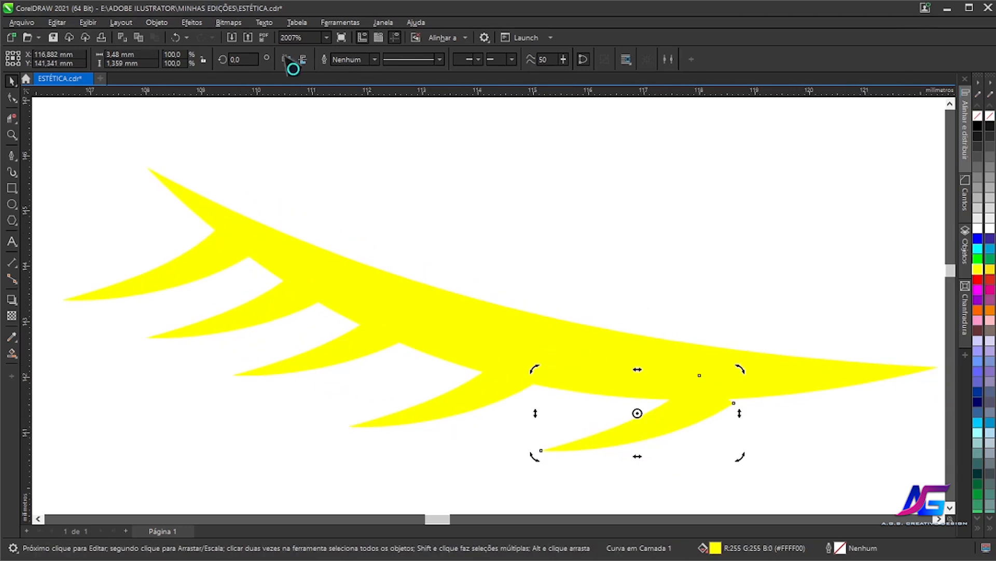
left_click_drag(748, 372, 615, 408)
left_click(628, 413)
left_click_drag(630, 503, 627, 473)
Rotate the mirrored lash further clockwise to about 128.4° so it points more steeply downward
left_click(475, 397)
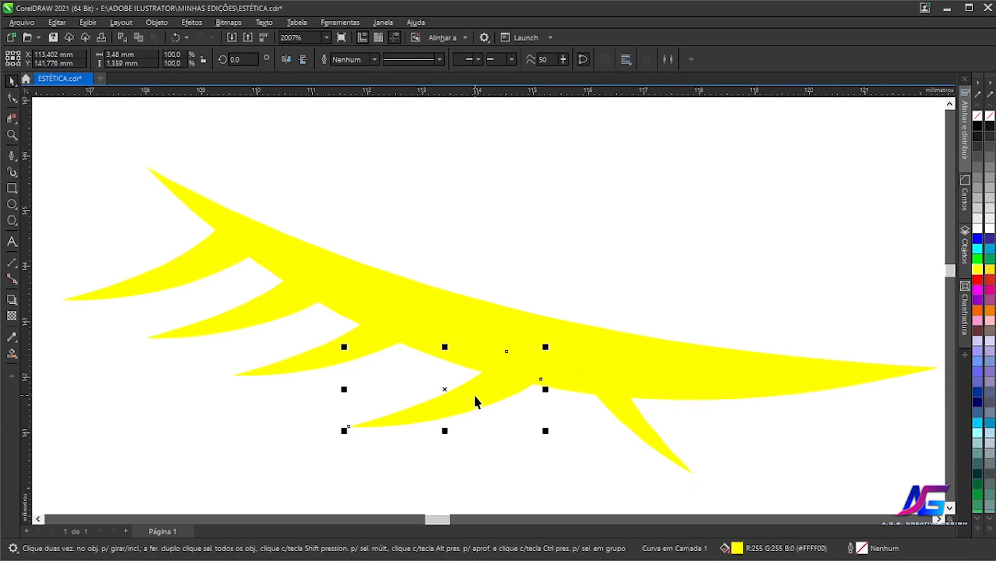
left_click(640, 421)
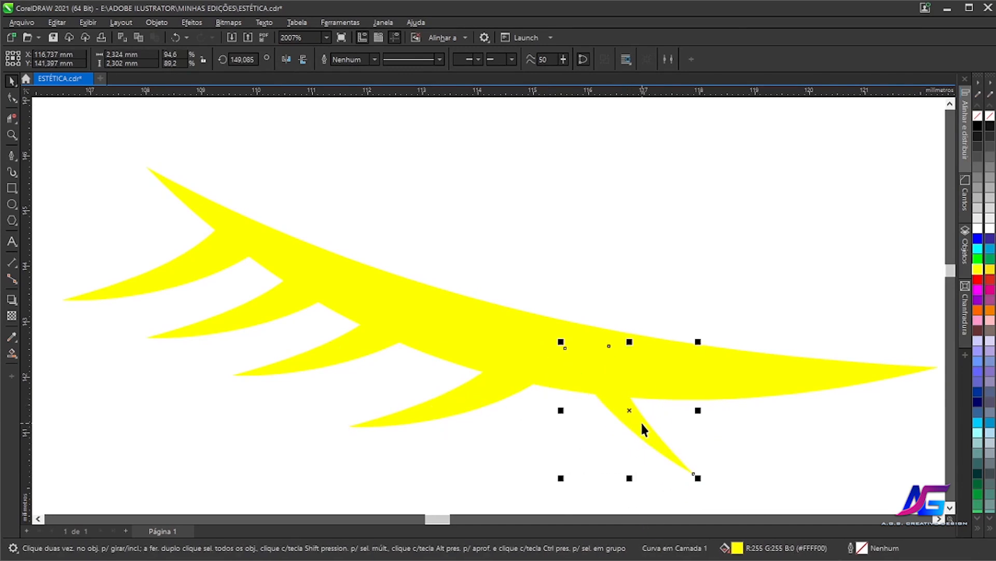
left_click(640, 420)
left_click_drag(703, 343, 730, 369)
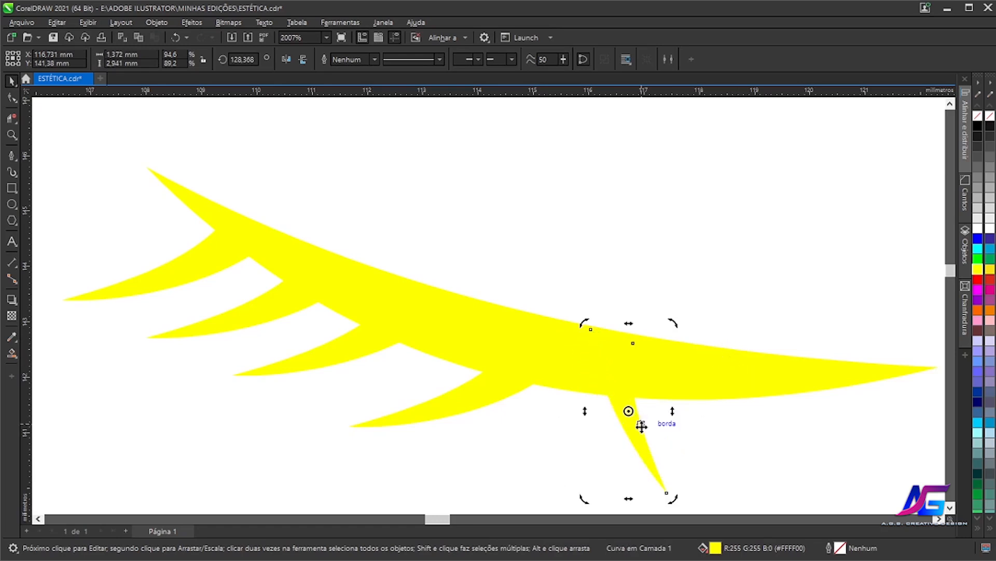
Rotate the fourth lash from the outer corner to about 21.6° and shift it toward the inner corner
left_click(485, 402)
left_click(546, 357)
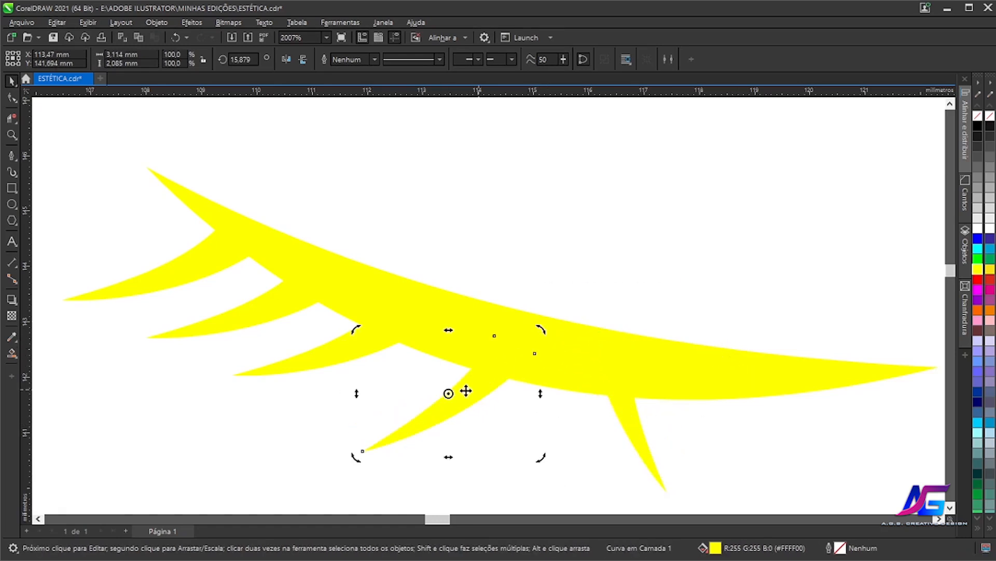
left_click_drag(542, 334, 535, 326)
left_click_drag(453, 393, 485, 410)
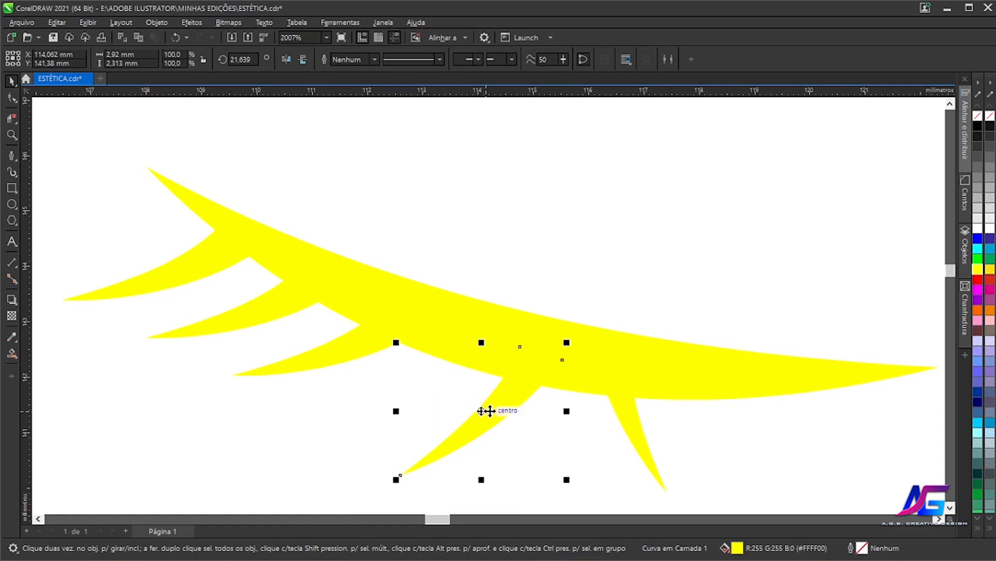
Enlarge the third lash proportionally to about 115% and shift the mirrored lash further toward the inner corner
left_click_drag(365, 369, 365, 369)
left_click_drag(244, 396, 217, 412)
left_click_drag(629, 410, 664, 411)
Move the fourth lash closer to the mirrored lash and rotate it to about 34.8°
left_click(489, 414)
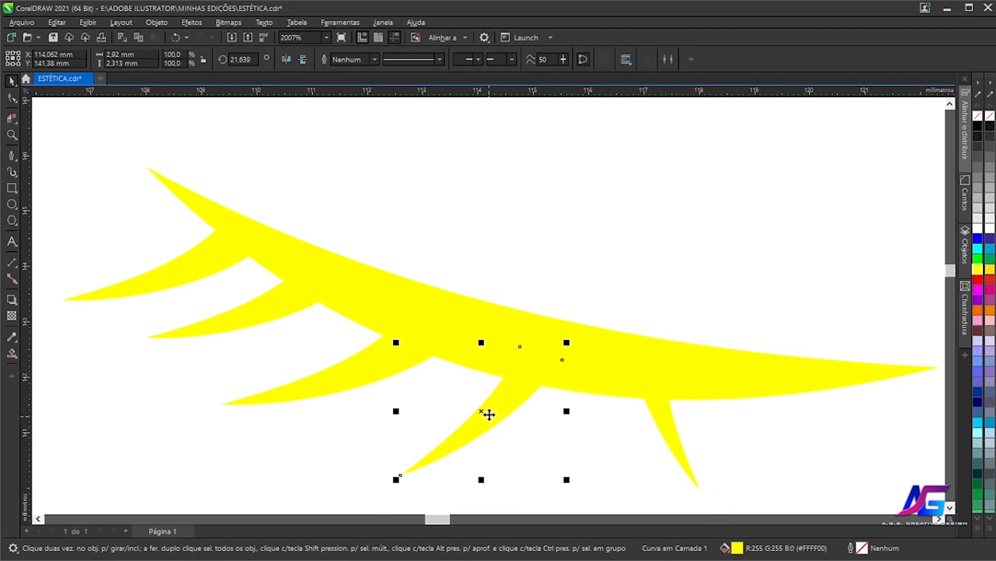
left_click_drag(489, 414, 531, 417)
left_click(554, 399)
left_click_drag(610, 345, 586, 331)
Shift the third lash along the eyelid toward the inner corner and rotate it to about 13°
left_click(369, 359)
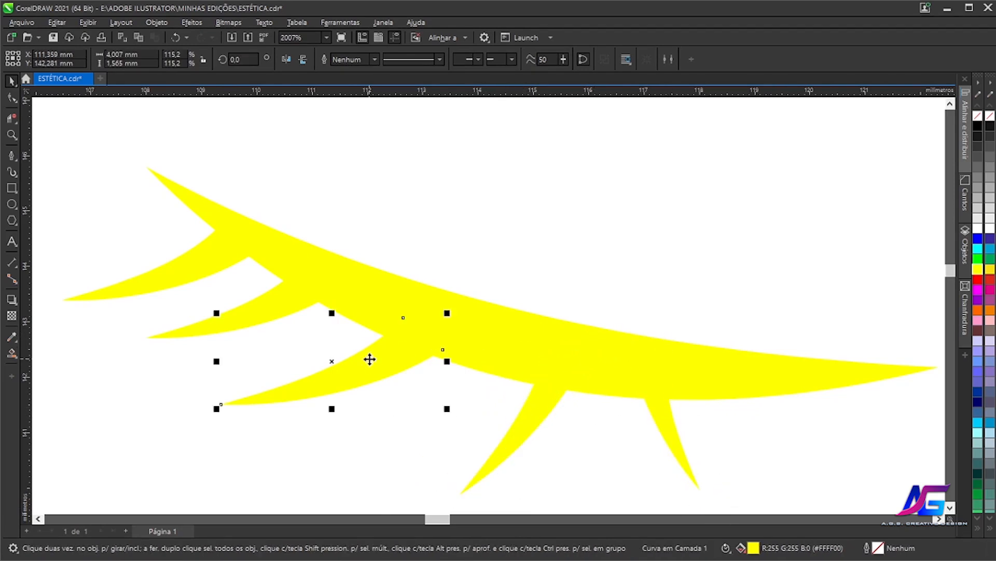
left_click_drag(370, 359, 389, 363)
left_click(390, 362)
left_click_drag(470, 314, 455, 288)
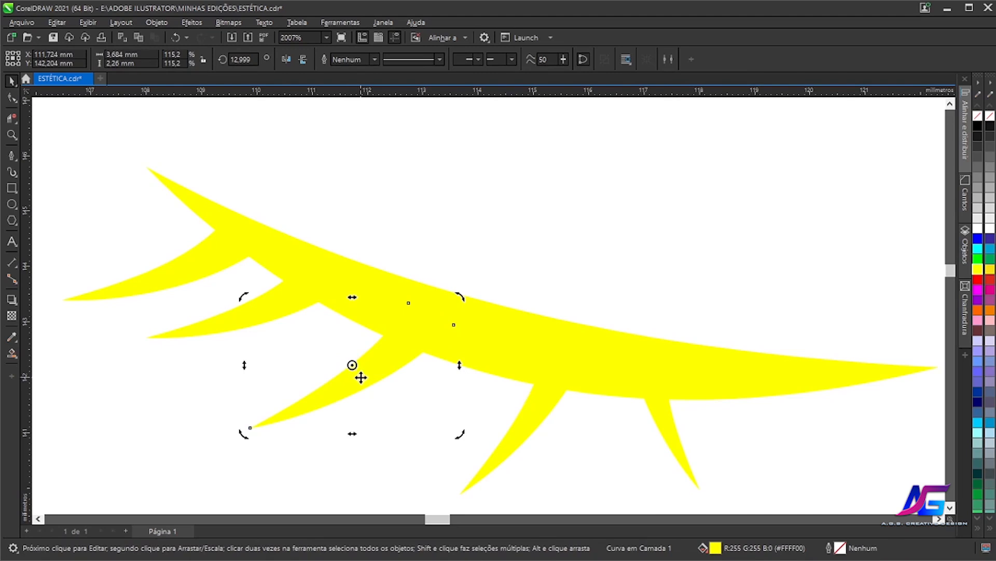
left_click(356, 361)
left_click_drag(459, 365, 475, 366)
Enlarge the first and second lashes, the second to about 130%, and space the second and third evenly along the eyelid
left_click_drag(271, 309, 281, 314)
left_click_drag(221, 345, 95, 368)
left_click_drag(414, 218, 492, 211)
left_click(210, 279)
left_click_drag(136, 297, 102, 311)
left_click(178, 258)
left_click_drag(462, 361, 493, 372)
left_click(347, 316)
left_click_drag(347, 316, 366, 327)
Shift the mirrored and fourth lashes toward the inner corner and rotate the fourth slightly steeper
left_click_drag(732, 404, 767, 408)
left_click_drag(608, 417, 635, 412)
left_click(634, 411)
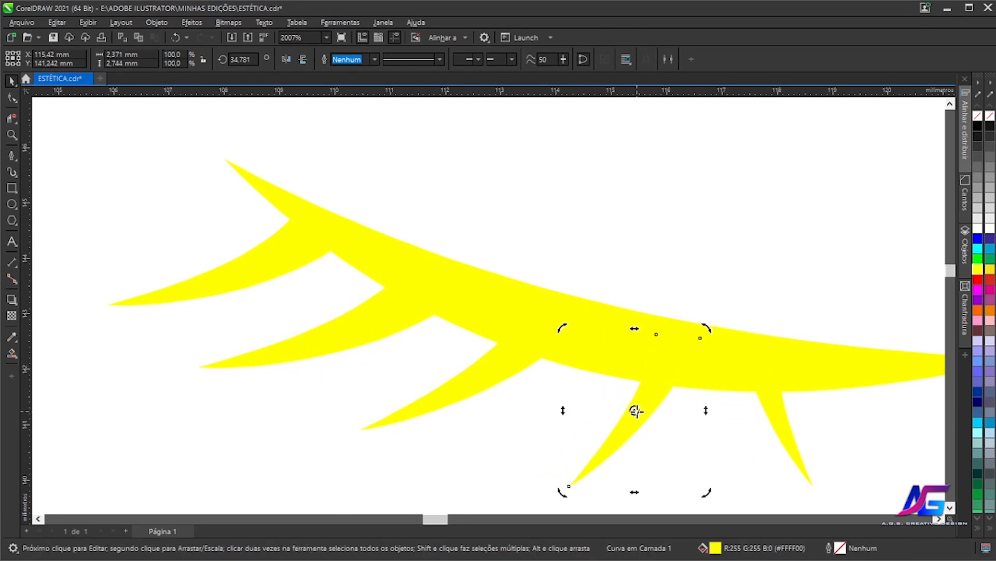
left_click_drag(708, 328, 695, 323)
Rotate the third lash to about 25.9° and reposition it on the eyelid's lower edge
left_click(475, 368)
left_click(476, 368)
left_click_drag(585, 300, 556, 286)
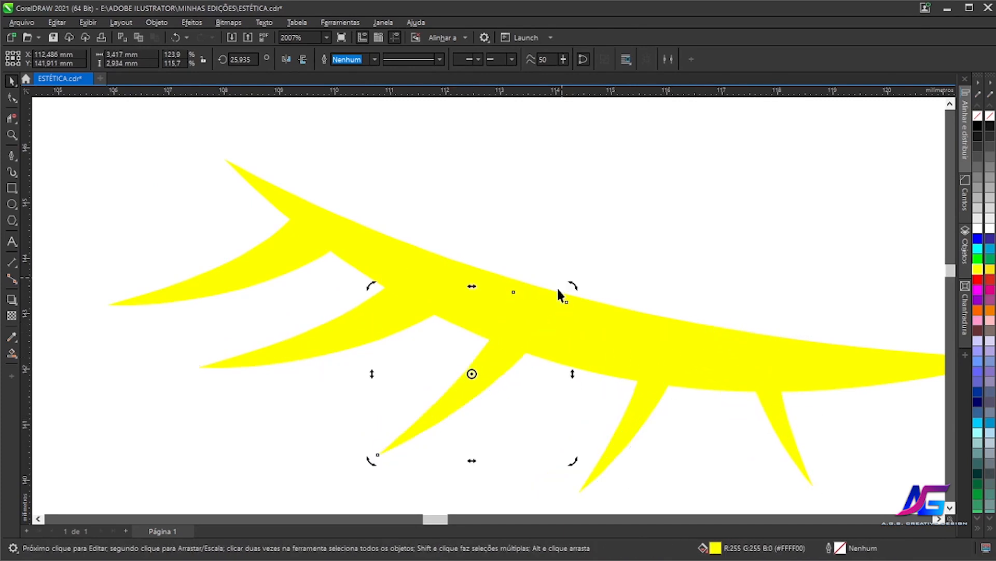
left_click_drag(476, 373, 499, 384)
left_click(528, 220)
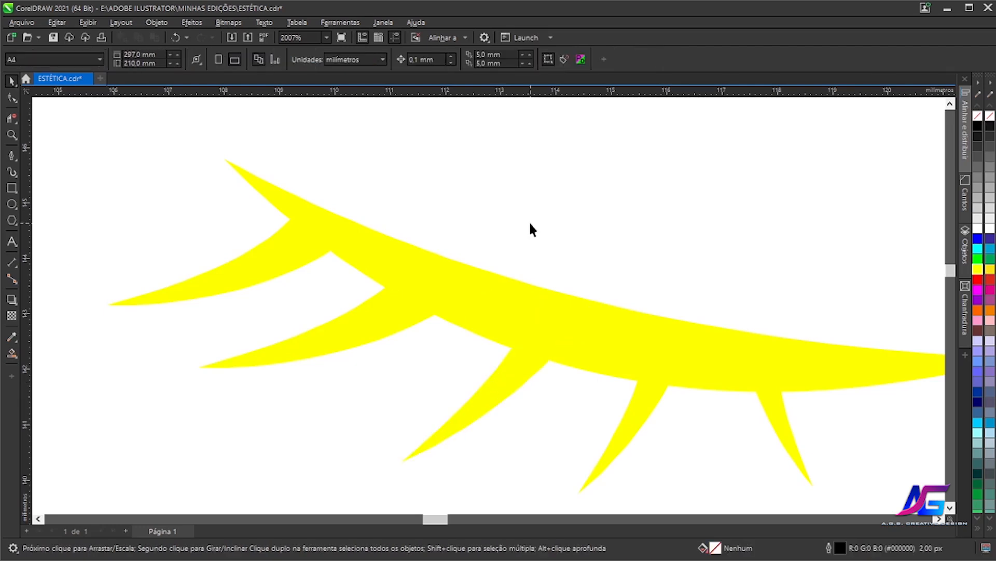
Rotate the second lash to about 9.5° and reposition it on the eyelid's lower edge
scroll(529, 220, "down", 3)
left_click(460, 263)
left_click(461, 263)
left_click_drag(503, 230, 514, 238)
left_click(456, 262)
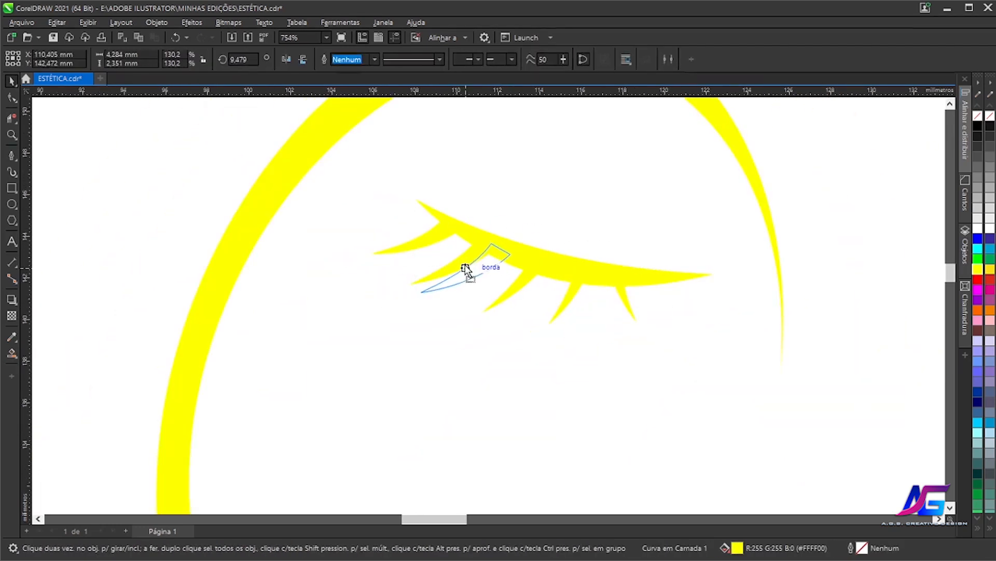
left_click(492, 202)
Stretch the swirl around the eye downward to about 105% of its height
scroll(492, 201, "down", 4)
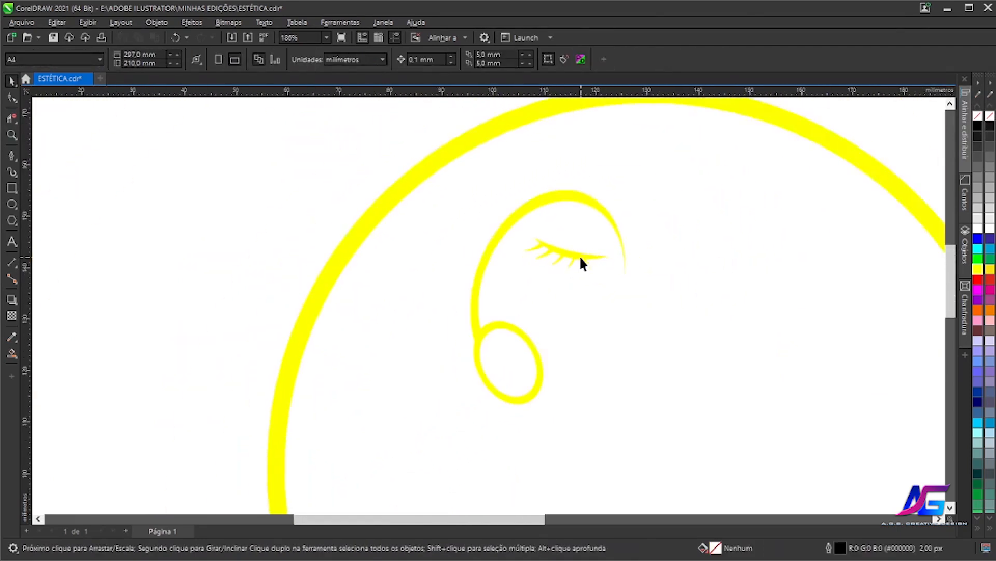
left_click_drag(451, 351, 465, 415)
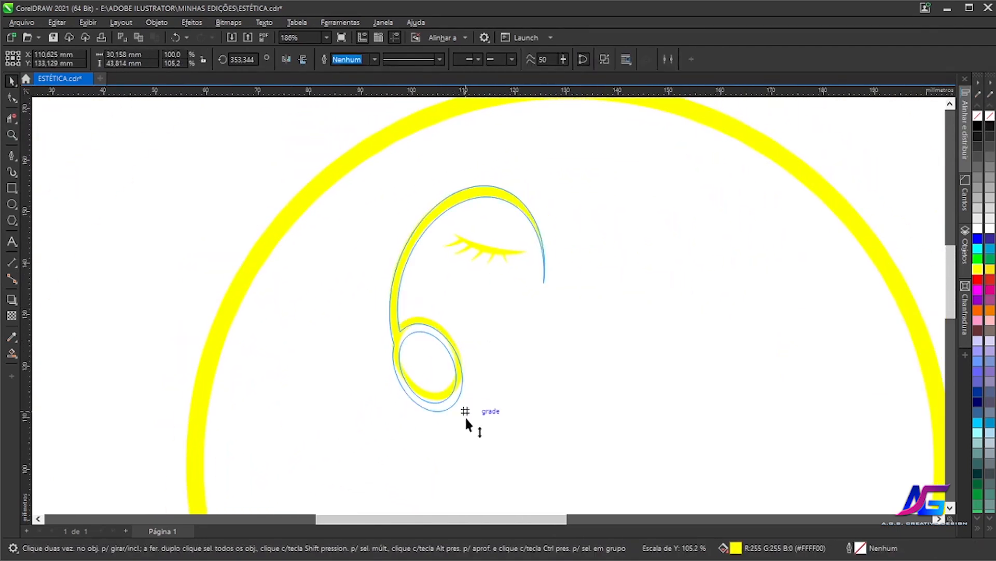
left_click(522, 320)
Group the swirl and eye, duplicate the group, mirror the copy horizontally and place it opposite as the other face half
left_click_drag(278, 141, 575, 442)
key("ctrl+g")
key("ctrl+c")
key("ctrl+v")
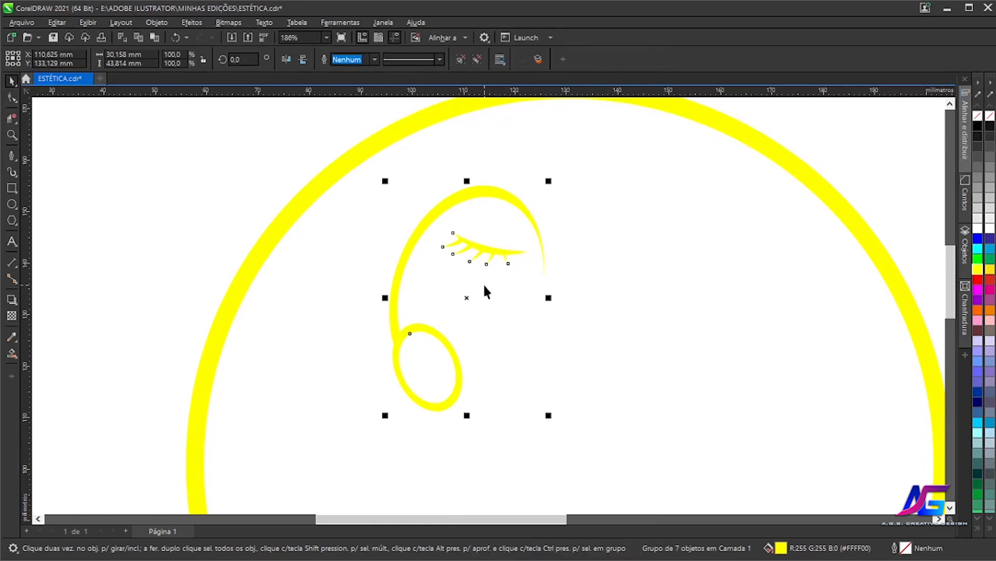
left_click(286, 59)
left_click_drag(466, 295, 685, 294)
left_click(748, 299)
Align the two face halves on their horizontal centre line so they sit level
left_click(572, 321)
left_click_drag(306, 157, 799, 434)
left_click(965, 143)
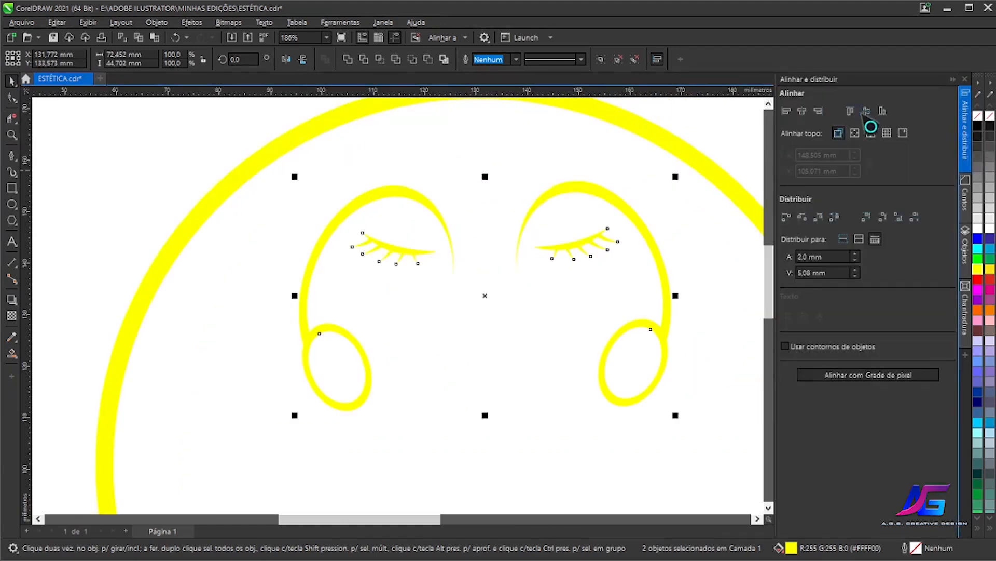
left_click(594, 368)
scroll(594, 374, "up", 2)
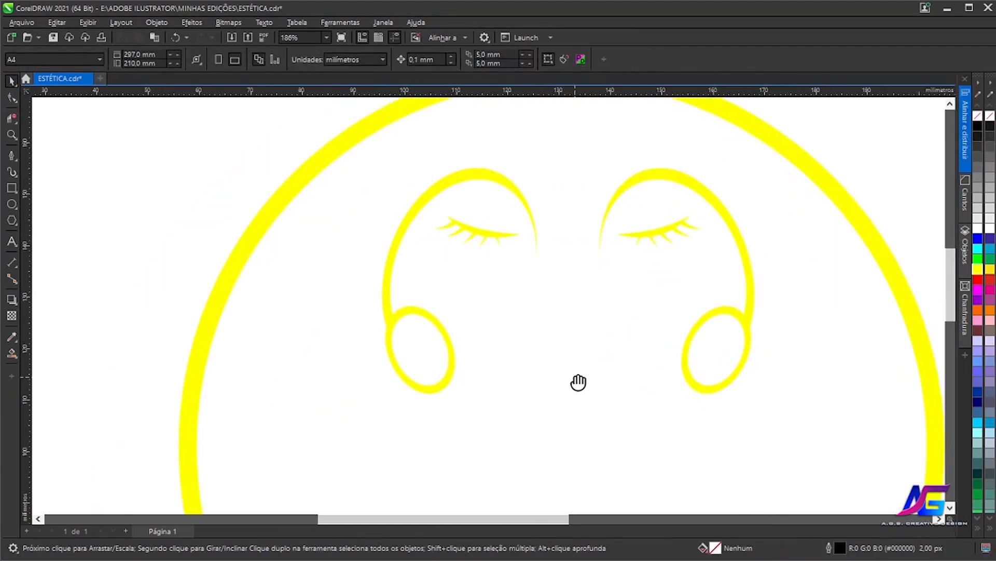
Ungroup both face halves into their separate shapes
left_click(458, 184)
right_click(420, 251)
left_click(466, 237)
left_click(694, 181)
right_click(695, 182)
left_click(741, 200)
left_click(590, 249)
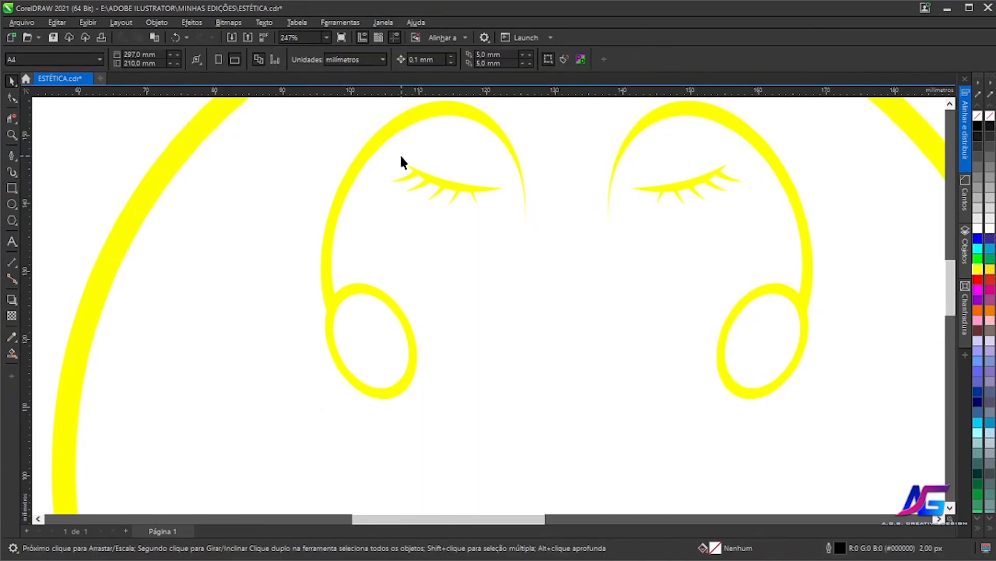
Weld each eye's eyelid and lashes into a single shape
left_click(363, 138)
left_click_drag(363, 138, 511, 236)
left_click(348, 59)
left_click_drag(618, 167, 767, 240)
left_click(598, 150)
left_click(348, 59)
left_click(631, 252)
left_click(668, 189)
left_click(401, 317)
left_click(538, 297)
left_click_drag(749, 238, 749, 238)
left_click_drag(569, 185, 572, 192)
left_click(574, 269)
Draw a thin, slanted four-sided outline about 11 mm wide with the Pen tool for the nose between the eyes
scroll(575, 295, "up", 1)
left_click(12, 156)
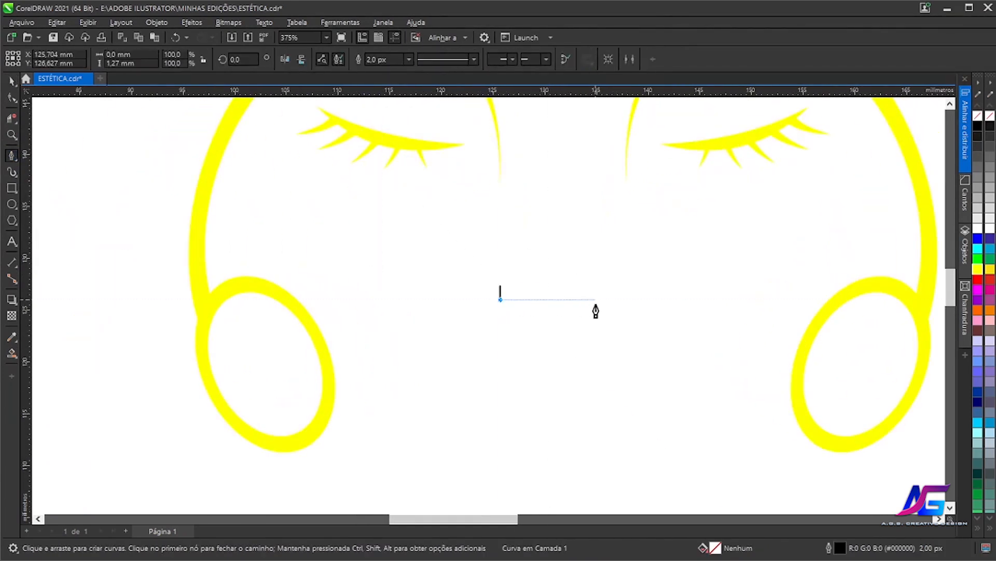
left_click(600, 278)
left_click(608, 265)
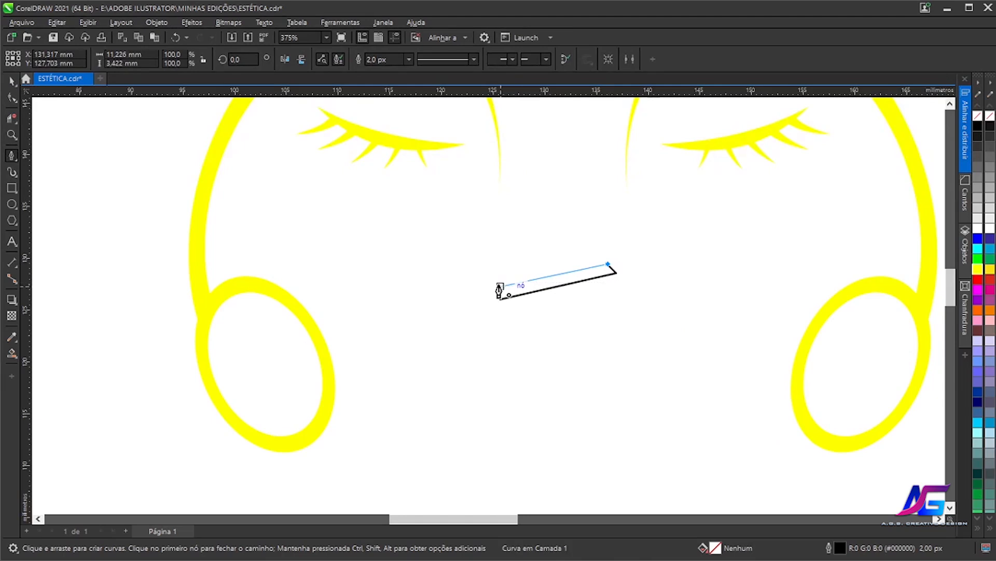
left_click(500, 287)
Convert the two long edges of the nose outline to curves and bend both downward
scroll(480, 301, "up", 5)
key("F10")
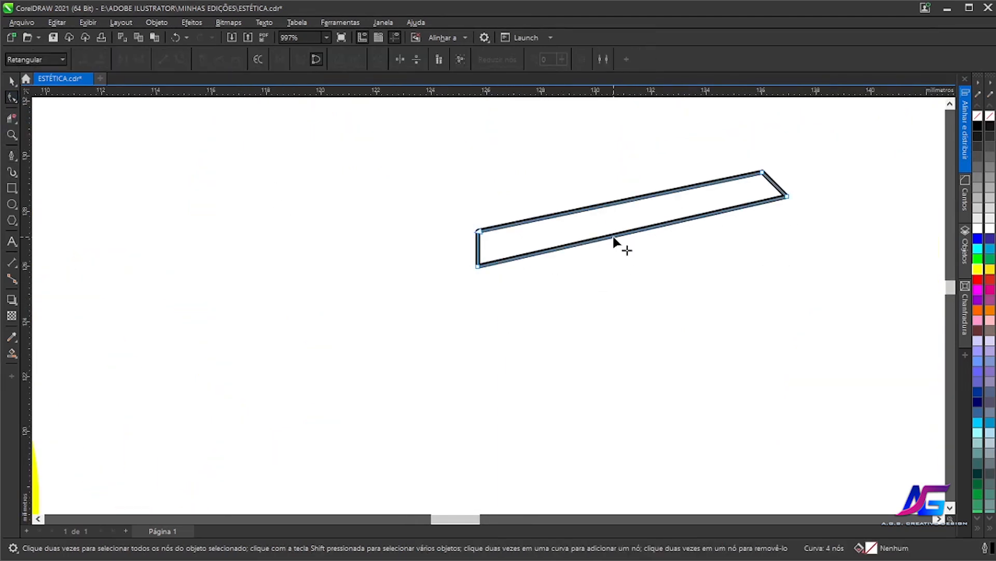
left_click(613, 236)
left_click(184, 60)
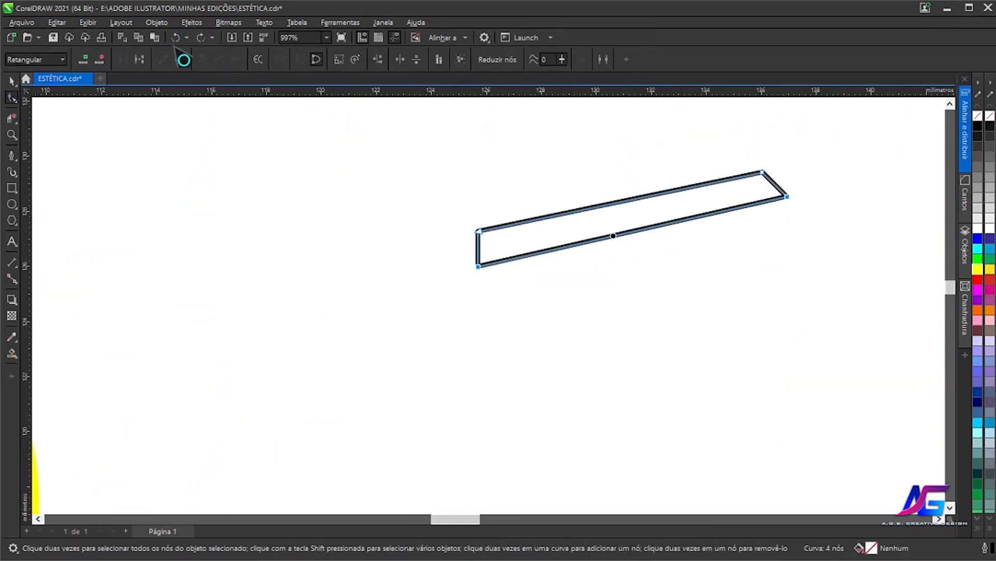
left_click_drag(618, 240, 617, 265)
left_click(184, 58)
left_click_drag(610, 206, 632, 254)
Refine the nose outline by shifting its end nodes outward and adjusting the handles so its right end curves up steeply
scroll(647, 309, "down", 3)
left_click_drag(693, 307, 672, 344)
left_click(677, 295)
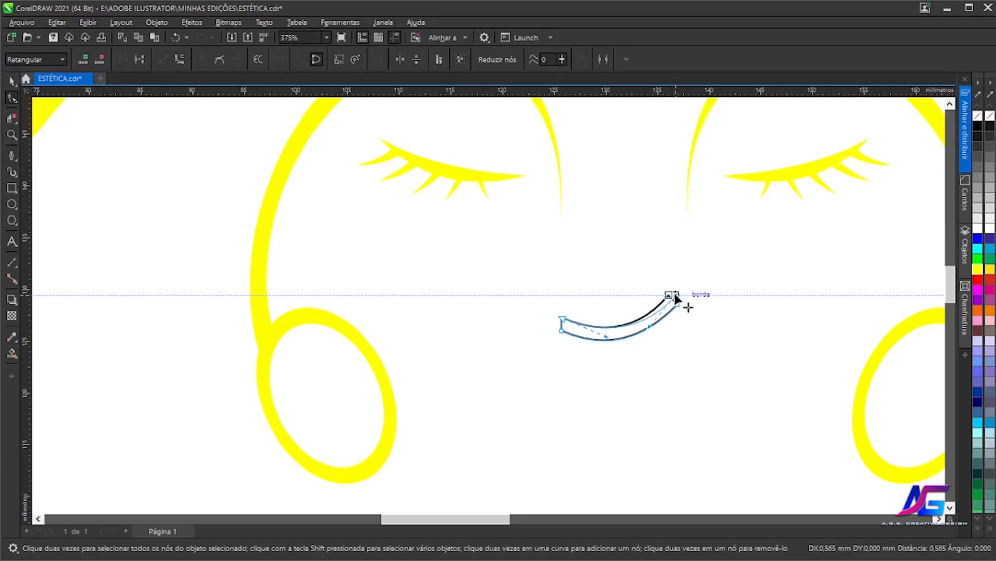
left_click_drag(573, 319, 556, 319)
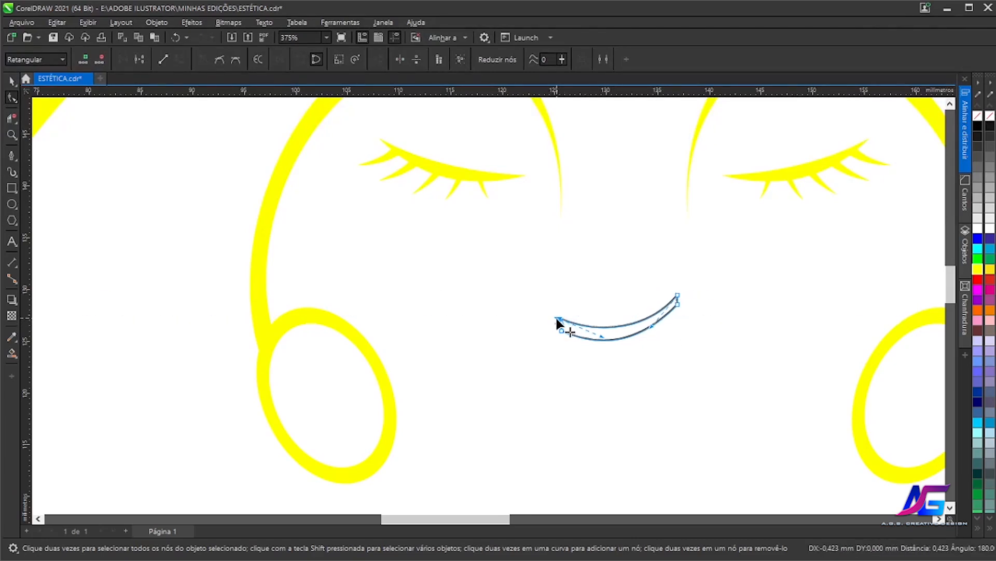
scroll(656, 325, "up", 1)
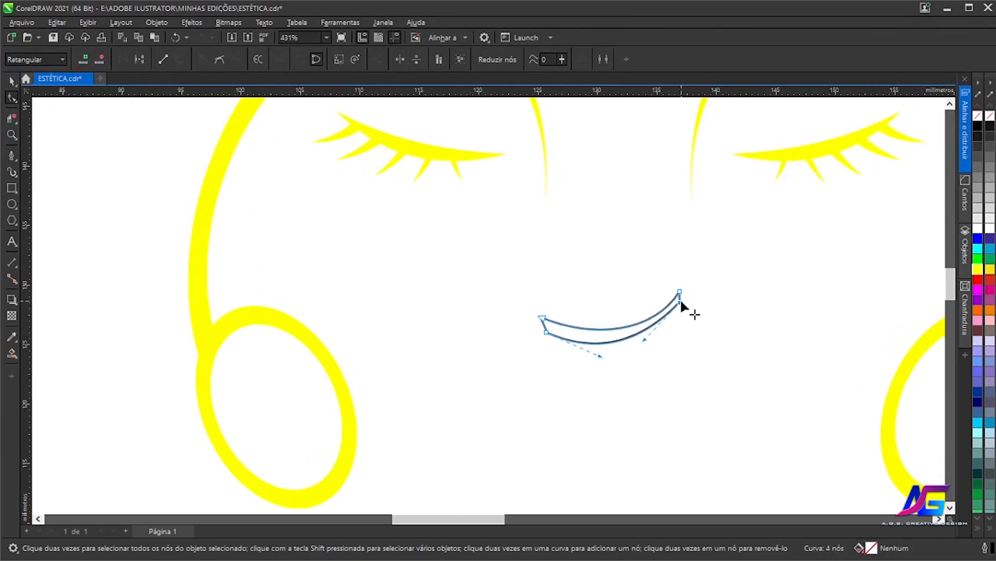
left_click_drag(647, 342, 680, 362)
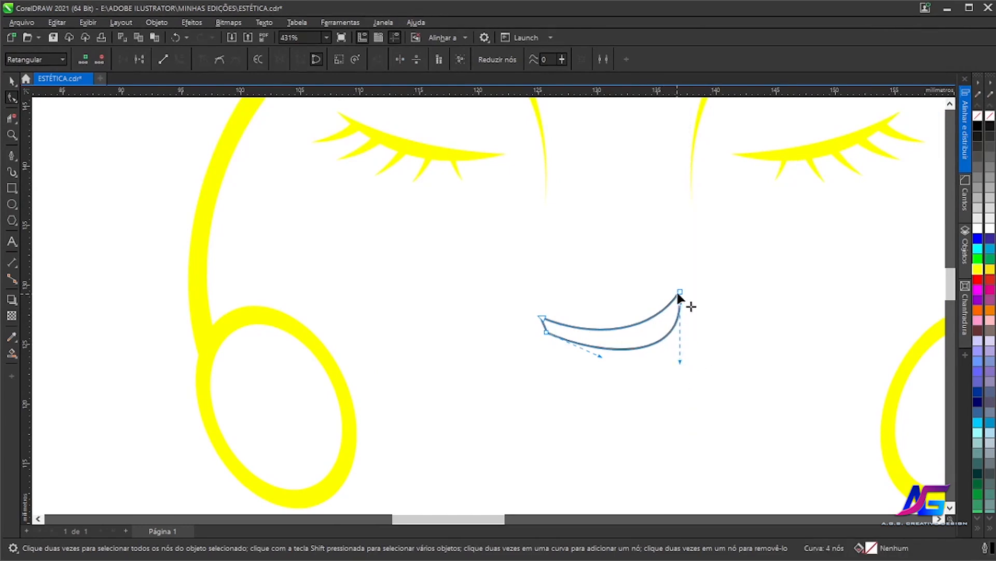
left_click_drag(654, 331, 666, 348)
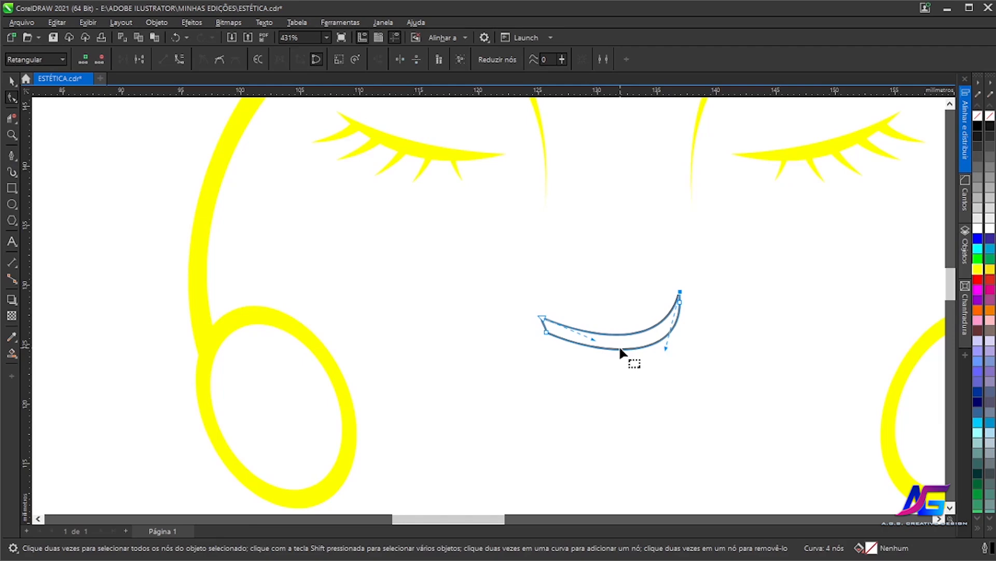
Create a yellow filled shape inside the nose outline with Smart Fill
key("g")
left_click(612, 342)
left_click(977, 269)
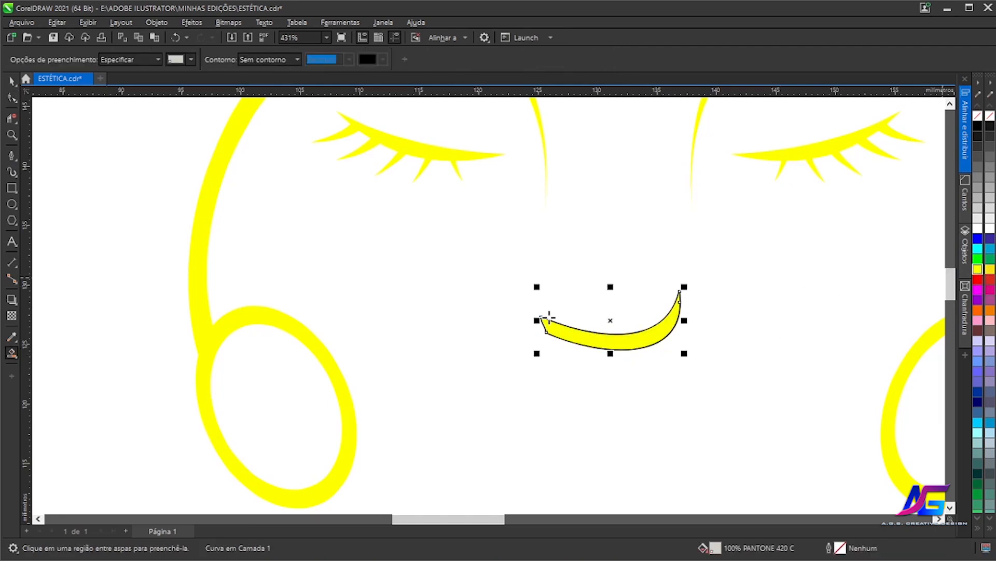
Delete the black outline curve around the yellow nose
scroll(549, 317, "up", 1)
key("space")
scroll(615, 356, "up", 7)
left_click(683, 256)
scroll(678, 302, "up", 5)
left_click(677, 302)
key("g")
left_click(175, 38)
left_click(200, 38)
scroll(639, 297, "up", 1)
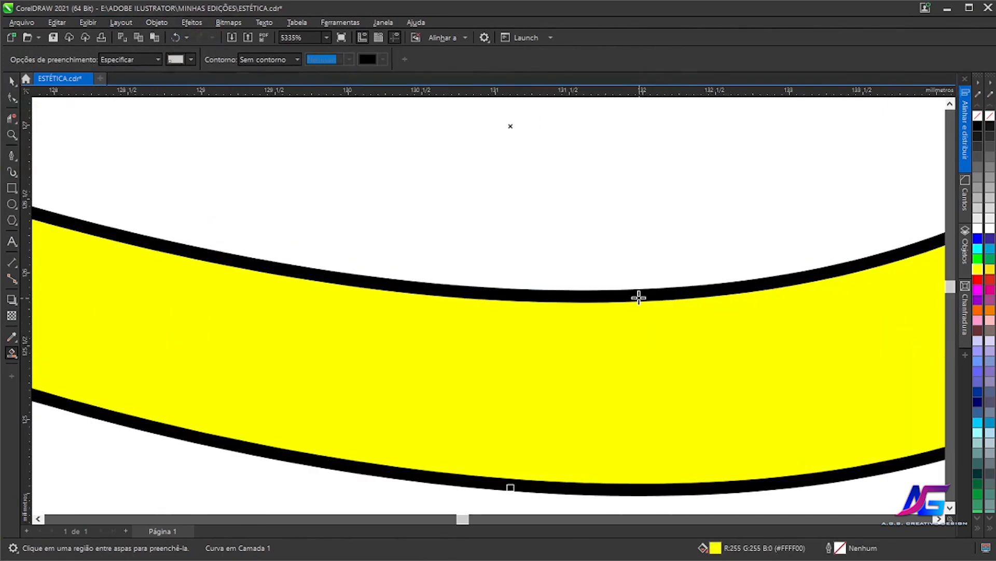
key("space")
key("Delete")
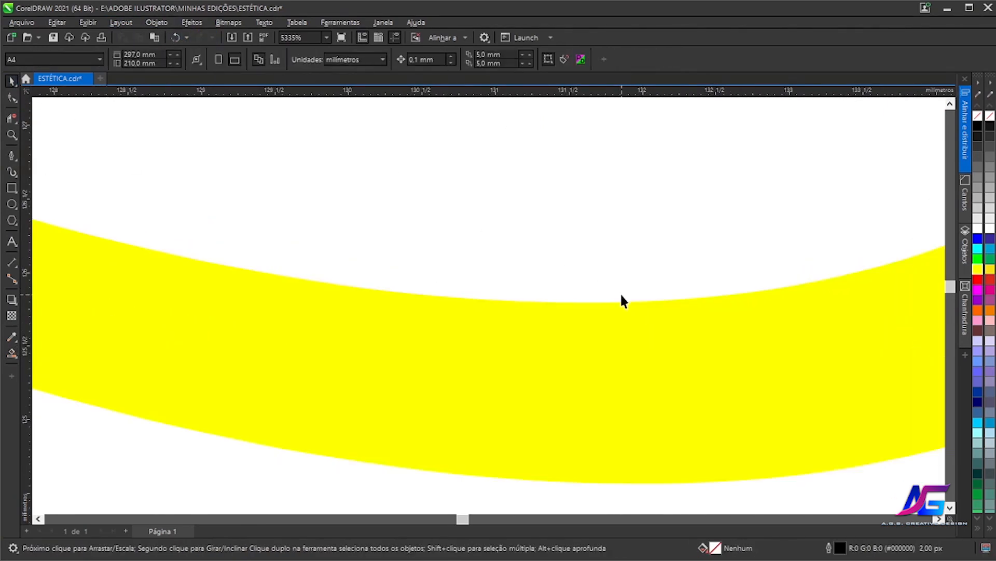
Narrow the yellow nose to about 9.8 mm wide from its left end
scroll(621, 291, "down", 4)
scroll(614, 311, "up", 1)
left_click(481, 340)
left_click_drag(481, 338, 513, 339)
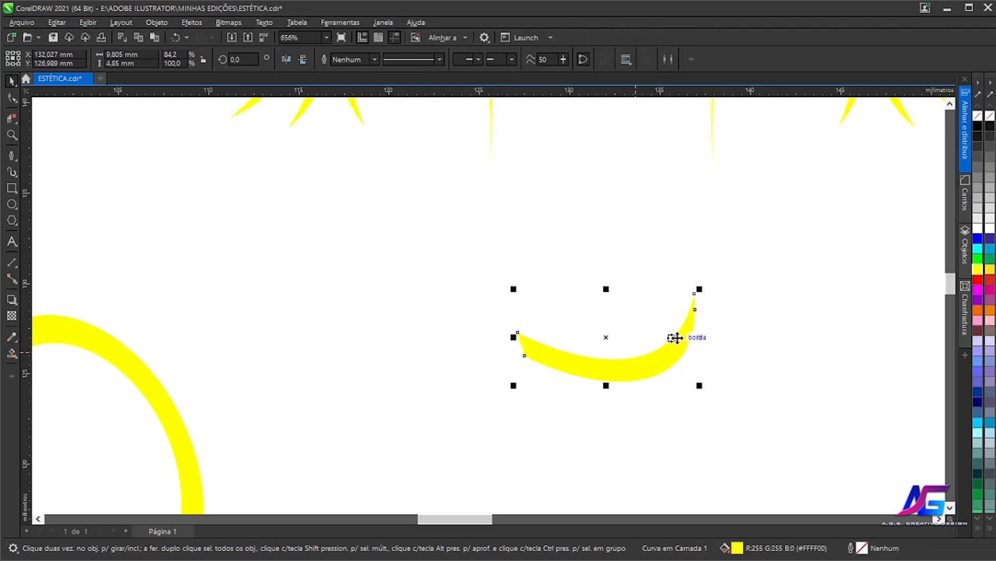
scroll(634, 350, "down", 1)
left_click(705, 281)
scroll(639, 340, "down", 1)
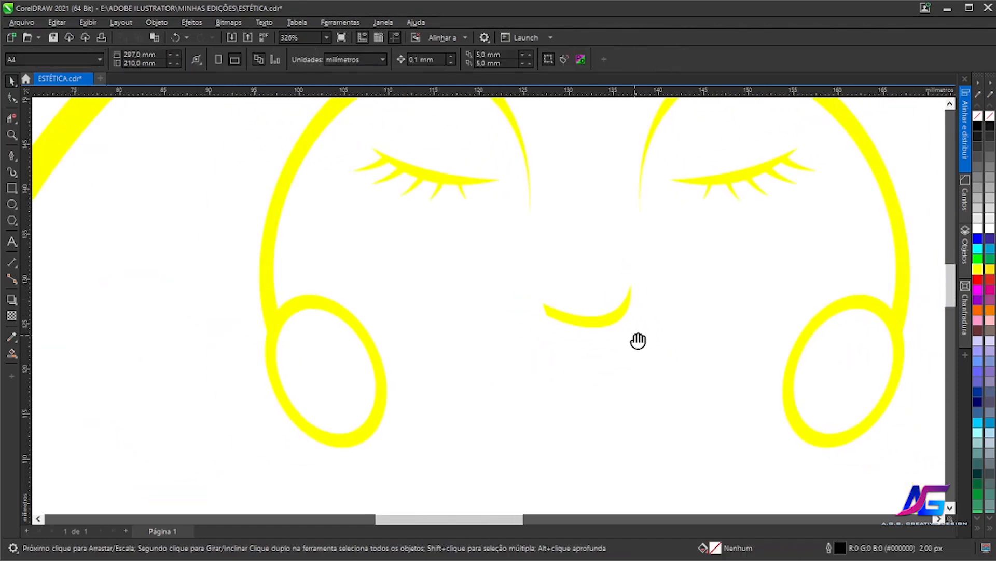
Draw a closed upper lip outline about 26 mm wide below the nose, with two peaks and a central dip
scroll(638, 340, "up", 1)
key("space")
left_click(411, 377)
left_click(530, 356)
left_click(572, 377)
left_click(618, 356)
left_click(722, 377)
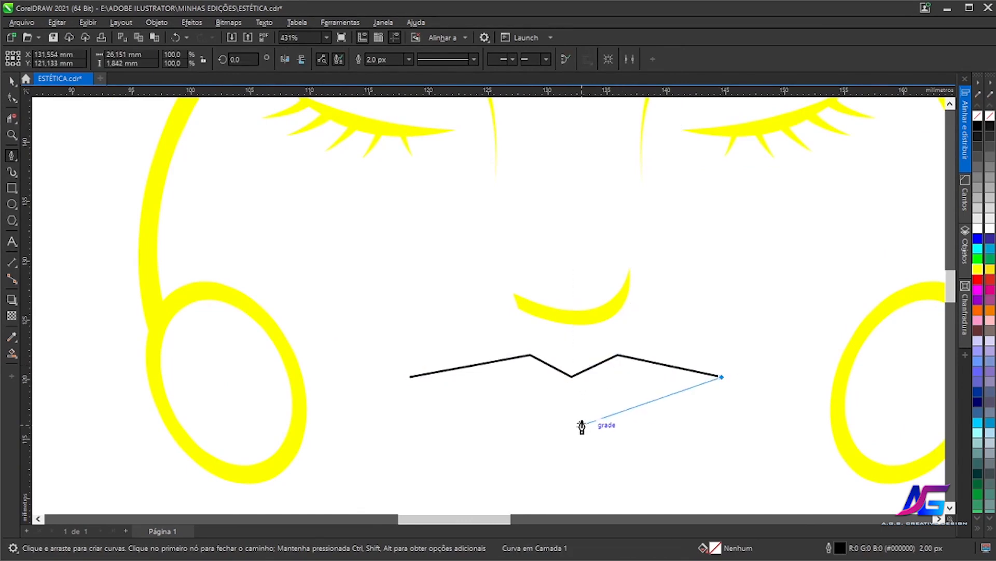
left_click(622, 366)
left_click(572, 389)
left_click(528, 368)
left_click(411, 376)
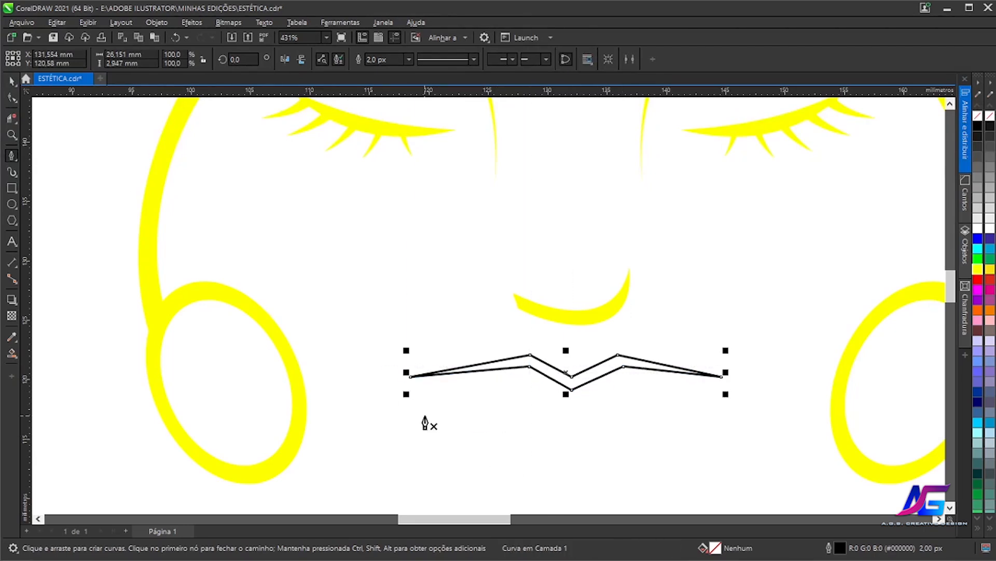
Draw a closed triangular lower lip outline about 25 mm wide and 3.8 mm high directly beneath the upper lip
left_click(420, 390)
left_click(718, 390)
left_click(570, 435)
left_click(420, 390)
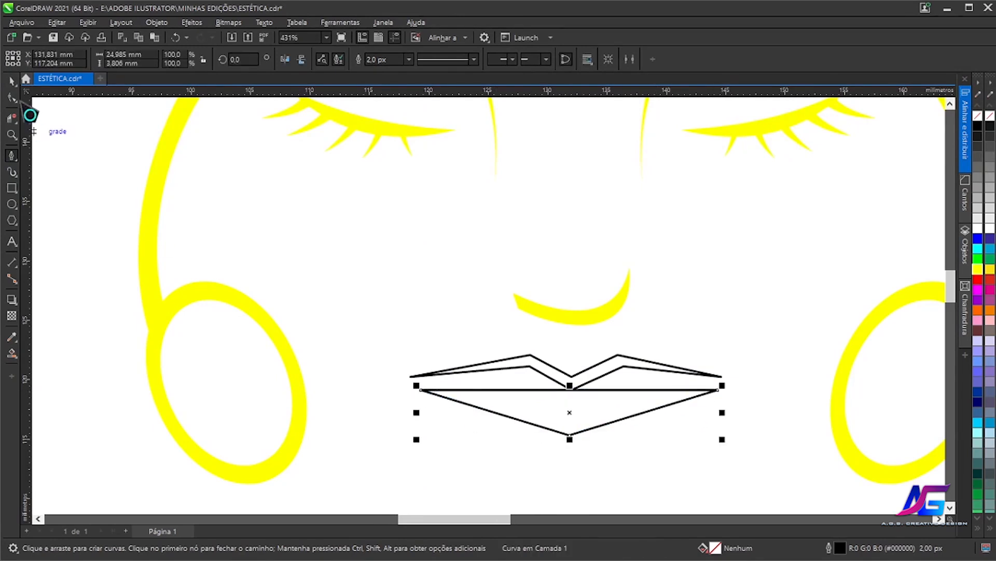
Bend the lower lip's top edge downward and delete its bottom node to turn the triangle into a curved lip
left_click(11, 98)
left_click(717, 389)
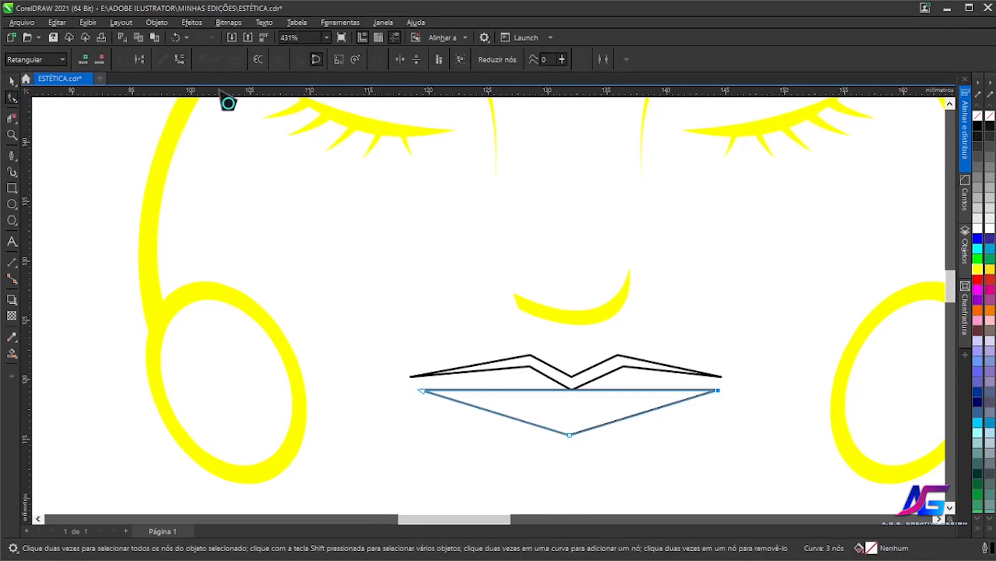
left_click_drag(568, 390, 579, 410)
double_click(570, 434)
scroll(563, 424, "up", 5)
scroll(569, 435, "down", 1)
left_click_drag(577, 468, 576, 476)
left_click(316, 367)
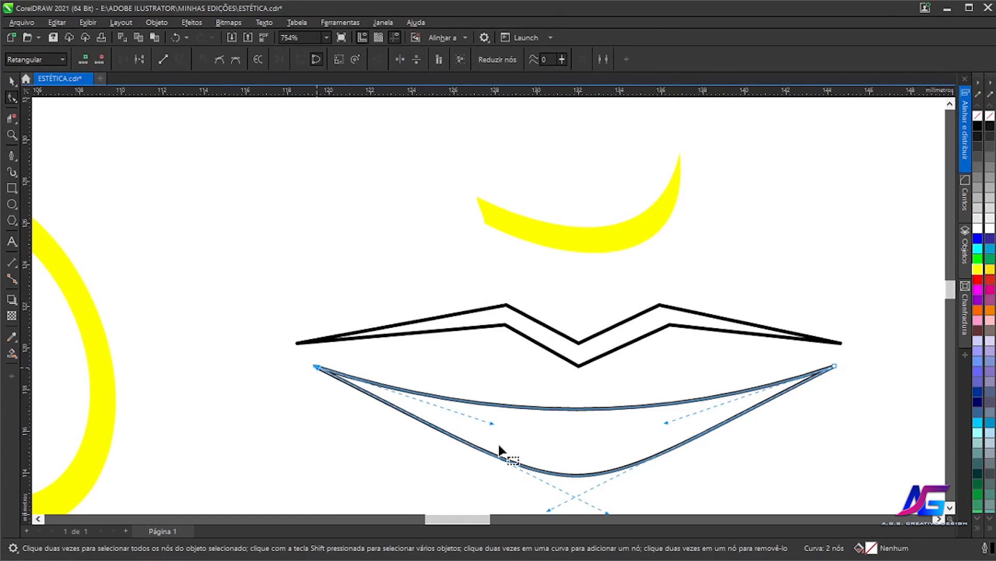
scroll(499, 450, "down", 2)
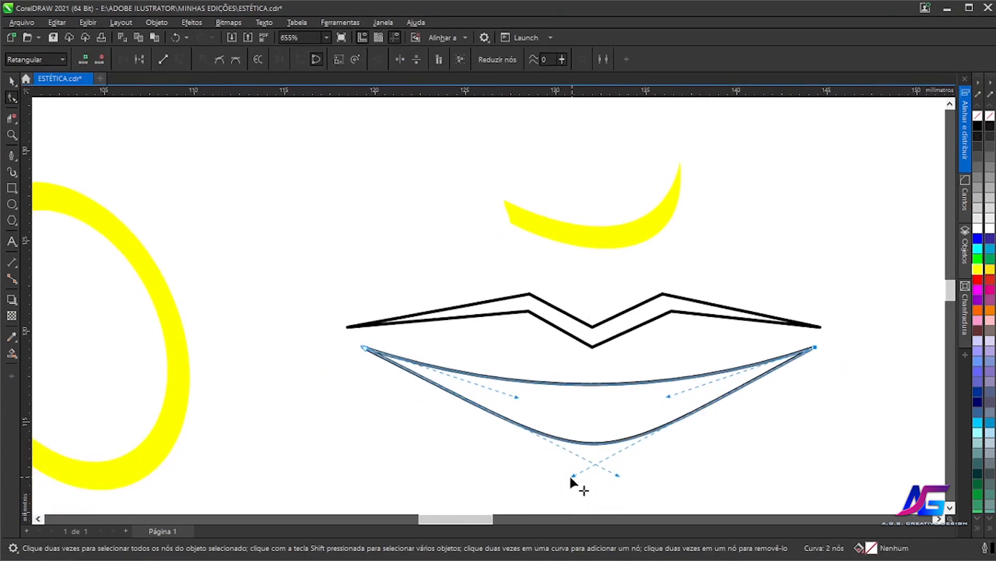
left_click(677, 452)
Delete the two central nodes of the upper lip outline to smooth the dip on both edges
scroll(631, 279, "up", 2)
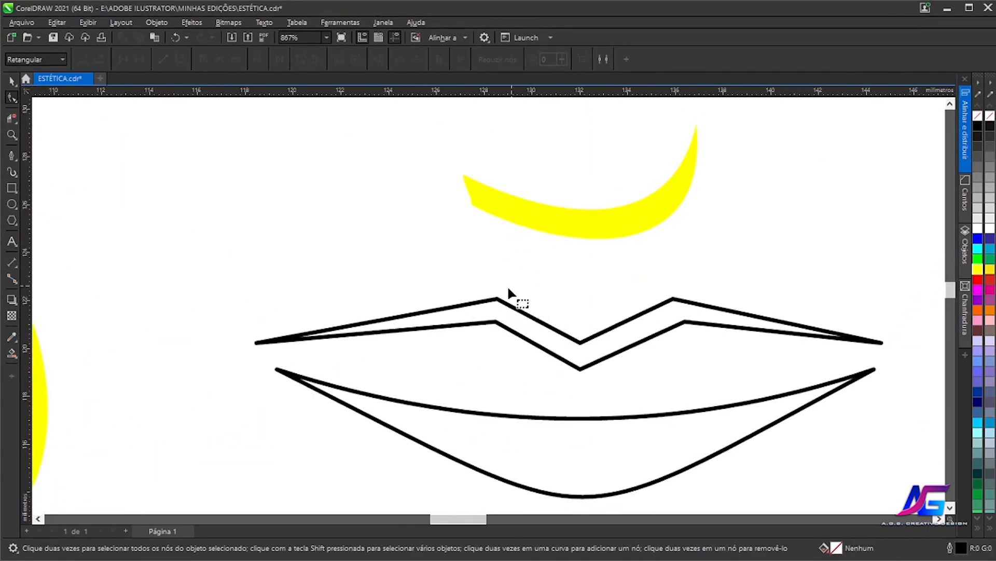
left_click(495, 321)
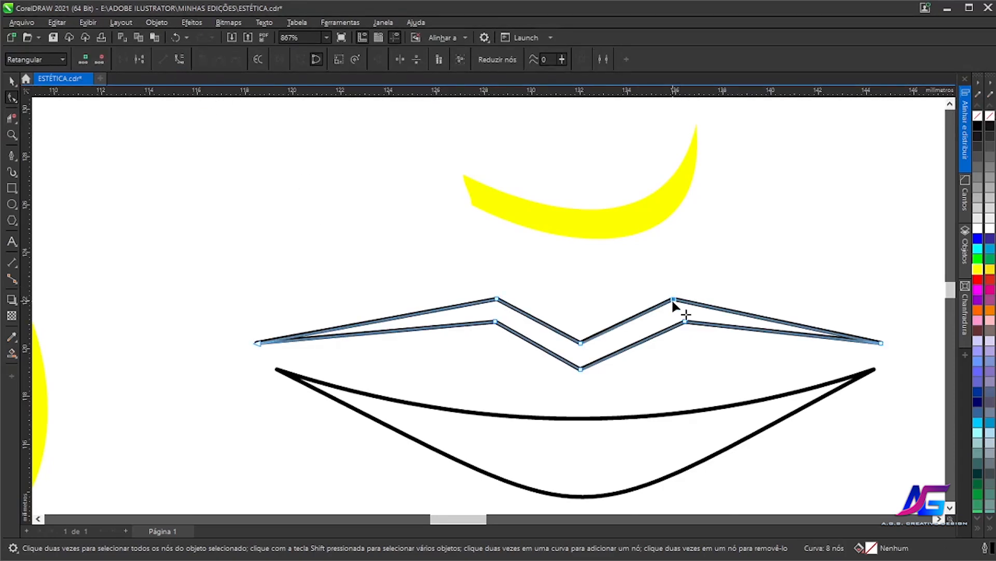
left_click(706, 323)
double_click(581, 369)
double_click(580, 342)
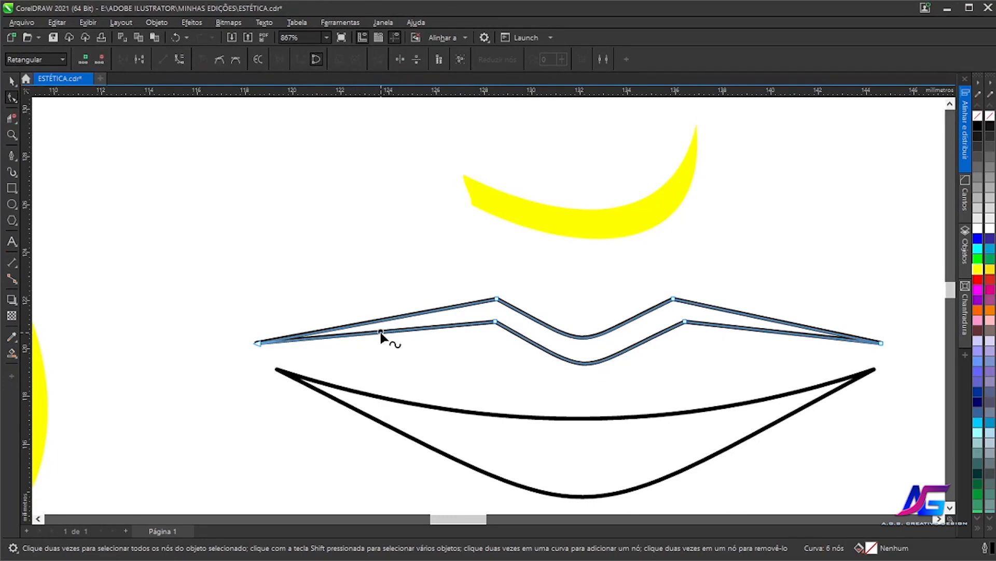
Bend the upper and lower edges of both upper lip wings downward into gentle curves
left_click(767, 330)
left_click(798, 339)
mouse_move(385, 336)
left_mouse_down()
mouse_move(389, 352)
mouse_move(378, 324)
mouse_move(388, 353)
left_mouse_up()
left_click_drag(759, 330, 766, 347)
left_click_drag(769, 319, 773, 330)
left_click_drag(767, 347, 763, 351)
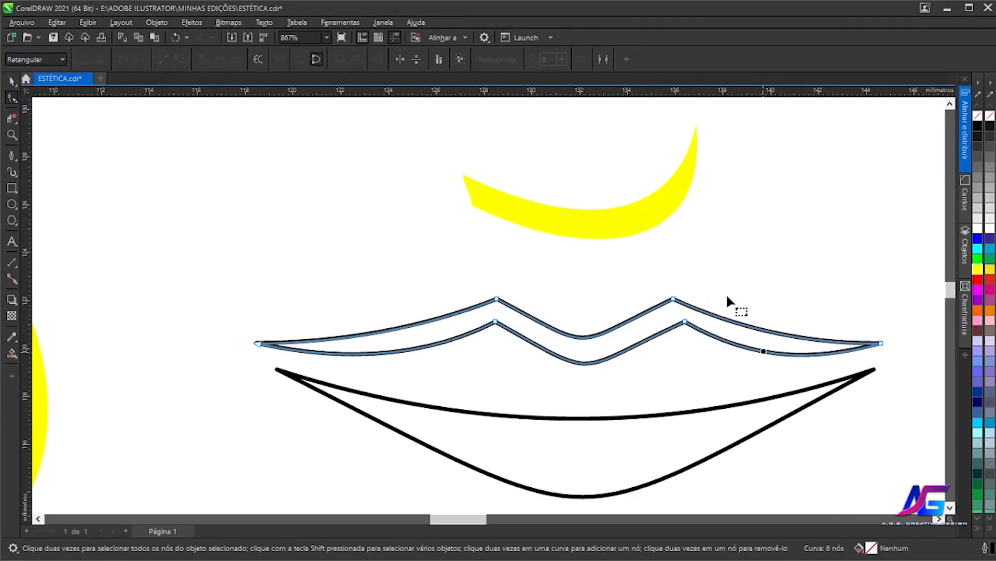
left_click_drag(498, 301, 494, 334)
key("ctrl+z")
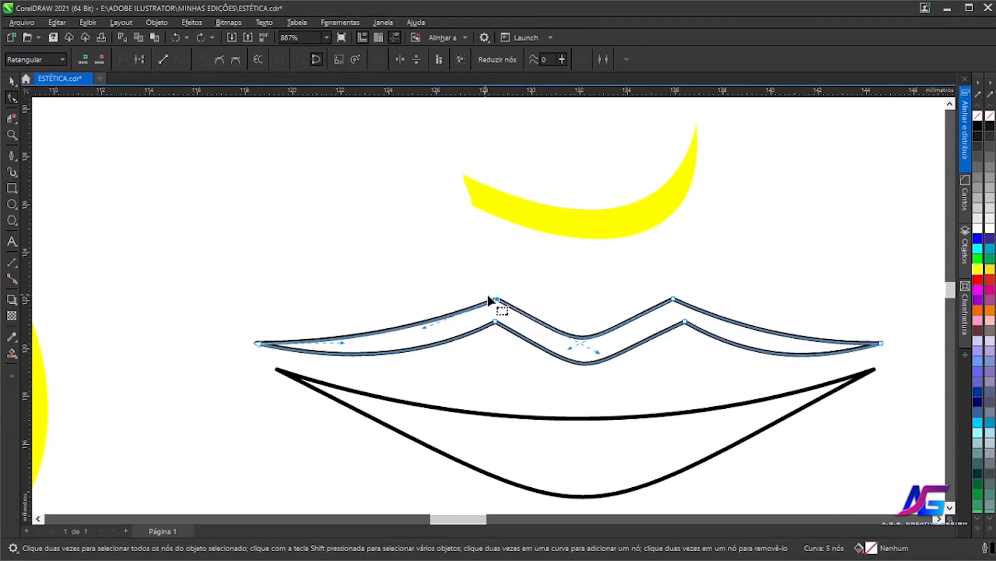
Raise the middle of the lower lip's bottom edge slightly to make the lip thinner
scroll(553, 332, "down", 5)
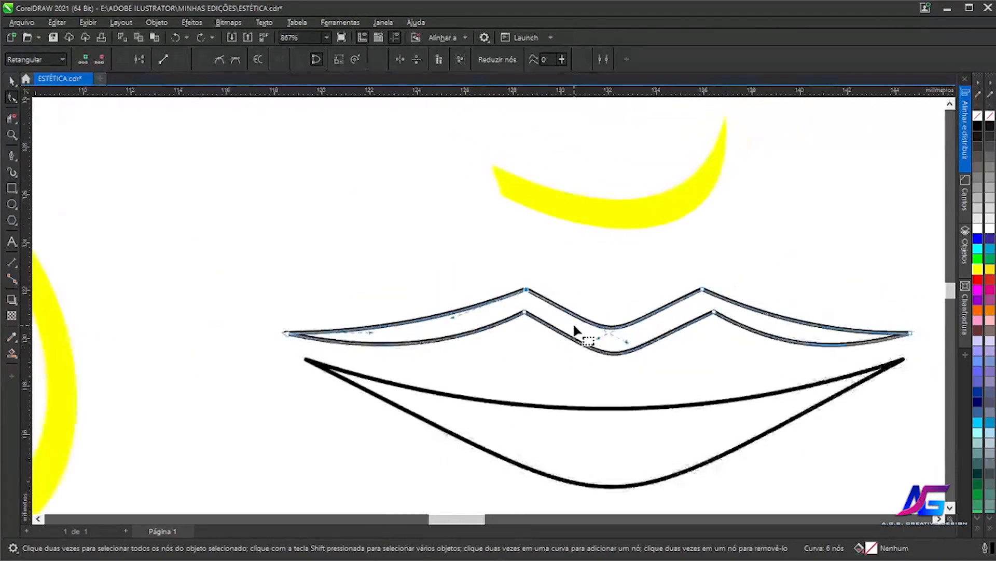
left_click_drag(594, 388, 570, 405)
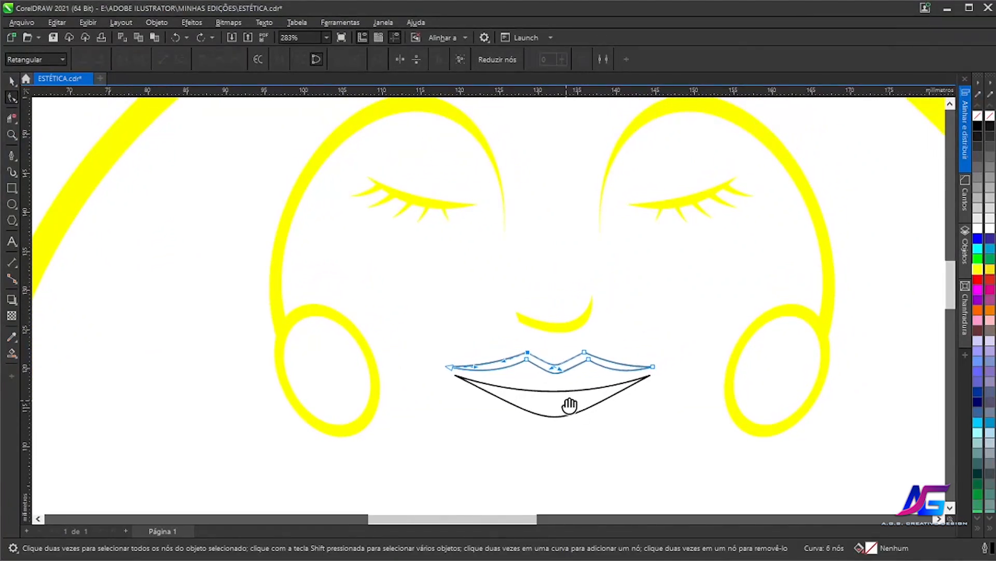
left_click(553, 414)
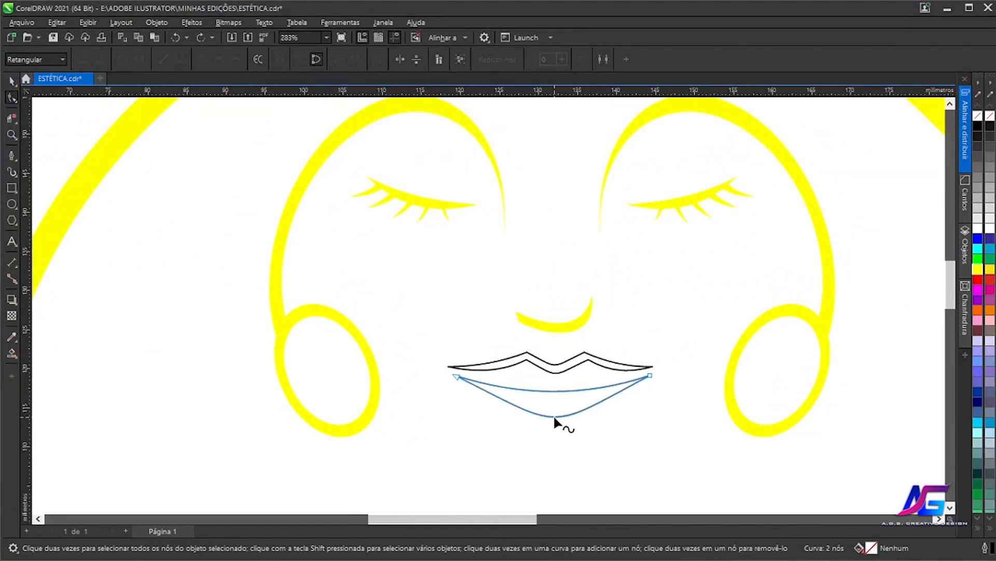
left_click_drag(553, 414, 554, 410)
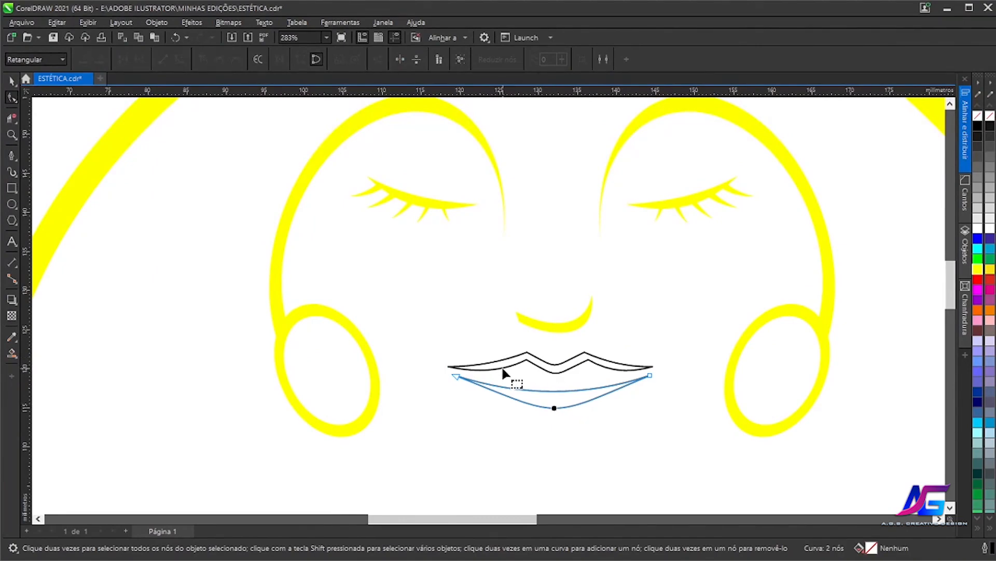
scroll(502, 365, "up", 5)
left_click(553, 351)
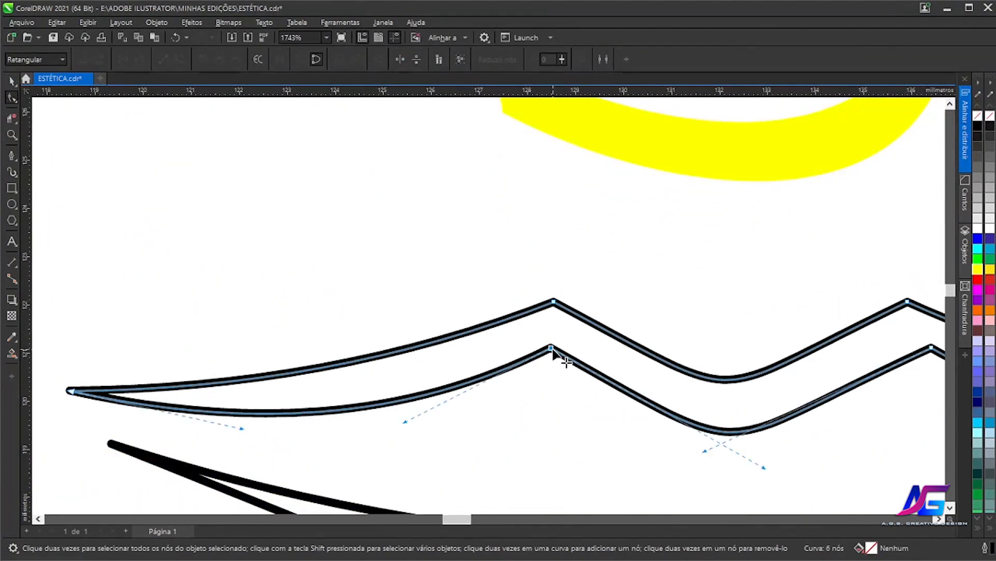
scroll(592, 285, "down", 2)
scroll(596, 285, "down", 3)
Narrow both lip outlines together from the two sides to about 21.8 mm wide
left_click(12, 82)
left_click(413, 274)
scroll(415, 283, "down", 5)
left_click_drag(535, 341, 501, 402)
scroll(501, 402, "up", 2)
left_click_drag(343, 320, 616, 444)
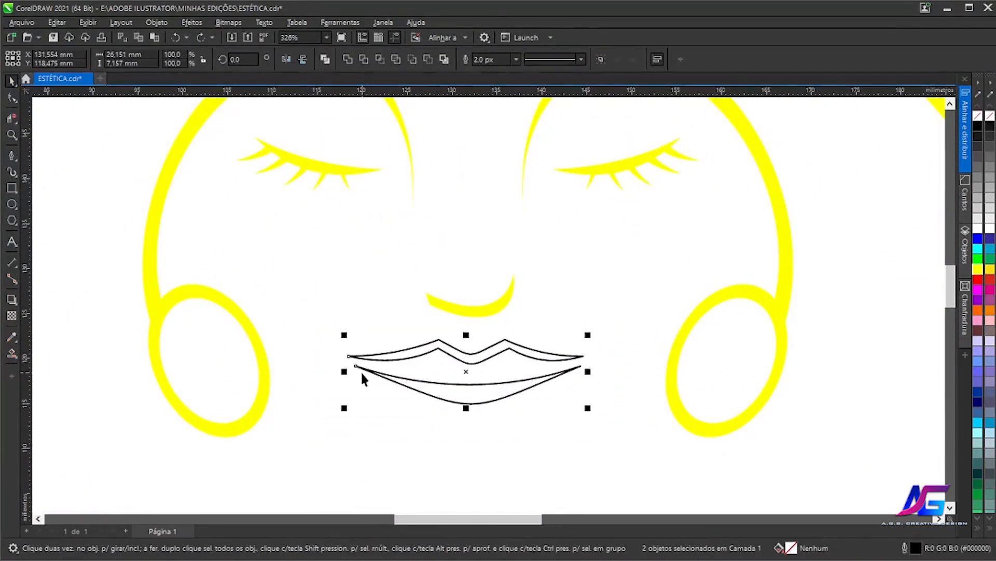
left_click_drag(344, 372, 370, 372)
left_click_drag(588, 372, 575, 372)
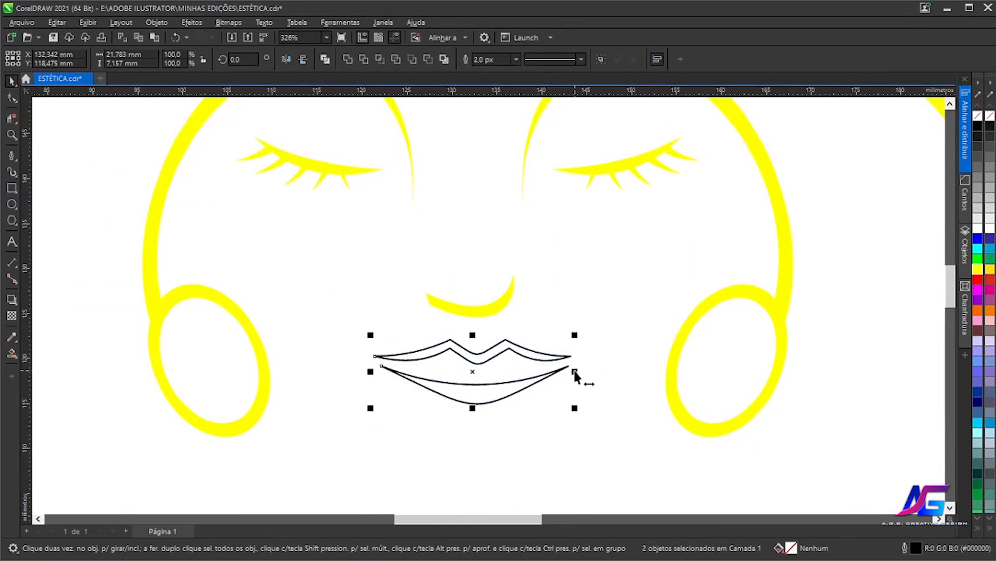
Stretch both lip outlines downward together to about 174% of their height
left_click_drag(341, 325, 606, 465)
left_click_drag(472, 410, 471, 453)
left_click(637, 379)
scroll(638, 379, "down", 2)
left_click_drag(637, 379, 670, 375)
scroll(602, 385, "up", 1)
left_click_drag(575, 415, 576, 415)
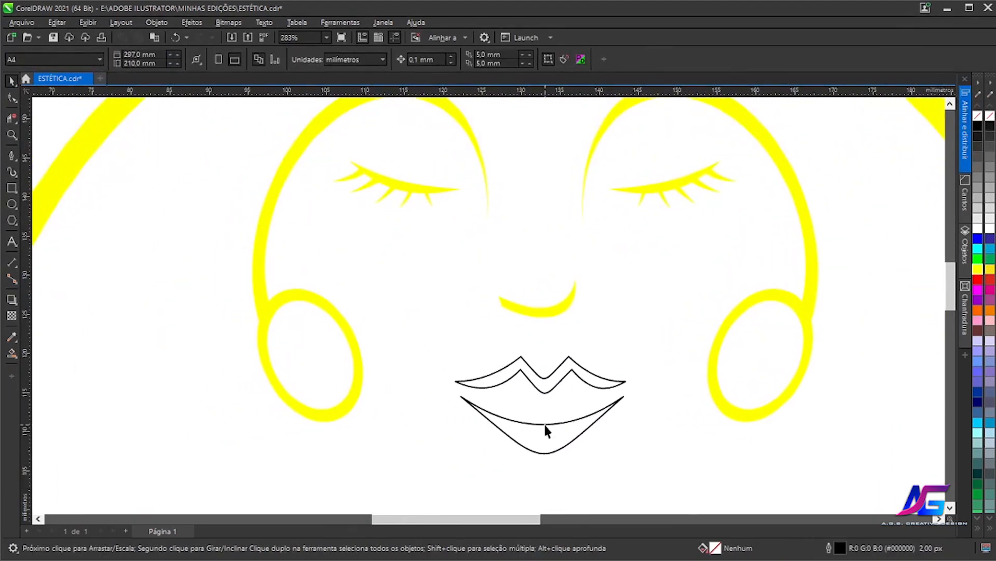
Raise the lower lip's bottom edge and swing its end handles outward until they point straight down, rounding the corners
left_click(545, 425)
left_click(11, 98)
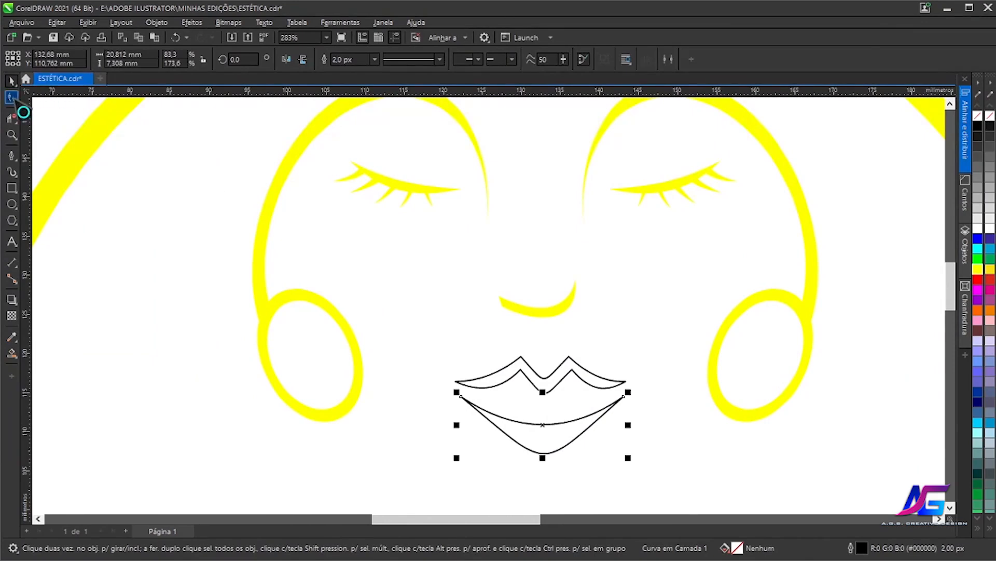
left_click_drag(555, 446, 592, 456)
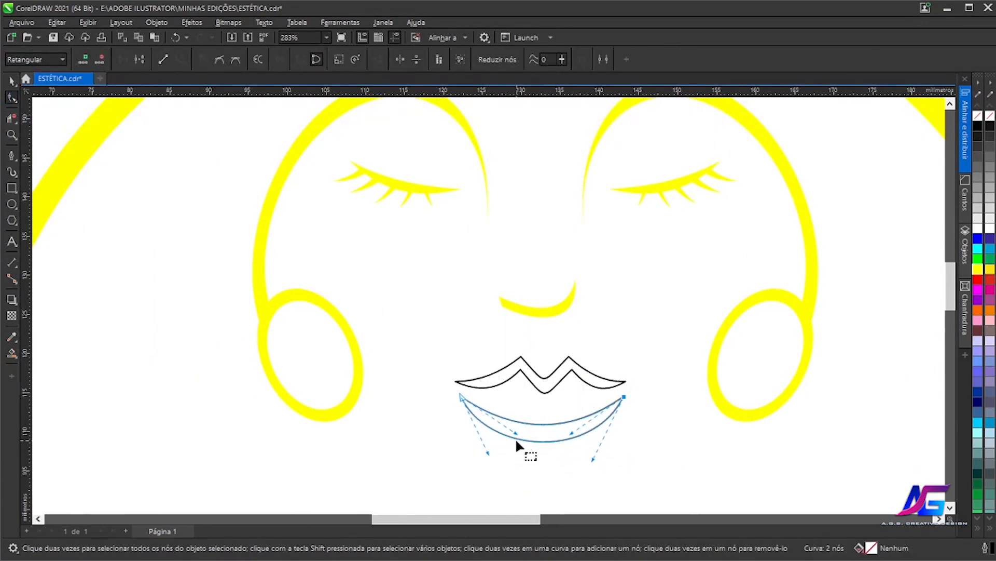
left_click_drag(486, 450, 465, 441)
left_click_drag(597, 461, 619, 450)
left_click_drag(461, 445, 459, 448)
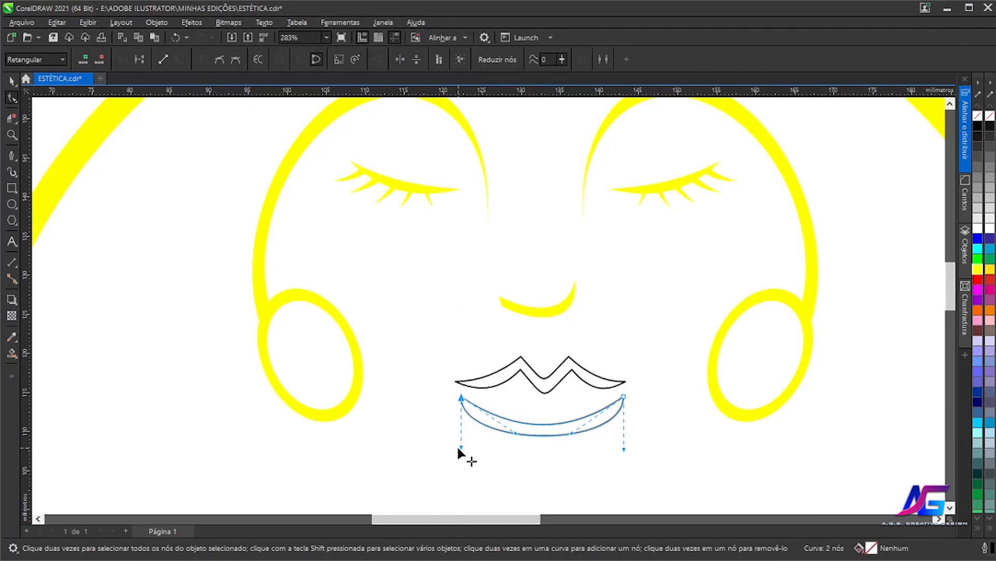
Lengthen the bottom-edge handles of the lower lip and angle them inward to form a fuller, tapered curve
left_click_drag(618, 449, 617, 458)
left_click_drag(461, 447, 480, 460)
left_click(639, 413)
left_click(541, 431)
left_click(462, 399)
left_click_drag(624, 459, 610, 460)
left_click(643, 436)
Adjust the node handles on the upper lip's lower edge to reshape the central dip between the two inner peaks
left_click(538, 382)
left_click(521, 375)
mouse_move(544, 400)
left_mouse_down()
mouse_move(505, 386)
mouse_move(525, 399)
left_mouse_up()
scroll(569, 393, "up", 1)
left_click_drag(525, 399, 528, 393)
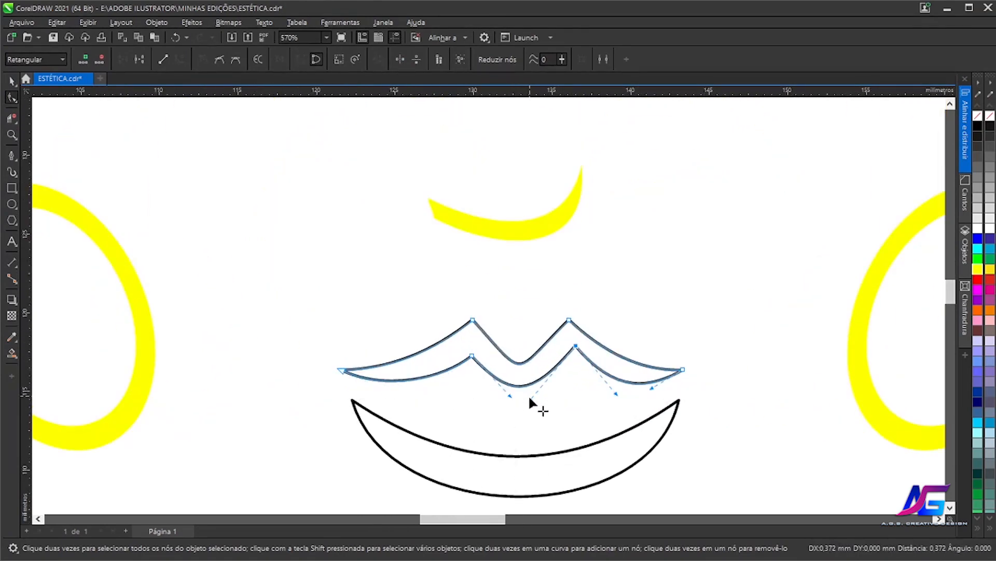
left_click(472, 356)
Extend the handle under the upper lip's right wing to fill out its end, and raise the dip of the top edge
left_click(575, 346)
left_click_drag(617, 394, 670, 394)
left_click(343, 371)
left_click(682, 370)
left_click_drag(528, 380, 522, 363)
left_click(510, 331)
scroll(509, 330, "down", 6)
scroll(578, 345, "up", 2)
left_click_drag(492, 410, 531, 433)
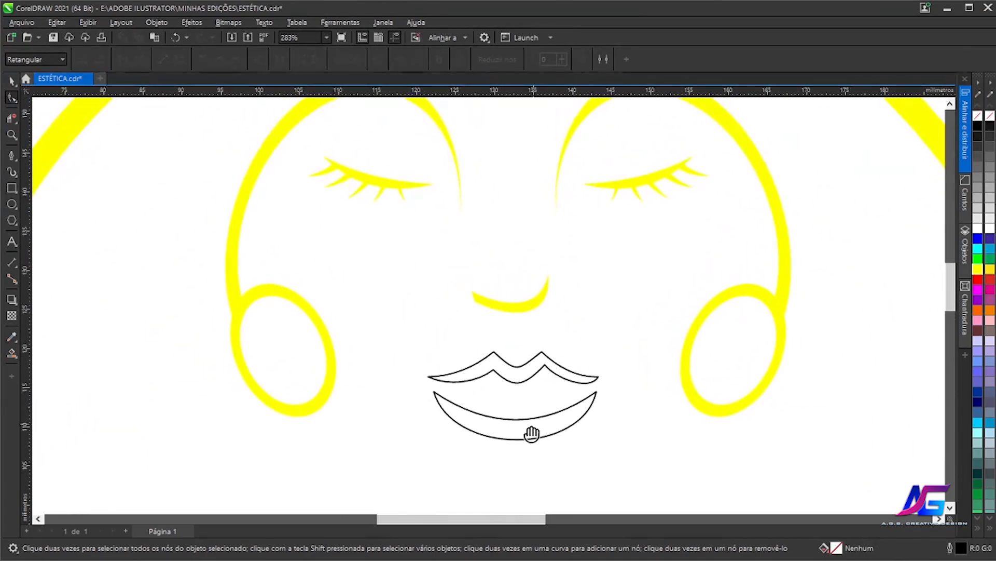
left_click(516, 381)
left_click_drag(515, 384, 514, 392)
left_click(176, 38)
left_click(477, 327)
Raise the lower lip's top edge slightly and readjust its bottom edge into a more tapered curve
left_click(445, 399)
left_click(445, 399)
left_click_drag(490, 428, 549, 422)
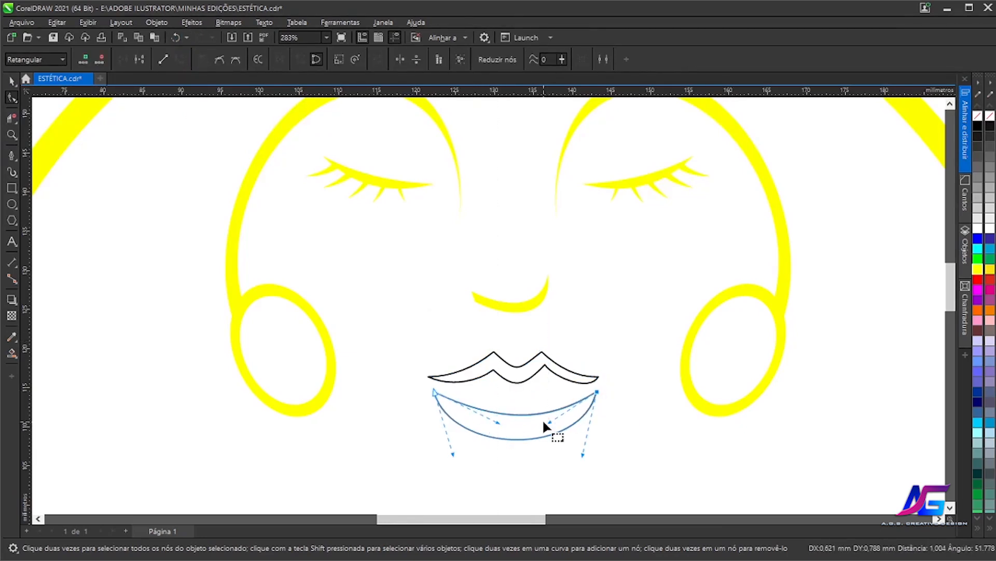
left_click(534, 464)
left_click(535, 464)
left_click(597, 393)
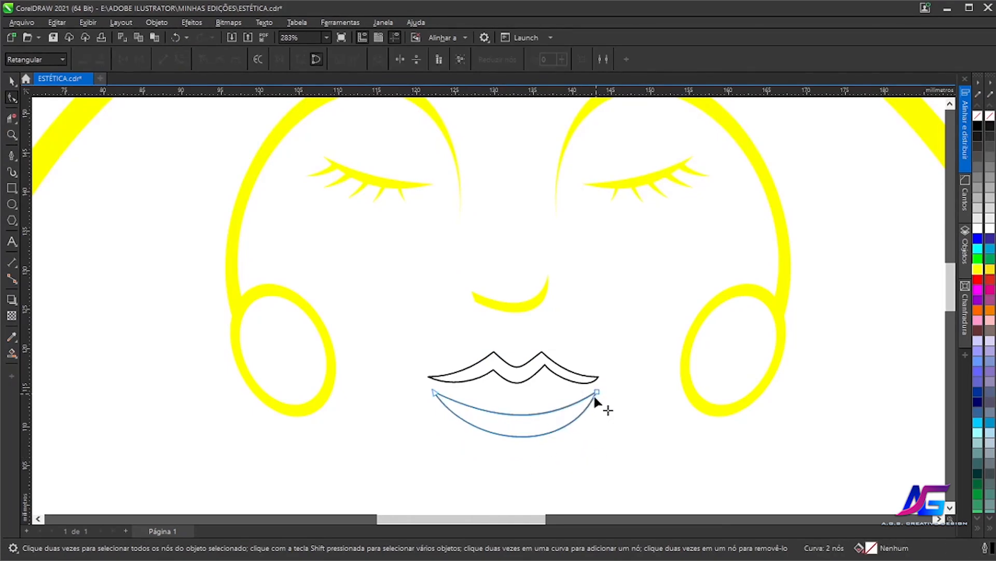
left_click_drag(570, 459, 608, 409)
left_click(611, 439)
scroll(611, 439, "down", 3)
scroll(613, 439, "up", 2)
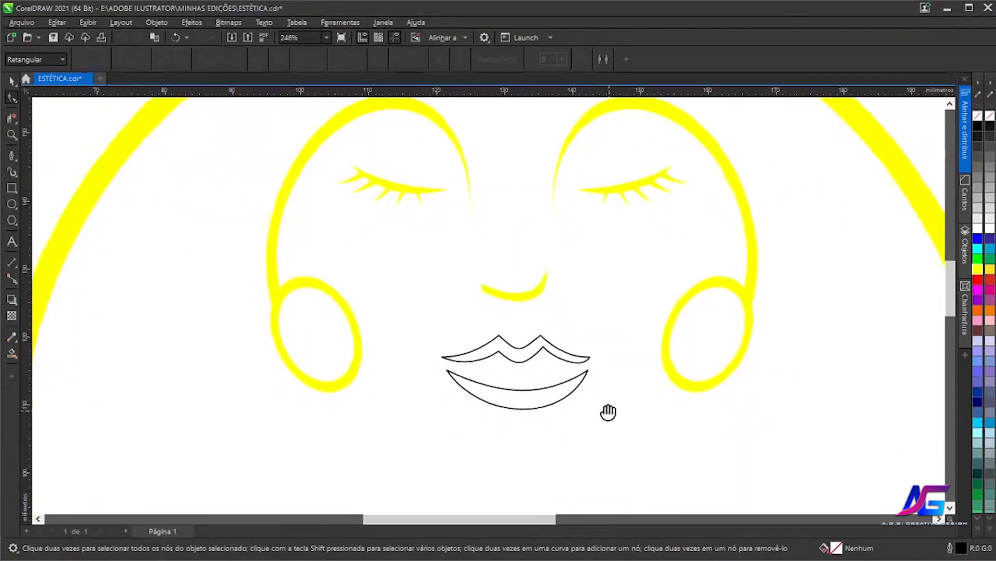
Fill the upper and lower lip outlines with Smart Fill and colour both fills yellow
left_click(12, 81)
left_click_drag(406, 294, 600, 427)
key("s")
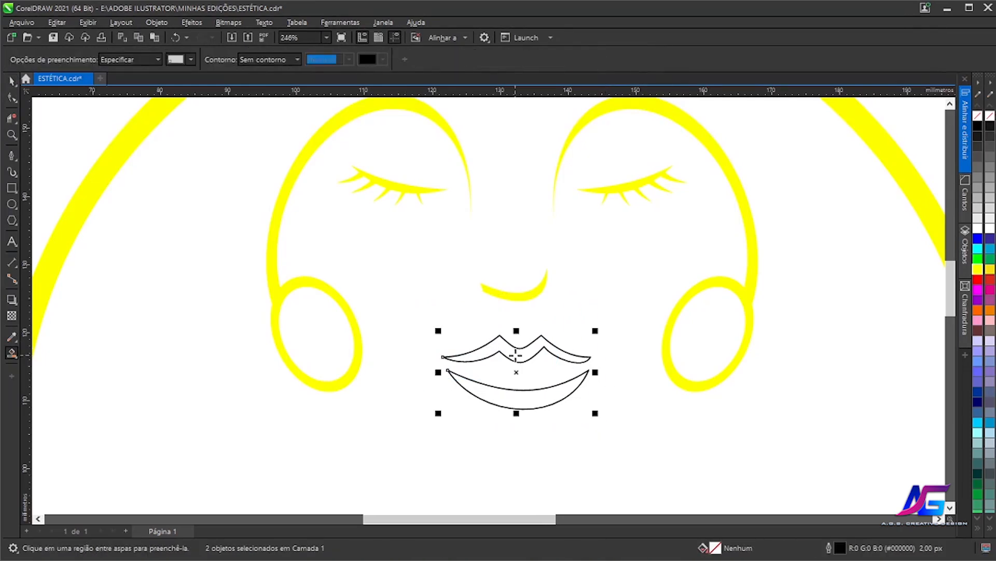
left_click(518, 354)
left_click(517, 402)
left_click(978, 269)
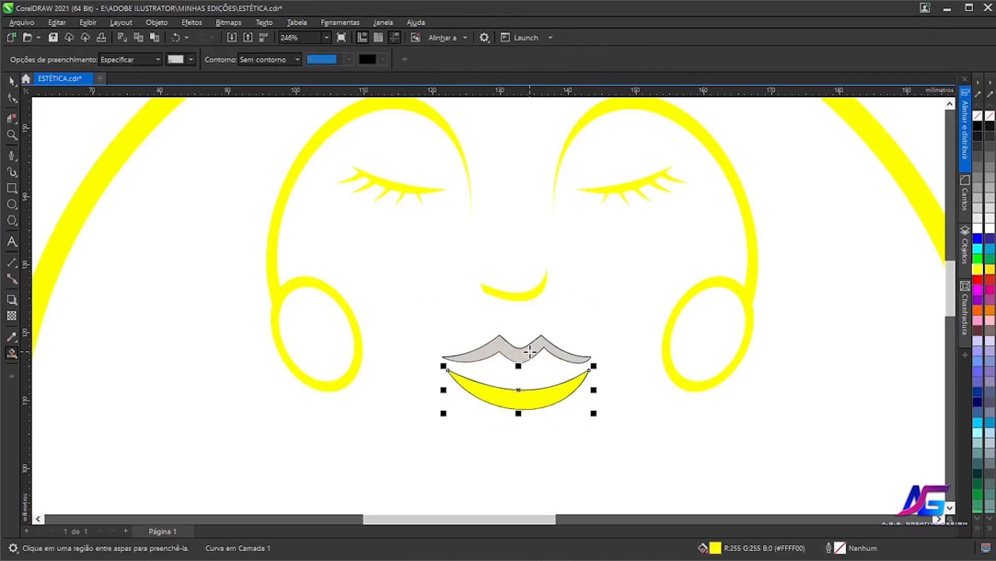
key("space")
left_click(530, 351)
left_click(978, 269)
Delete the black outline curves around the yellow upper and lower lips
scroll(536, 380, "up", 4)
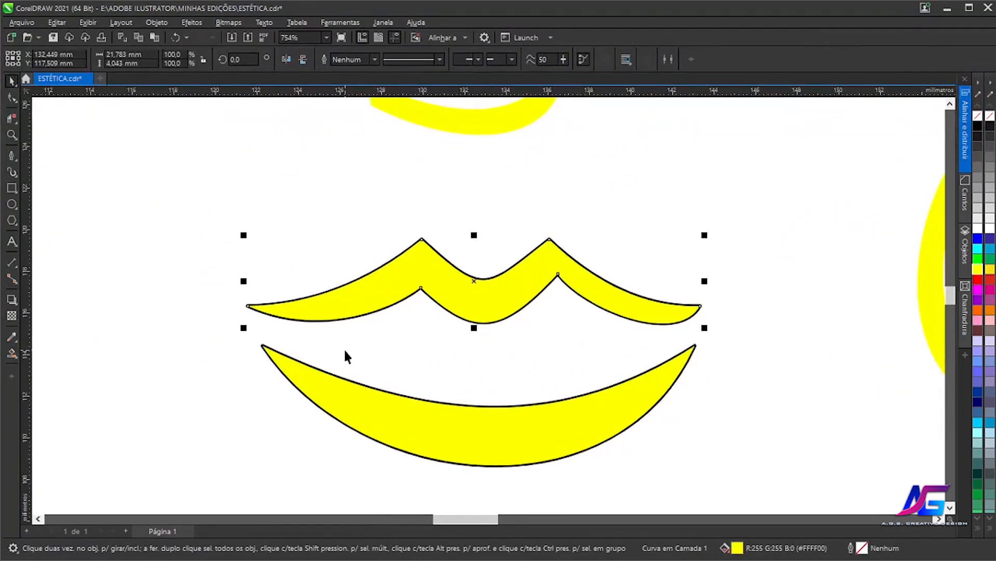
key("Delete")
left_click(175, 37)
scroll(442, 266, "up", 2)
left_click(362, 236)
key("Delete")
scroll(383, 259, "down", 2)
scroll(401, 397, "up", 3)
left_click(367, 459)
key("Delete")
Draw a closed triangular chin outline about 42.4 mm wide and 17.6 mm high below the mouth, between the cheek loops
scroll(363, 456, "down", 8)
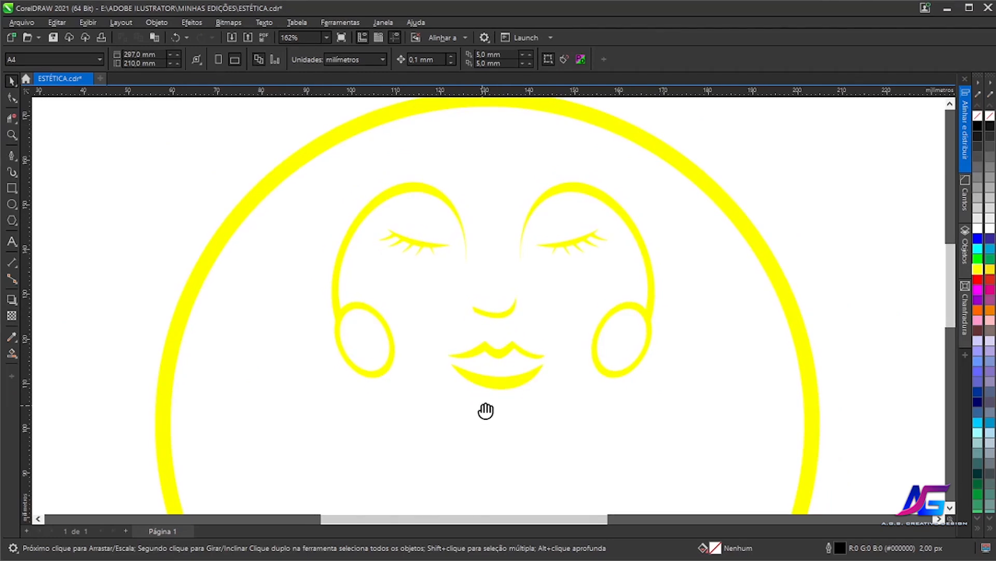
left_click_drag(447, 460, 429, 425)
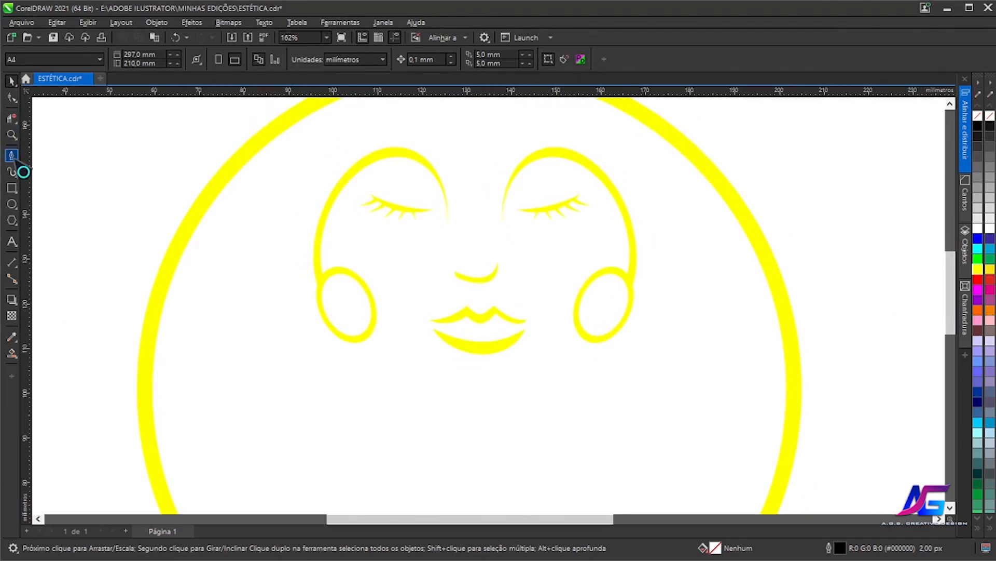
left_click(11, 155)
left_click(382, 343)
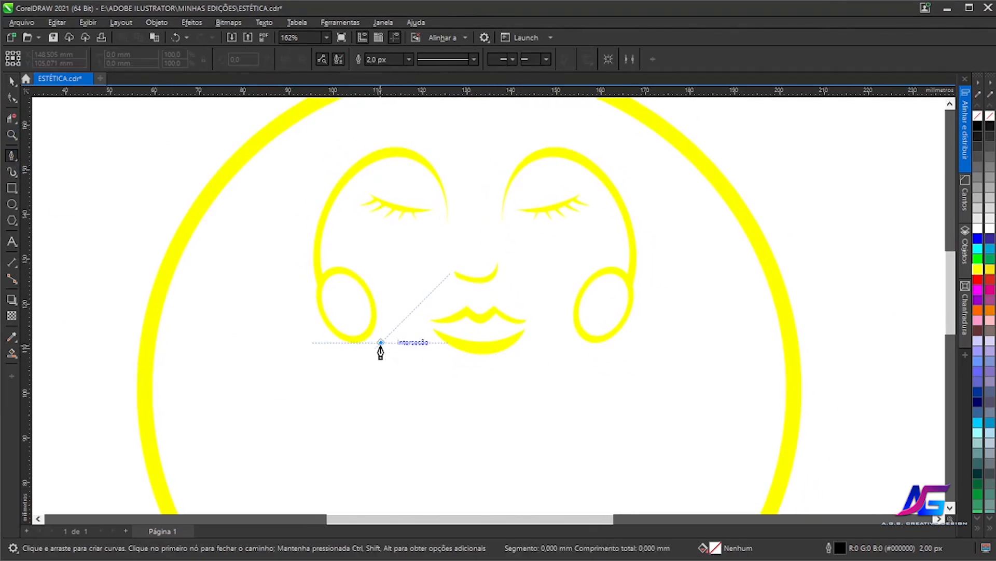
left_click(571, 342)
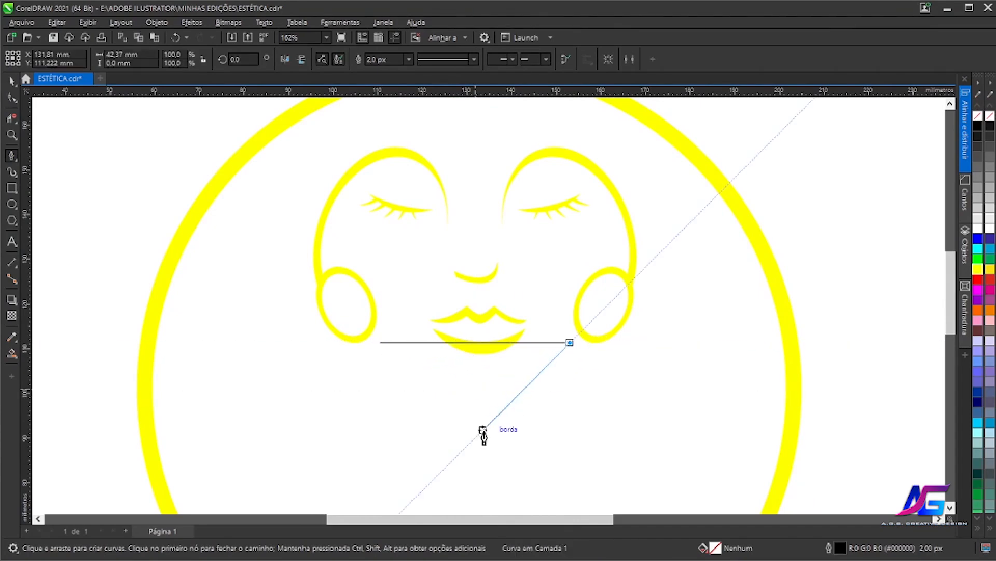
left_click(476, 421)
left_click(382, 343)
Remove the chin triangle's bottom node and bend its top edge down to form a thin crescent-shaped jawline
scroll(428, 401, "up", 2)
left_click(12, 97)
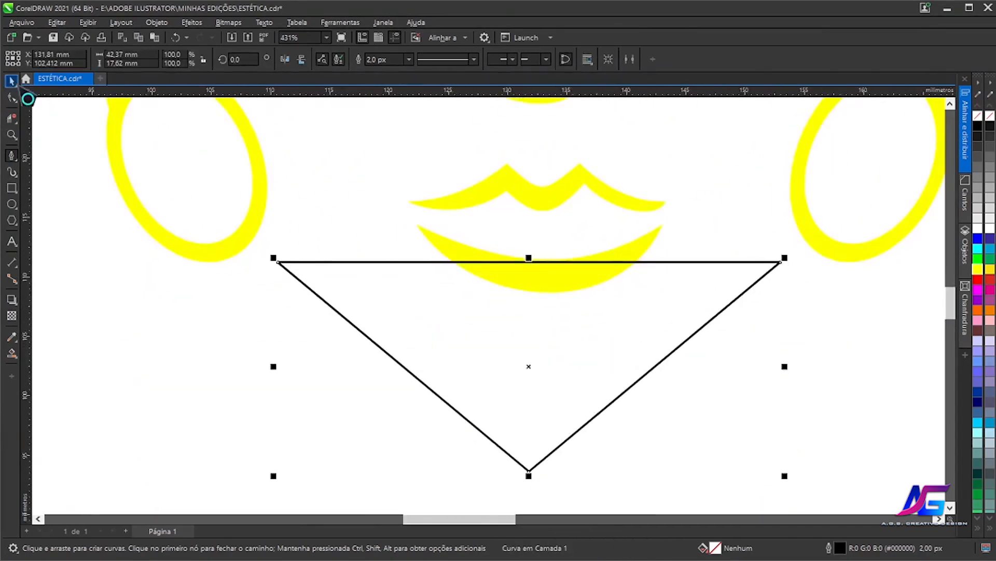
scroll(531, 261, "up", 4)
scroll(493, 283, "down", 2)
left_click_drag(514, 272, 514, 457)
left_click(534, 272)
left_click(507, 271)
left_click_drag(506, 269, 507, 440)
scroll(506, 440, "down", 2)
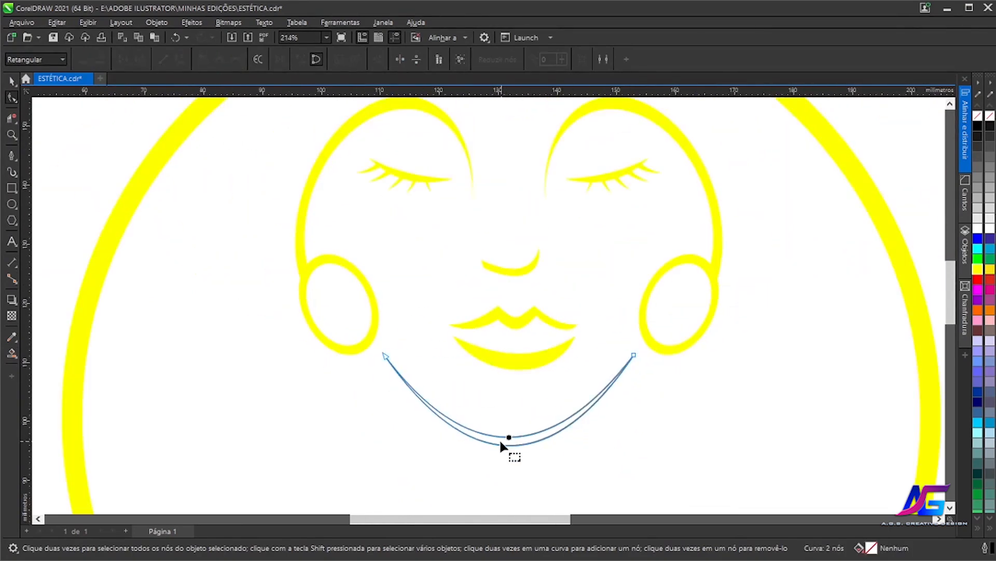
scroll(500, 438, "up", 4)
left_click(93, 137)
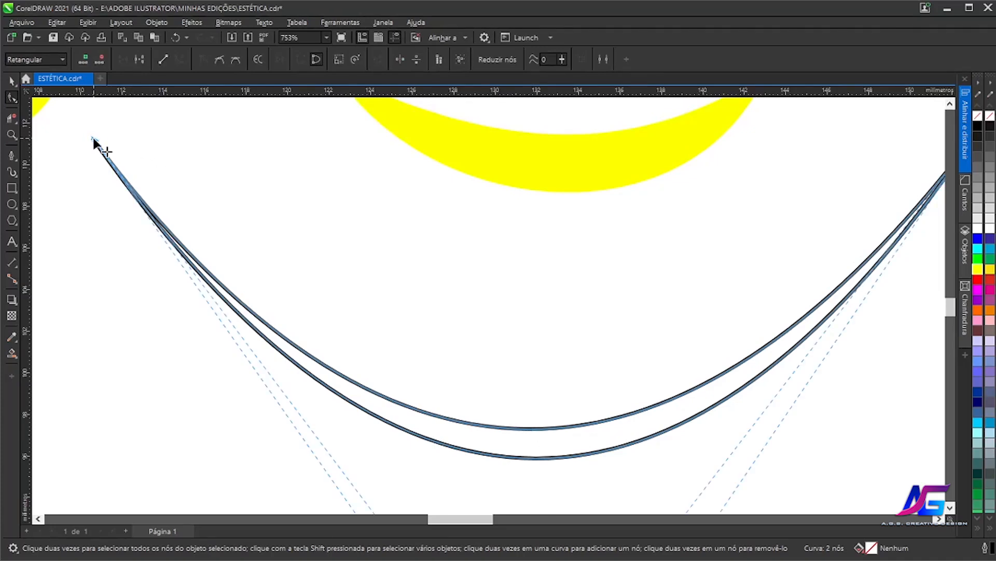
scroll(281, 189, "down", 2)
left_click(410, 320)
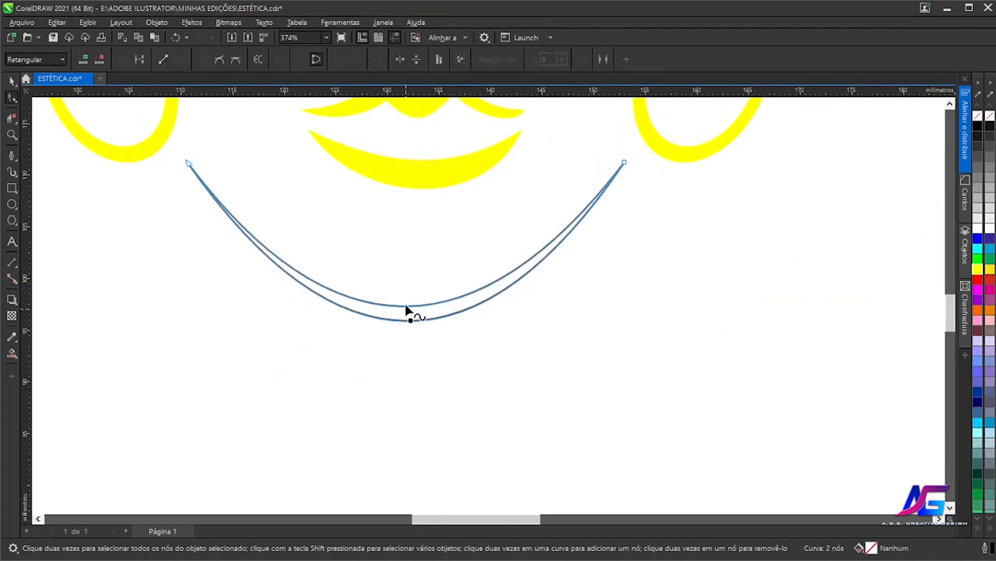
Raise the middle of the jawline's upper edge slightly to thicken the crescent
scroll(407, 304, "up", 4)
left_click_drag(406, 307, 405, 300)
scroll(402, 280, "down", 3)
left_click_drag(381, 248, 417, 313)
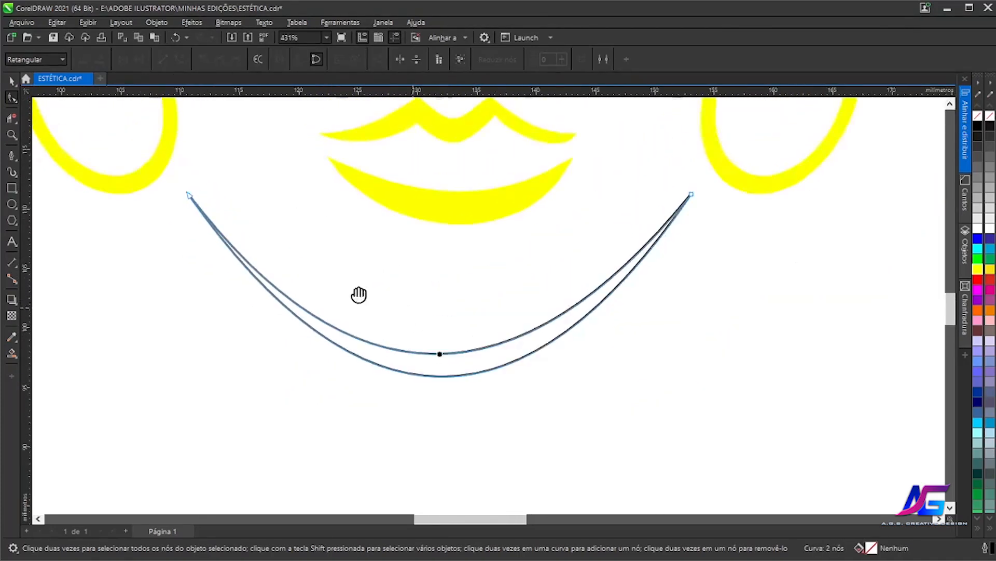
scroll(288, 258, "up", 1)
left_click(177, 188)
left_click_drag(356, 425, 331, 367)
left_click_drag(551, 433, 582, 396)
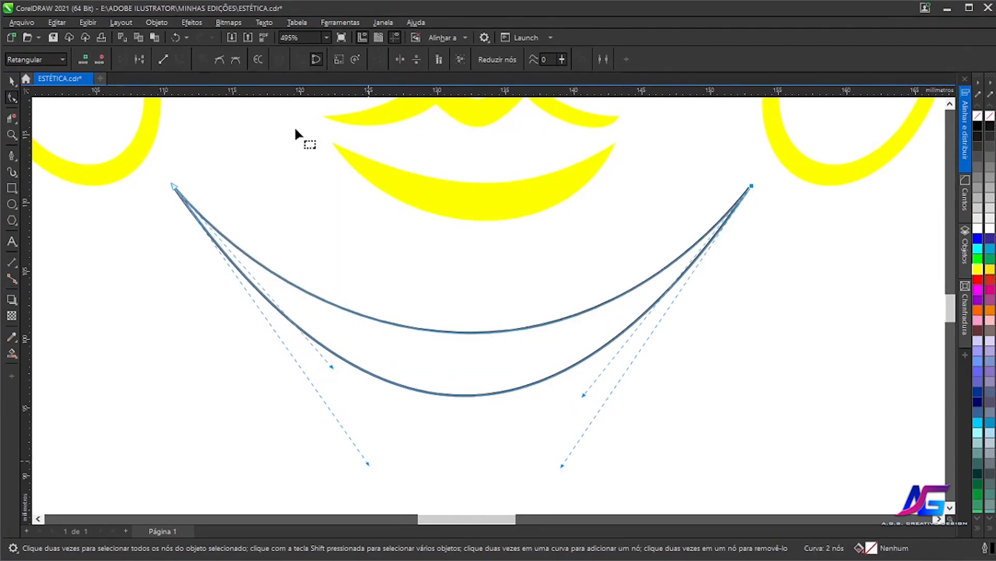
left_click(176, 38)
left_click(177, 38)
Adjust the curve handles at both ends of the jawline's upper edge to even out the crescent
left_click(175, 187)
left_click_drag(361, 434, 378, 427)
left_click_drag(555, 443, 545, 438)
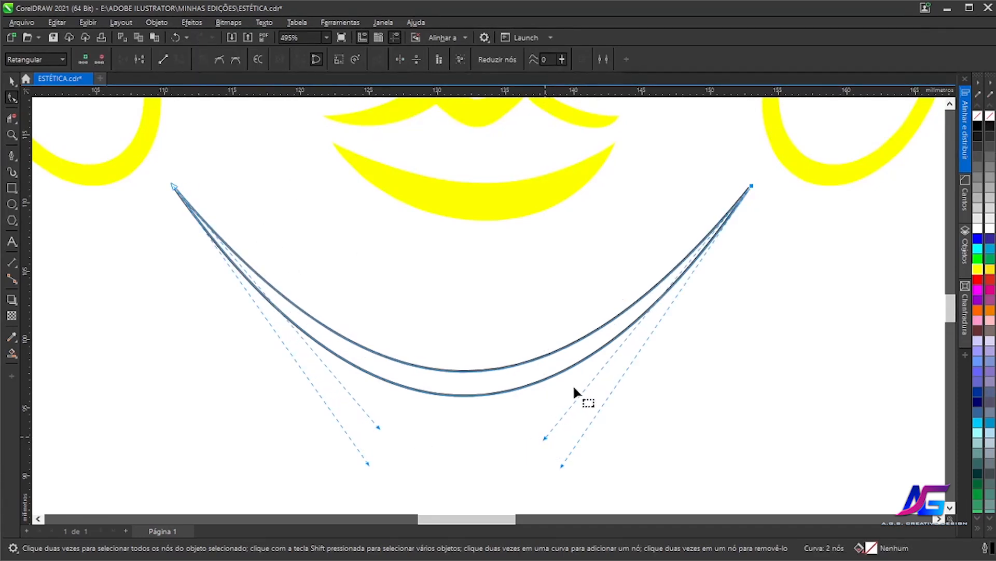
Fill the jawline crescent with Smart Fill in yellow and delete its black outline curve
left_click(507, 378)
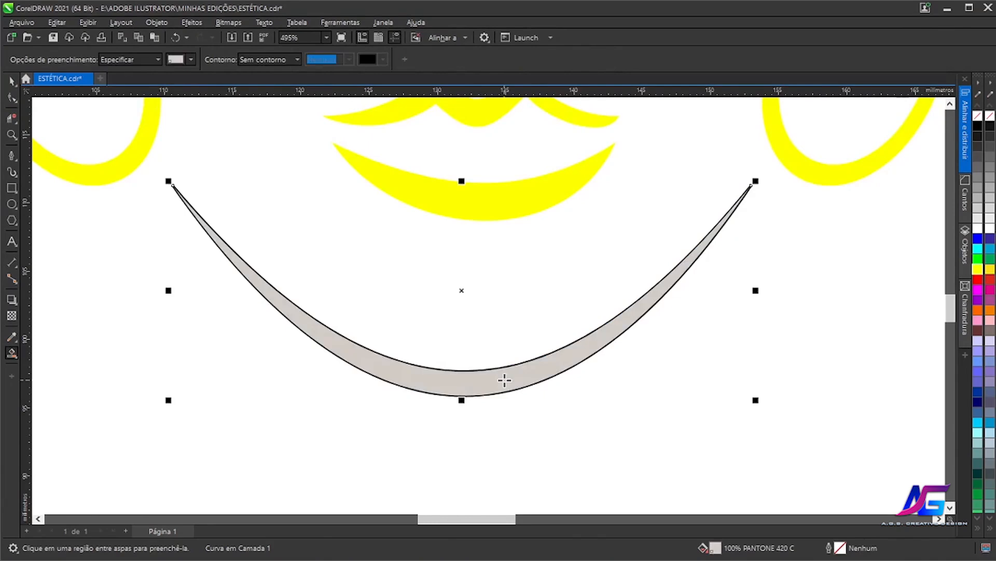
left_click(978, 268)
key("space")
scroll(460, 361, "up", 5)
key("shift+Page_Down")
left_click(480, 465)
key("Delete")
Draw a five-pointed star about 7.8 mm wide and 7.5 mm high on the forehead above the brow arches
scroll(465, 450, "down", 7)
left_click_drag(464, 449, 460, 410)
scroll(460, 418, "down", 2)
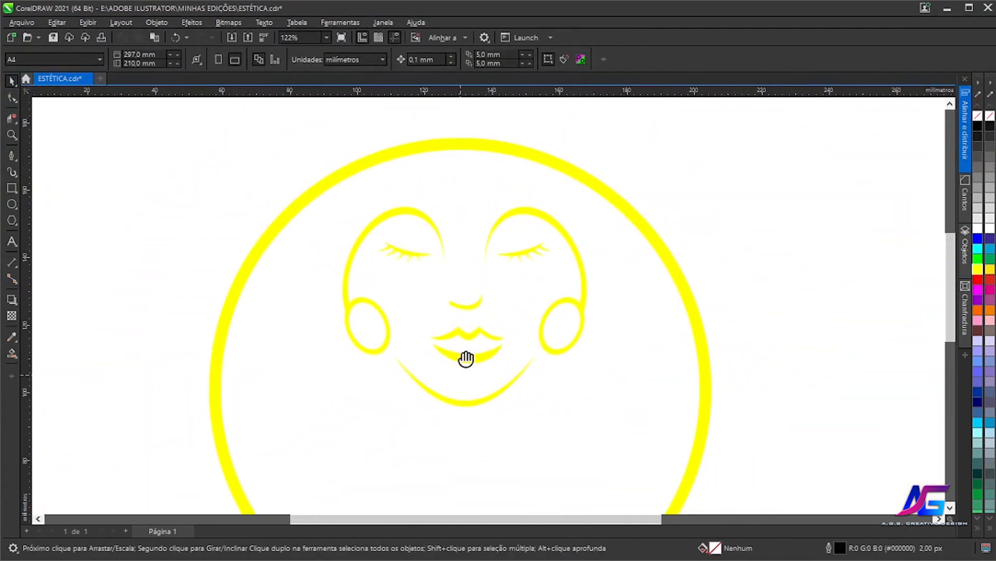
scroll(460, 425, "up", 4)
scroll(452, 345, "down", 1)
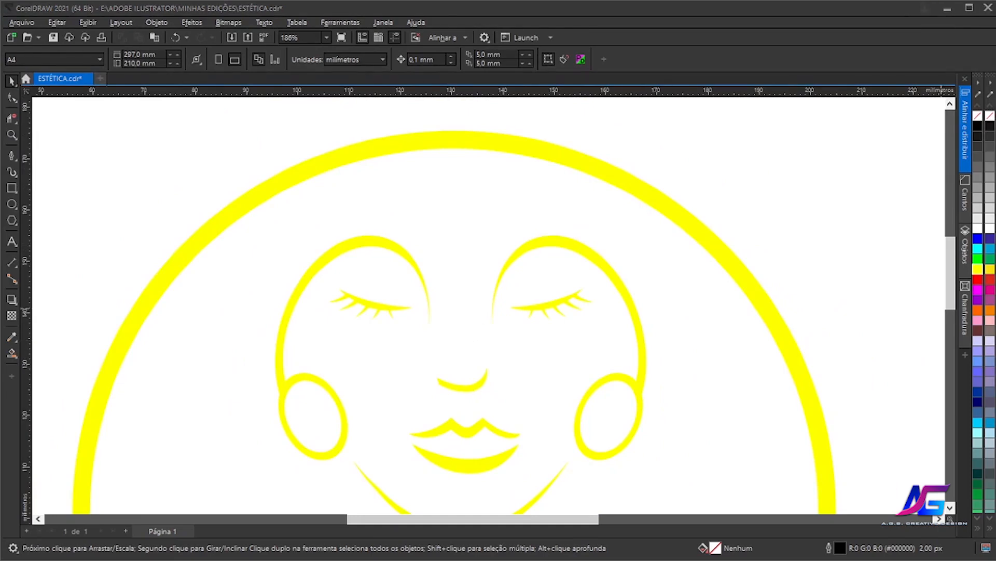
scroll(464, 219, "up", 2)
scroll(464, 220, "down", 2)
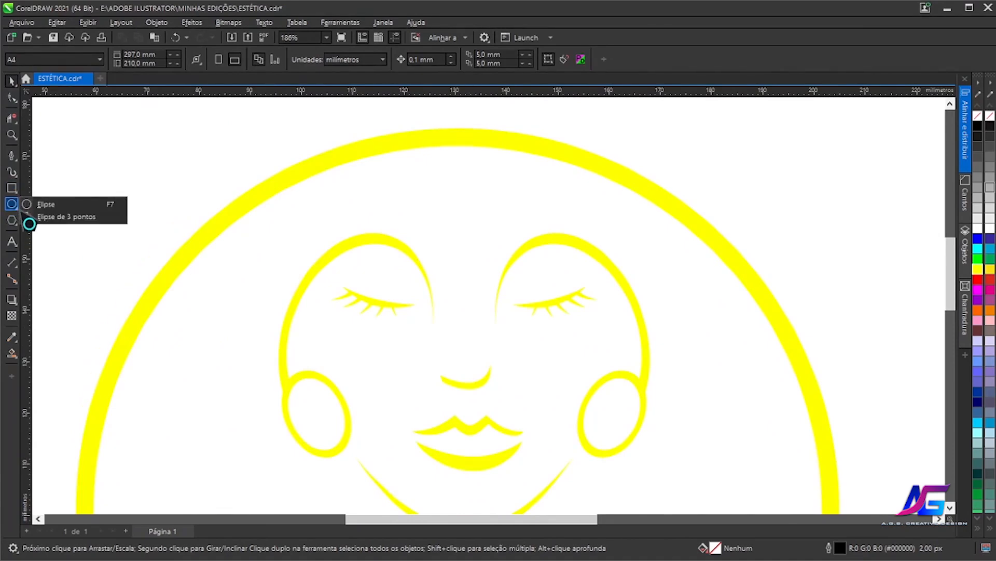
left_click(19, 222)
left_click(41, 237)
scroll(462, 216, "up", 4)
left_click_drag(428, 185, 471, 248)
Fill the forehead star with Smart Fill in yellow and delete the original black-outlined star
key("space")
key("s")
left_click(437, 200)
left_click(978, 269)
key("space")
scroll(455, 277, "up", 6)
left_click(625, 312)
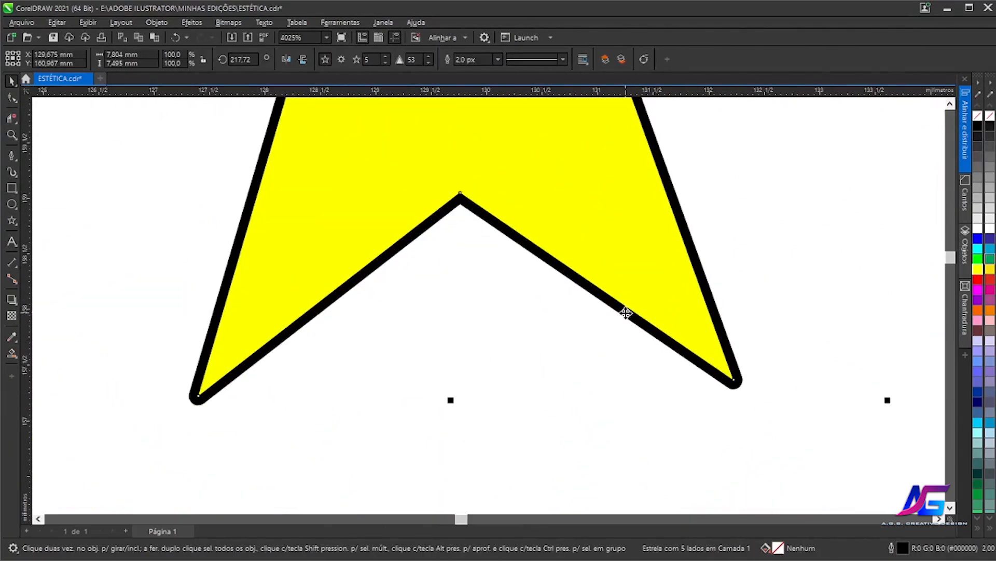
key("Delete")
Move the yellow star slightly down onto the face's midline between the tops of the brow arches
scroll(616, 311, "down", 8)
scroll(612, 309, "up", 1)
left_click_drag(628, 386, 520, 323)
scroll(519, 322, "down", 1)
left_click_drag(499, 235, 507, 261)
left_click(518, 342)
Check the whole face with its star and its position inside the yellow ring
scroll(518, 344, "down", 4)
left_click_drag(517, 373, 516, 321)
scroll(507, 476, "down", 2)
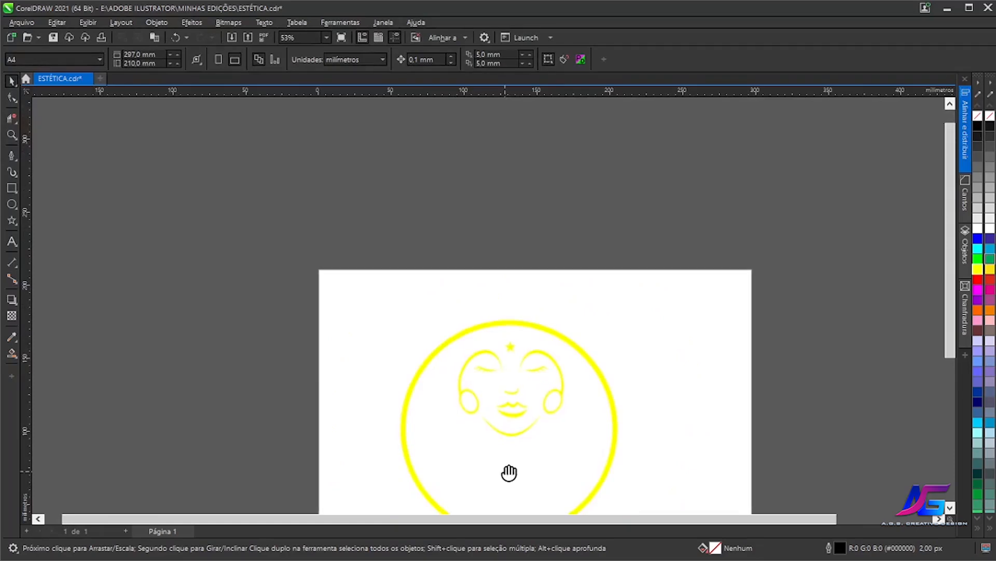
scroll(518, 391, "up", 4)
scroll(519, 391, "down", 1)
scroll(530, 374, "up", 4)
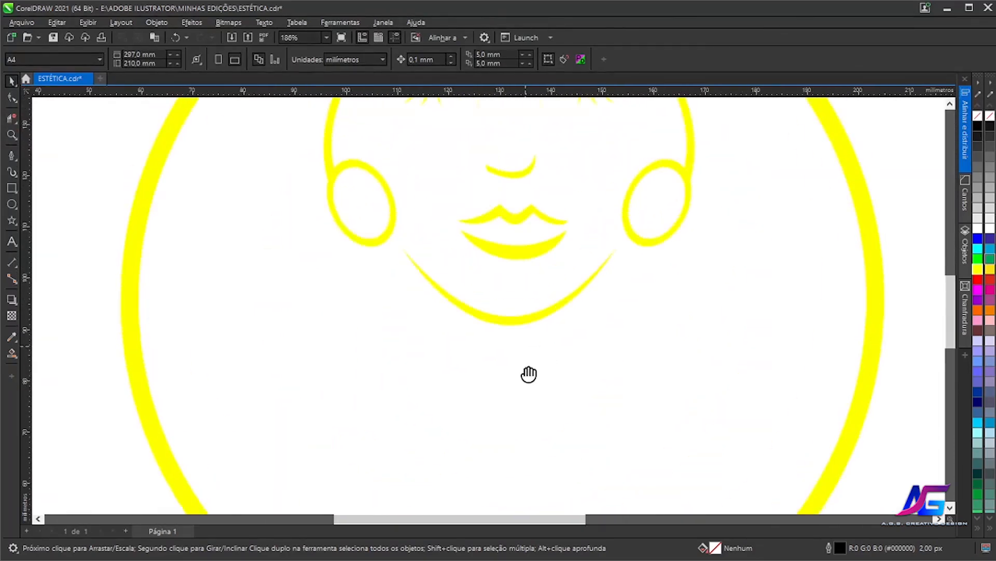
scroll(521, 358, "down", 3)
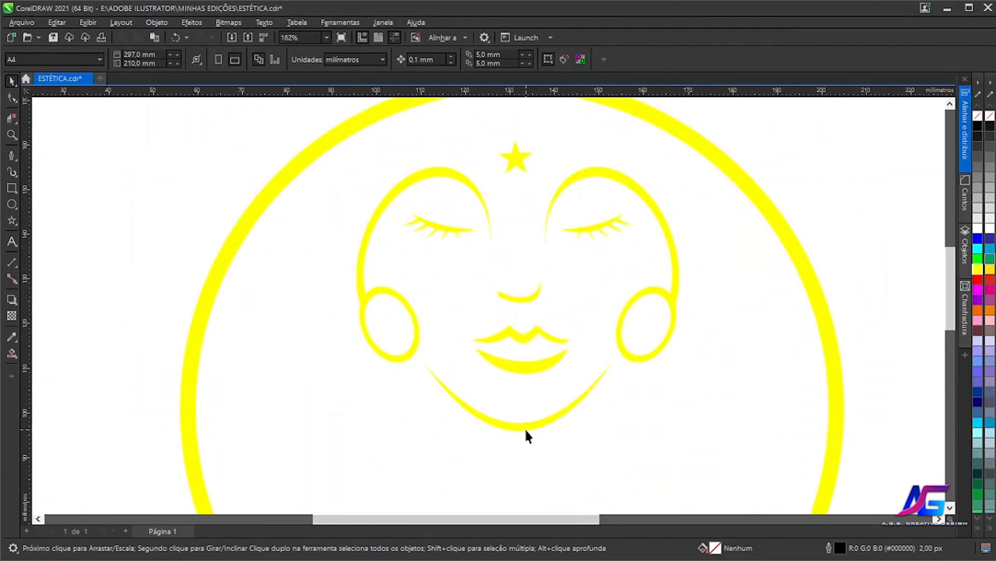
left_click(520, 428)
scroll(519, 428, "down", 3)
left_click(519, 458)
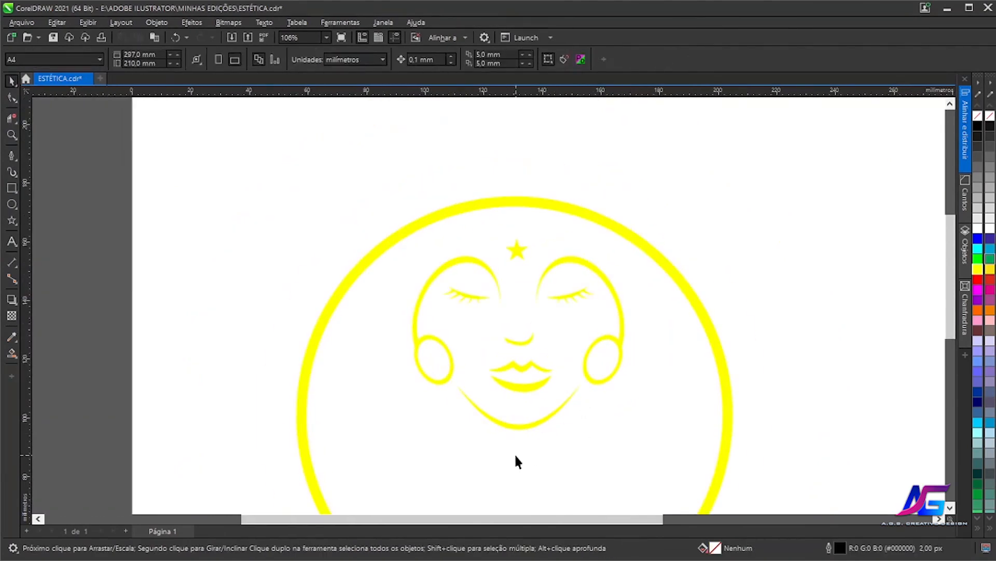
Show the align and distribute settings and group the two side swirls with both closed eyes
left_click_drag(365, 216, 645, 462)
scroll(555, 313, "up", 2)
left_click_drag(436, 167, 556, 465)
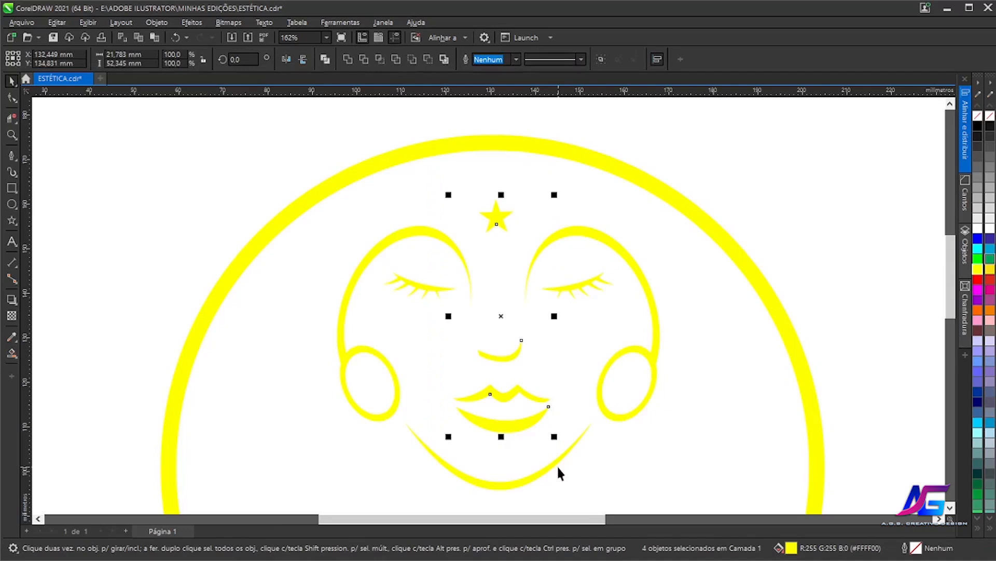
left_click(965, 130)
left_click(461, 385)
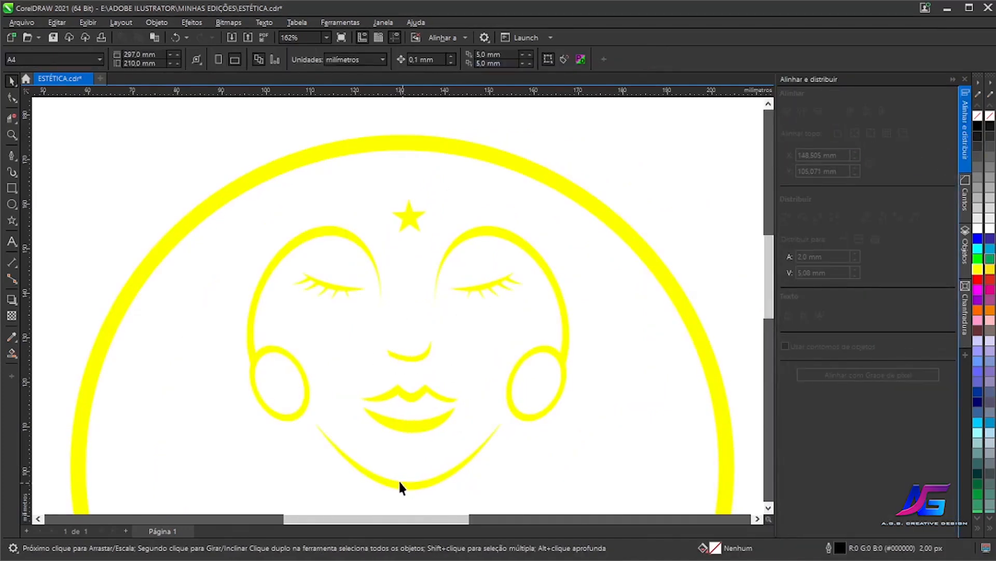
left_click(290, 242)
left_click(336, 285, "shift")
left_click(483, 286, "shift")
left_click(561, 296, "shift")
right_click(405, 325)
left_click(447, 280)
left_click(437, 352)
Centre the star, grouped swirls and eyes, nose, lips and jawline horizontally on one another and close the alignment settings
left_click_drag(465, 452, 464, 452)
left_click_drag(296, 158, 516, 497)
left_click_drag(185, 167, 522, 403)
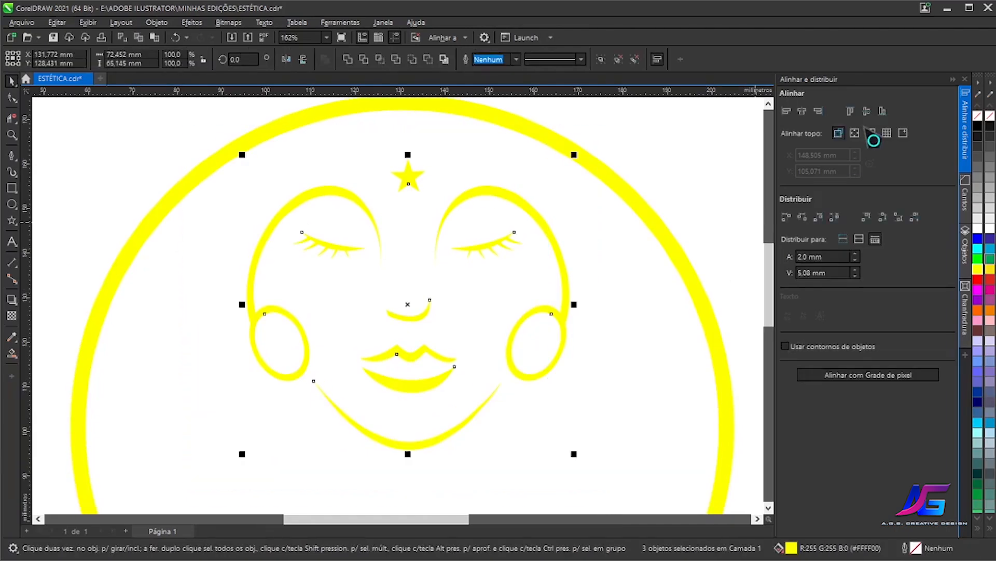
left_click(803, 111)
left_click(618, 332)
scroll(581, 415, "down", 1)
left_click_drag(560, 447, 497, 249)
left_click(953, 79)
Draw a closed triangle about 49.7 mm wide and 32.2 mm high in the lower-left part of the ring
scroll(519, 384, "up", 1)
scroll(500, 290, "up", 1)
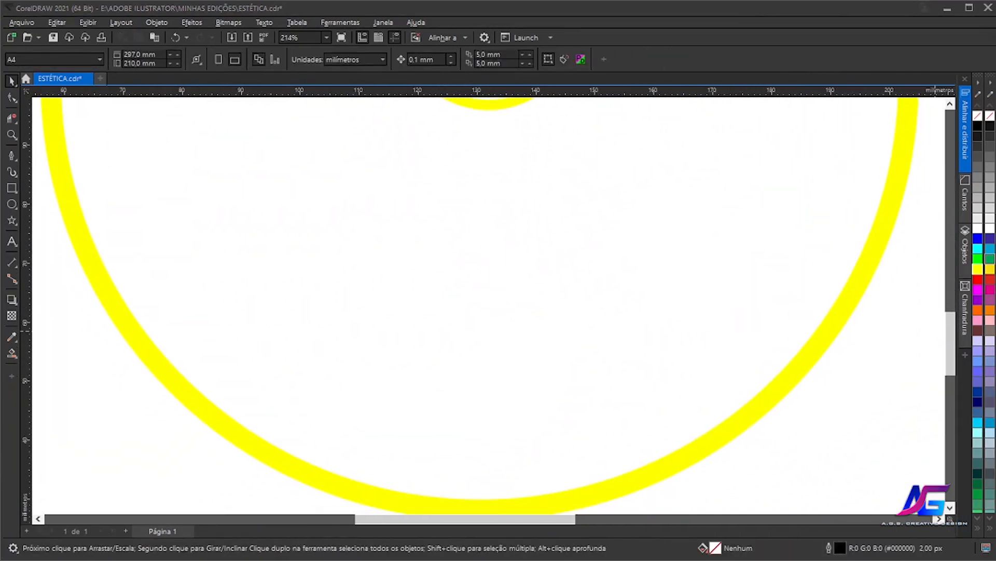
left_click(12, 158)
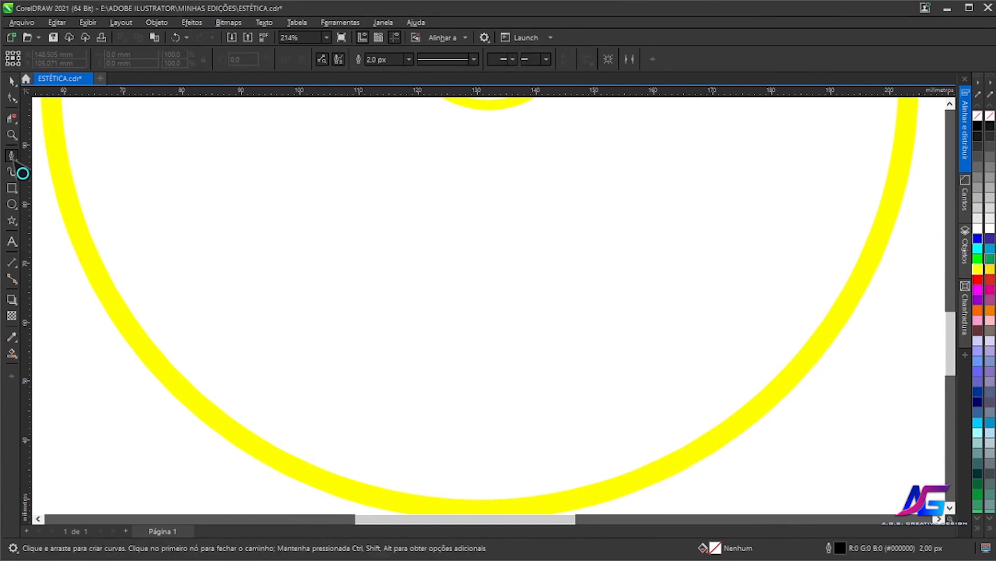
left_click(445, 427)
left_click(363, 237)
left_click(153, 292)
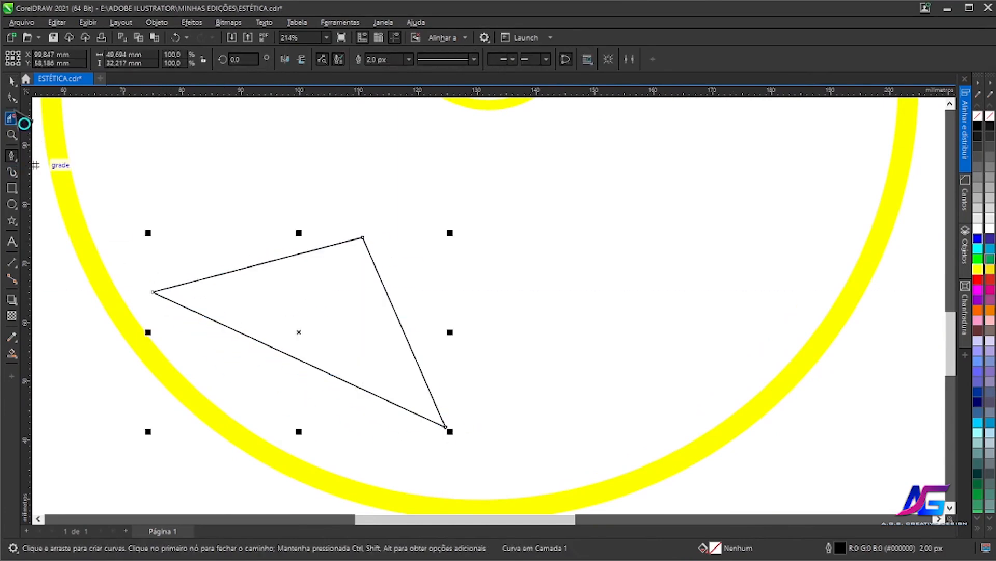
Shape the triangle into a leaf by bowing its edges outward, removing the top node and adding a slight dip near the outer tip
key("F10")
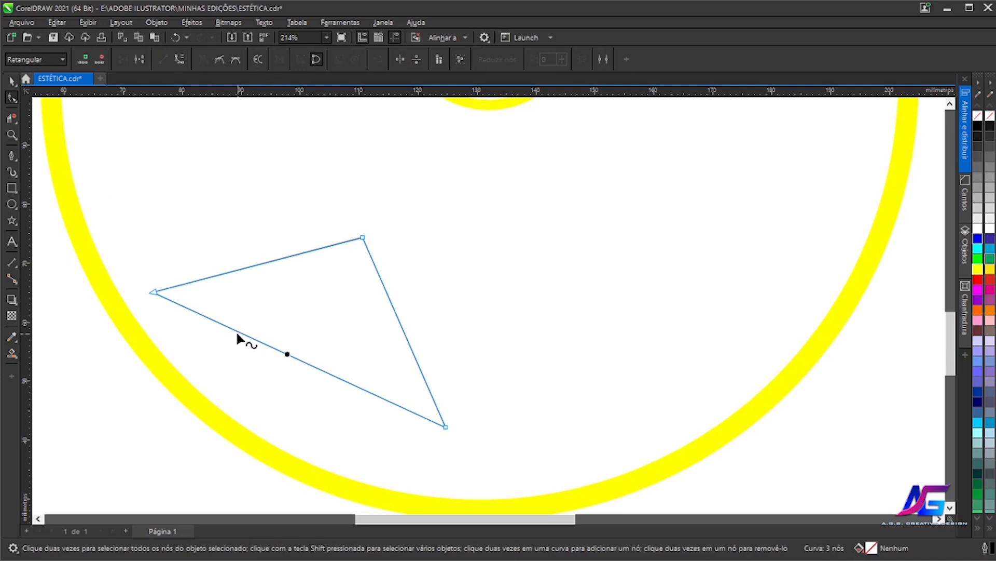
left_click_drag(287, 354, 279, 426)
double_click(363, 238)
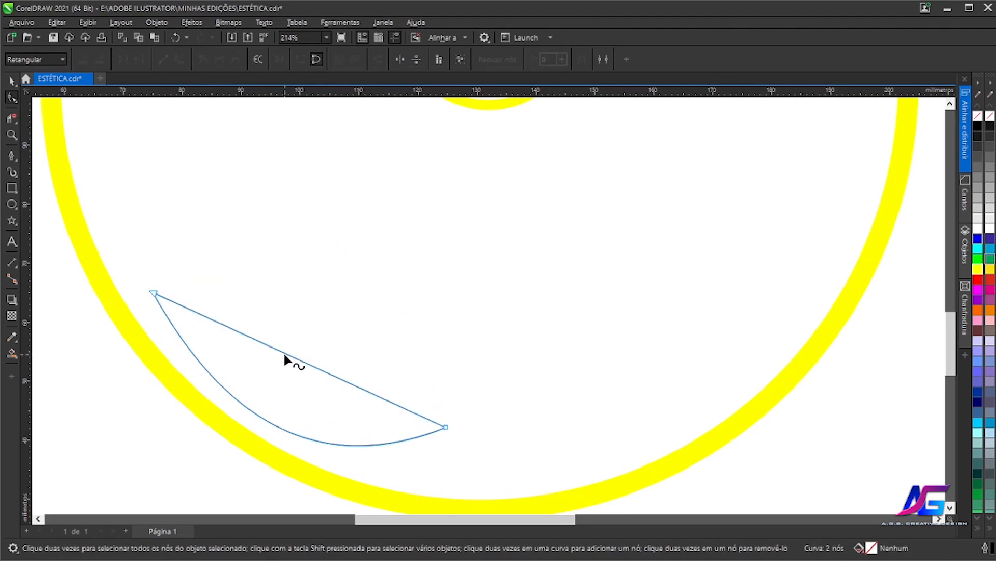
left_click_drag(289, 353, 337, 295)
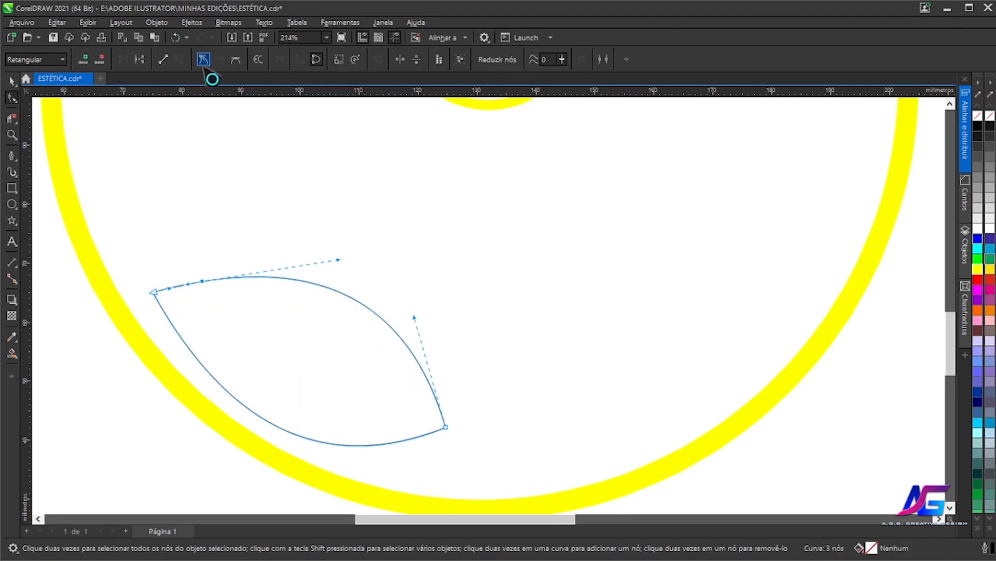
left_click_drag(204, 282, 209, 290)
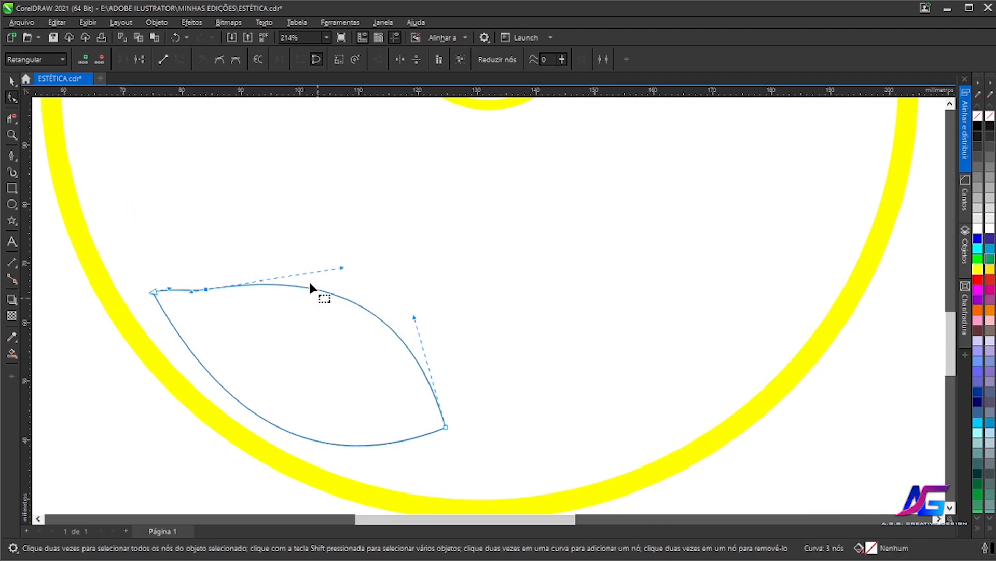
Make a concentric copy of the leaf outline enlarged to 111%
left_click(280, 327)
key("space")
left_click(340, 294)
left_click(300, 365)
left_click_drag(453, 277, 468, 269)
right_click(468, 269)
Fill the band between the two leaf outlines with Smart Fill in yellow
key("s")
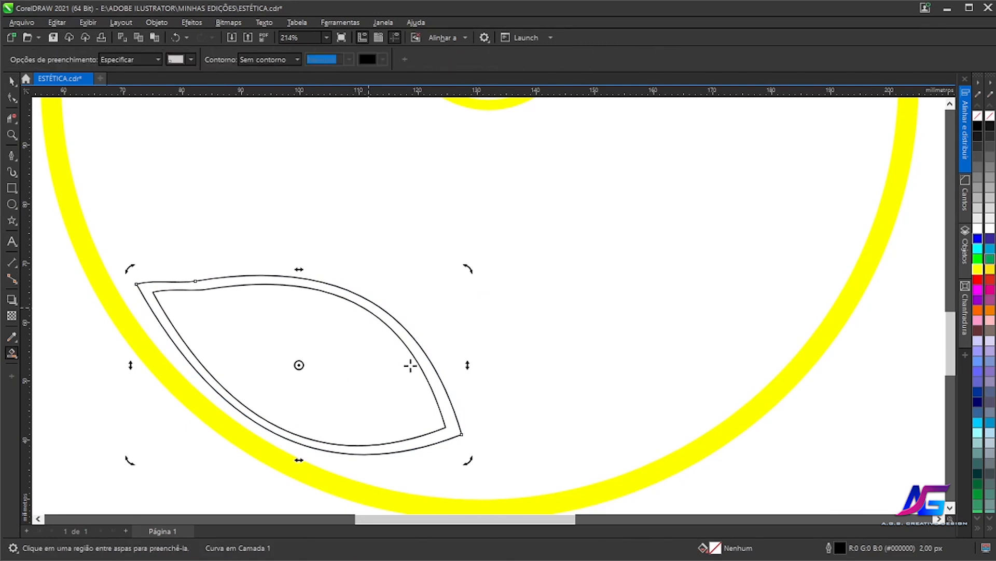
key("space")
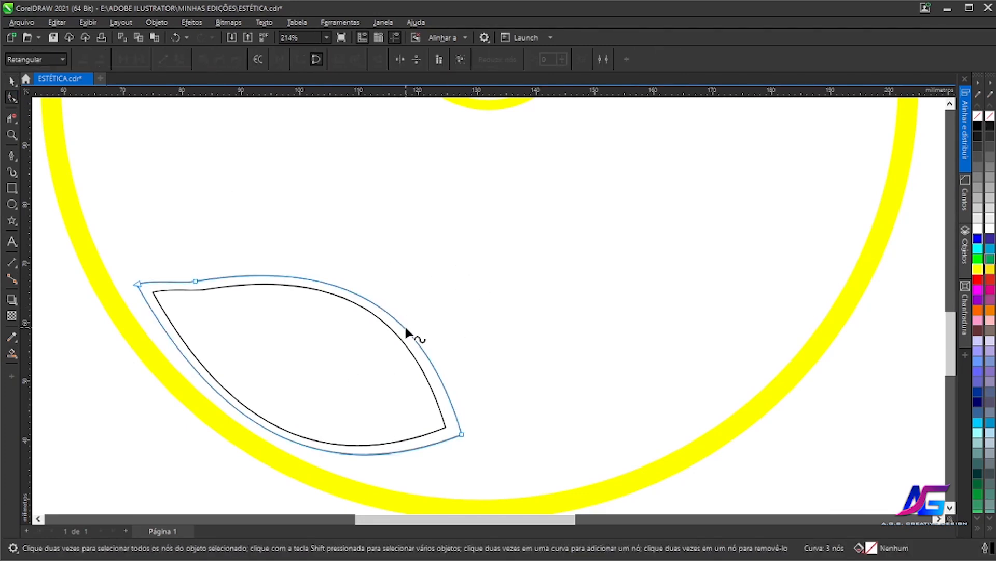
left_click(405, 324)
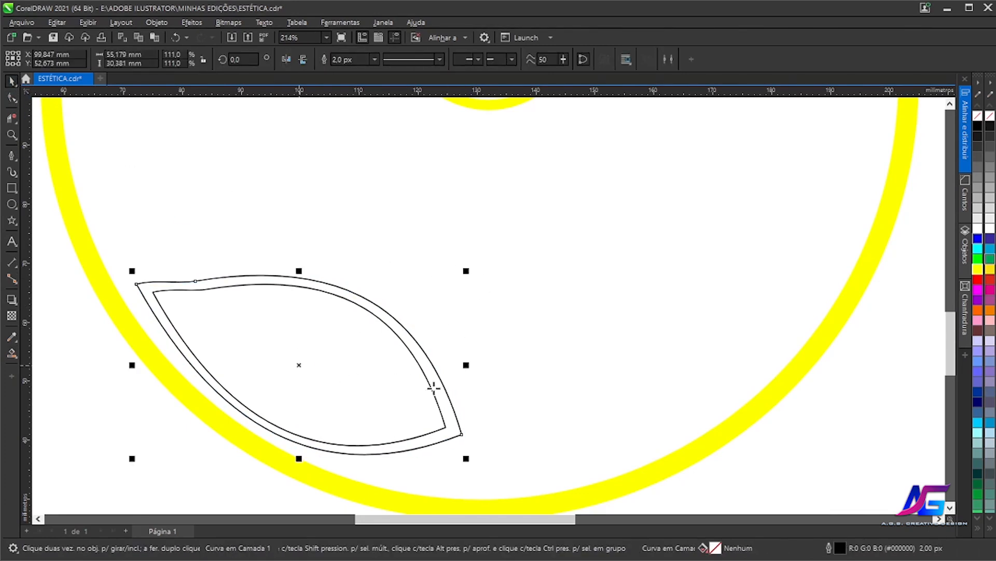
key("space")
left_click(411, 340)
scroll(378, 337, "up", 1)
key("space")
Delete the inner and outer black outline curves around the yellow leaf band
scroll(349, 274, "up", 2)
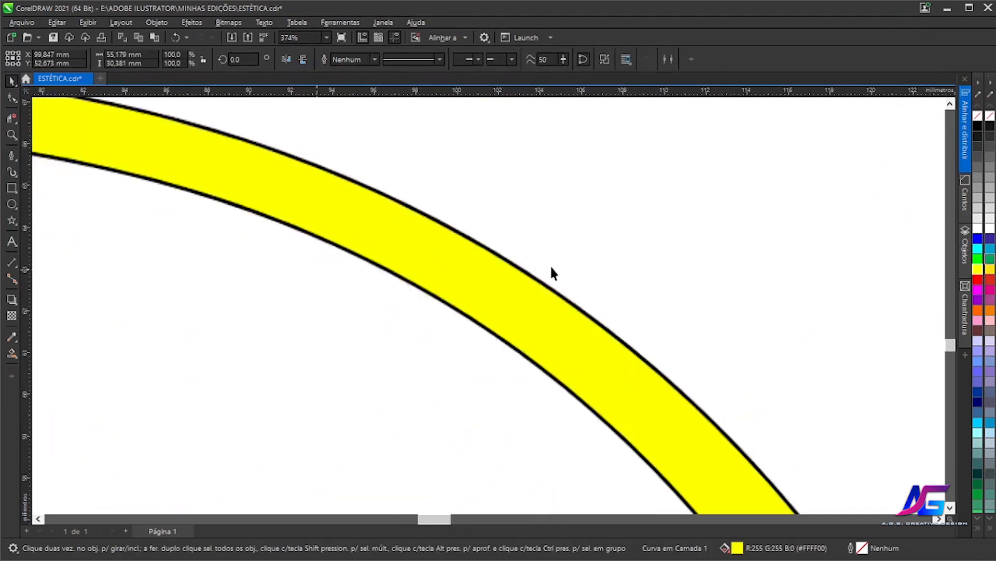
scroll(618, 358, "up", 1)
left_click(618, 358)
key("Delete")
left_click(517, 461)
key("Delete")
scroll(514, 459, "down", 2)
scroll(514, 464, "down", 5)
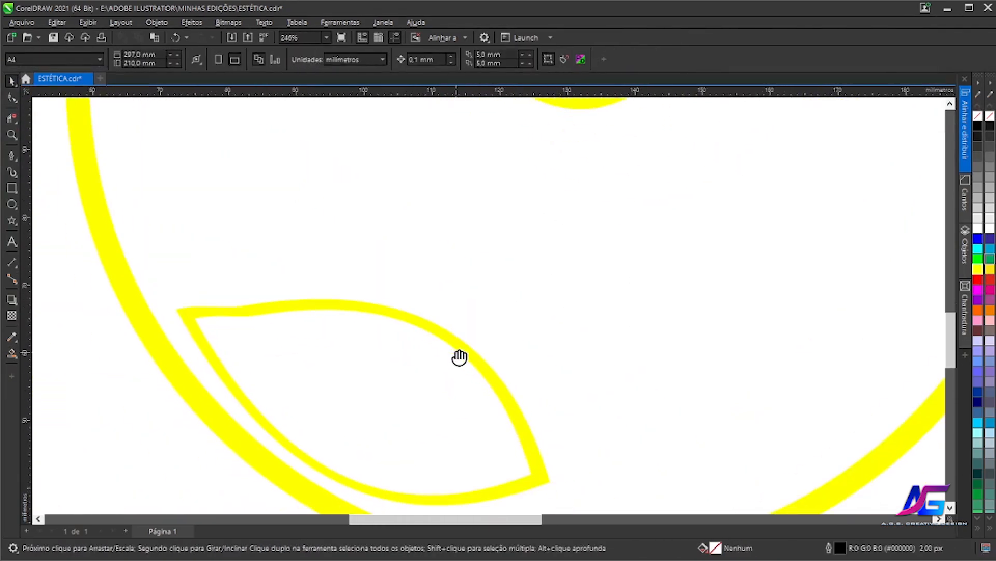
Fan two rotated copies of the yellow leaf upward around its lower inner tip, scaling the innermost copy to 94.5%
left_click(304, 396)
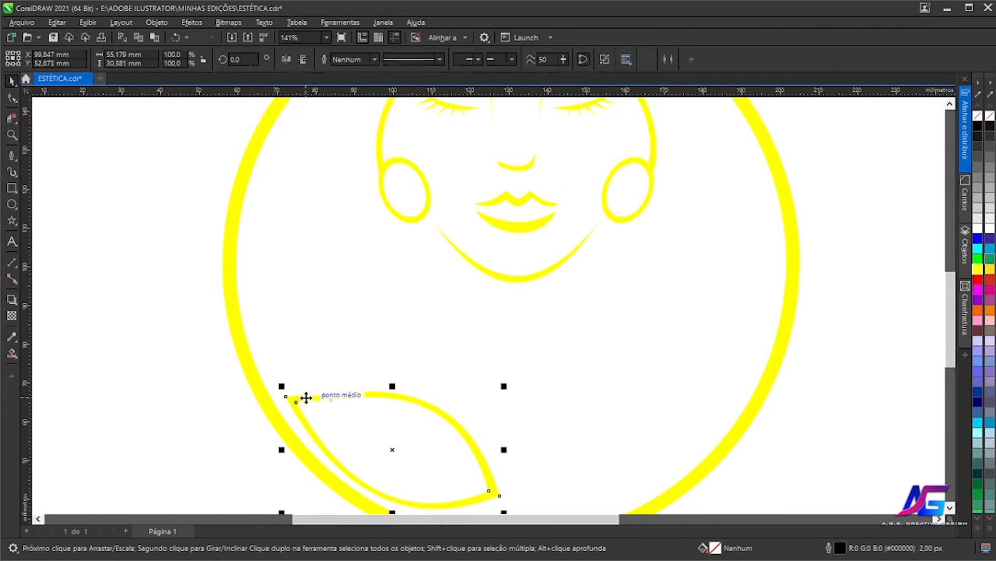
left_click(424, 452)
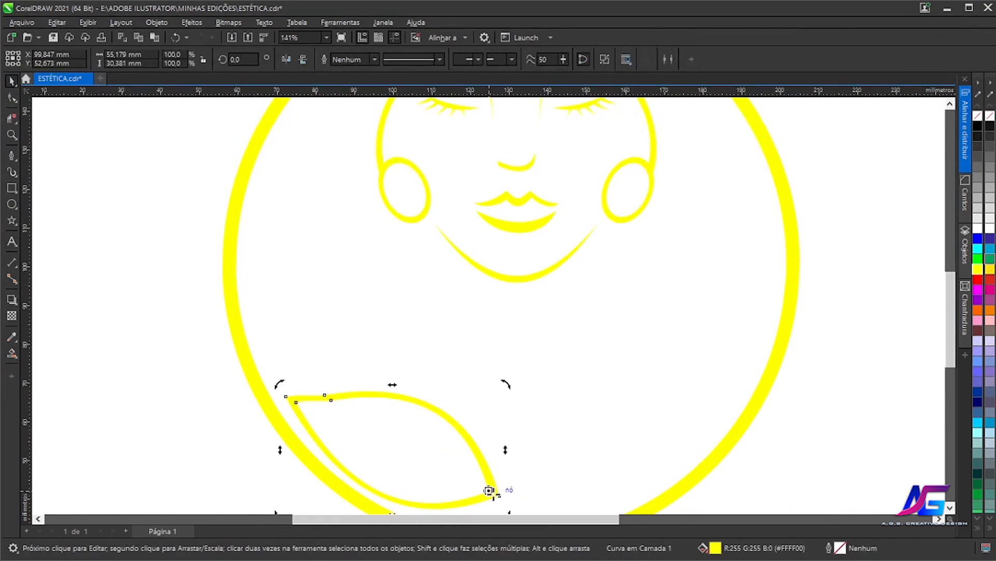
left_click_drag(280, 384, 420, 285)
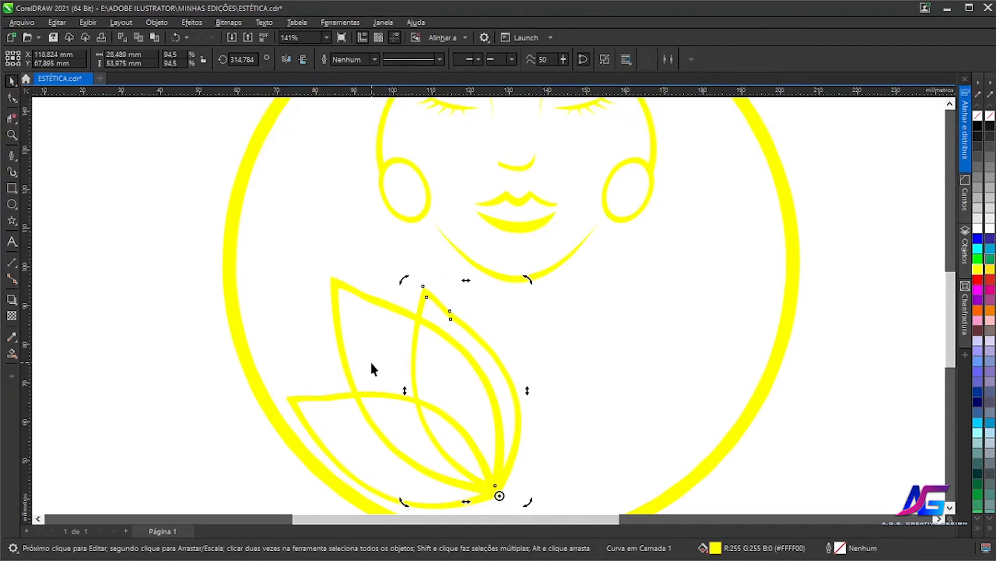
left_click(372, 369)
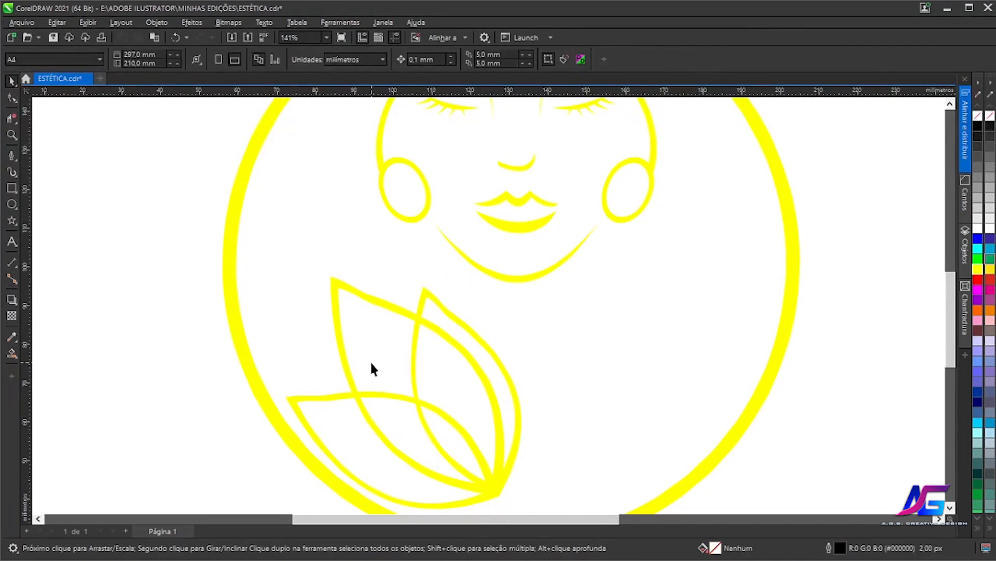
Give the three yellow leaves a black outline and remove their fill
left_click(455, 424)
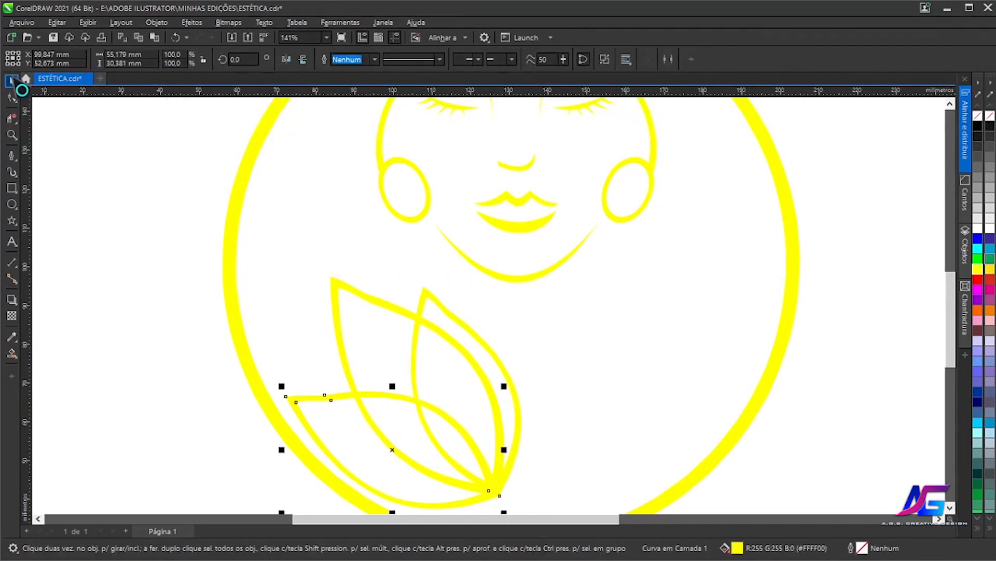
left_click_drag(151, 191, 557, 459)
right_click(979, 126)
left_click(978, 116)
left_click(542, 340)
scroll(542, 340, "up", 2)
Delete the overlapping segments between the three leaves so that each inner leaf sits in front of its outer neighbour
left_click(11, 119)
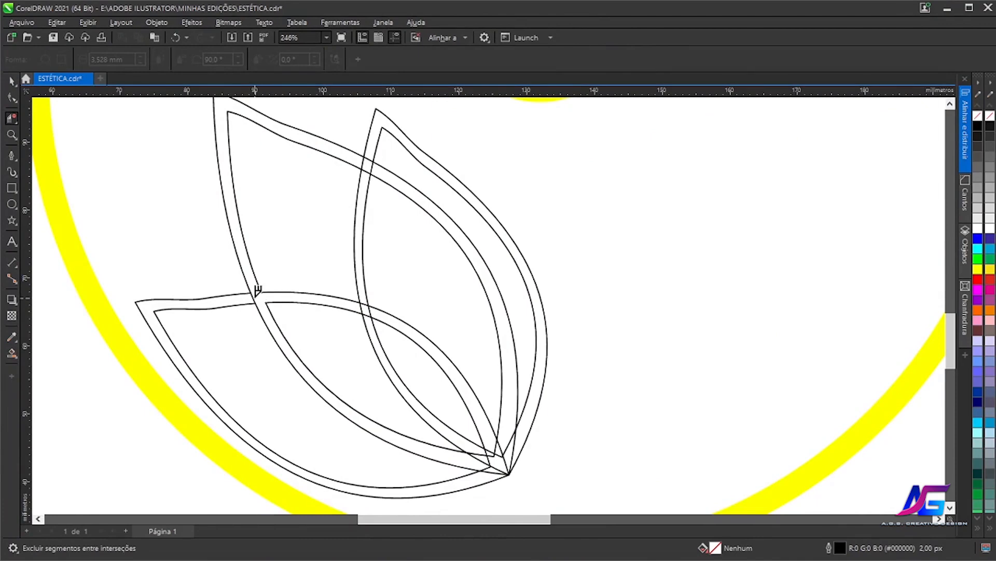
left_click(404, 327)
left_click(389, 172)
left_click(398, 189)
left_click(515, 442)
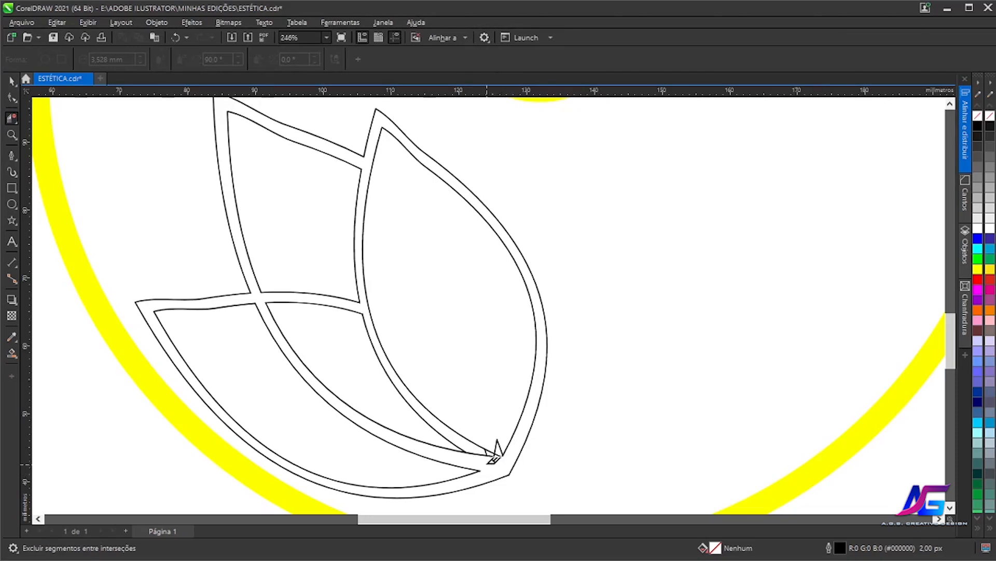
scroll(496, 459, "up", 2)
left_click(478, 453)
scroll(483, 467, "down", 2)
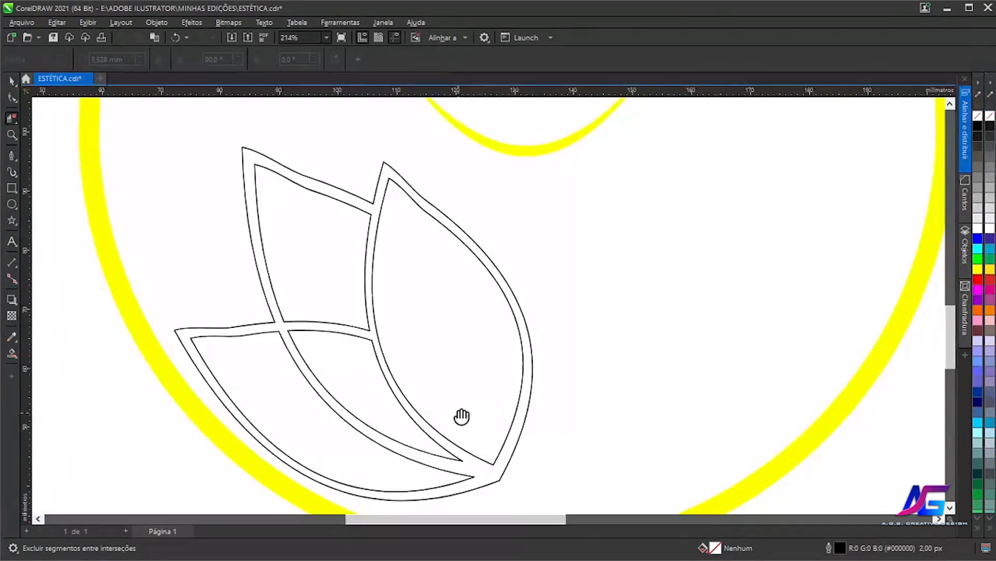
Use Smart Fill to fill the bands between the inner and outer leaf outlines with yellow
left_click_drag(469, 431, 495, 431)
left_click(12, 81)
left_click(412, 362)
left_click(223, 195)
scroll(223, 195, "down", 5)
left_click_drag(186, 149, 403, 387)
left_click_drag(424, 239, 461, 293)
left_click(12, 353)
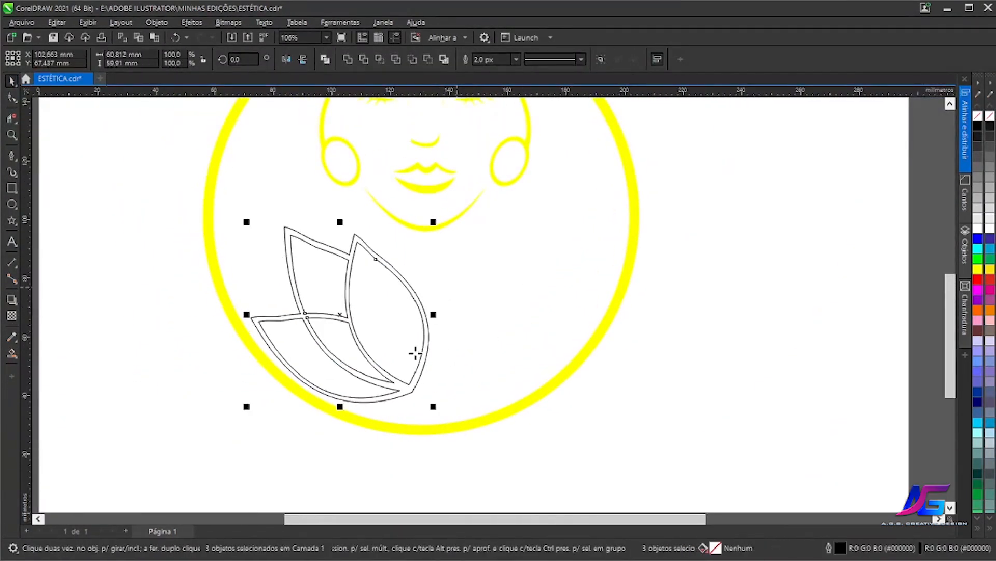
left_click(408, 389)
left_click(978, 269)
scroll(496, 356, "up", 3)
Delete the black outline curves around the yellow leaf bands
key("space")
scroll(451, 297, "up", 7)
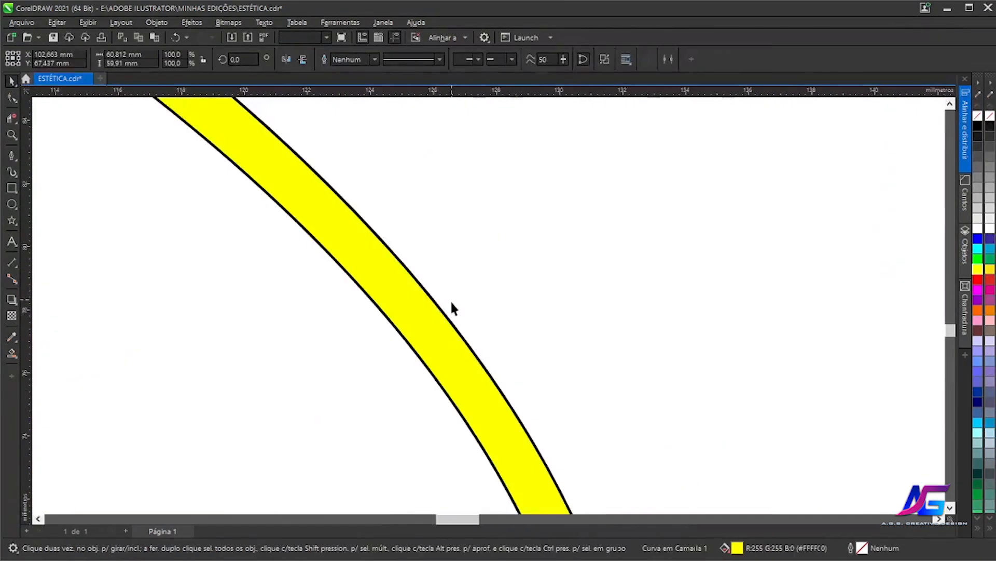
key("Delete")
scroll(510, 298, "down", 7)
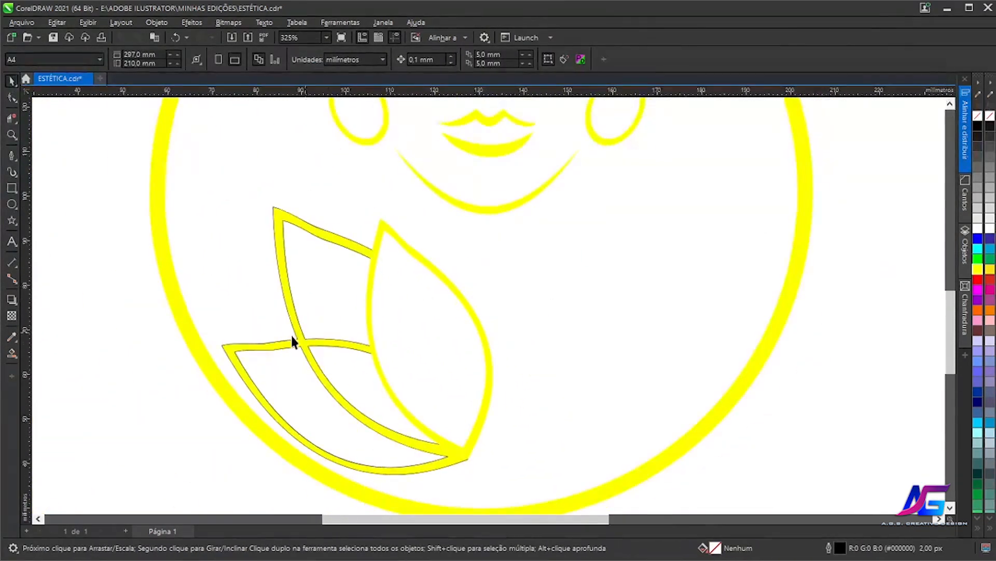
scroll(300, 338, "up", 7)
left_click(370, 385)
key("Delete")
scroll(523, 382, "down", 8)
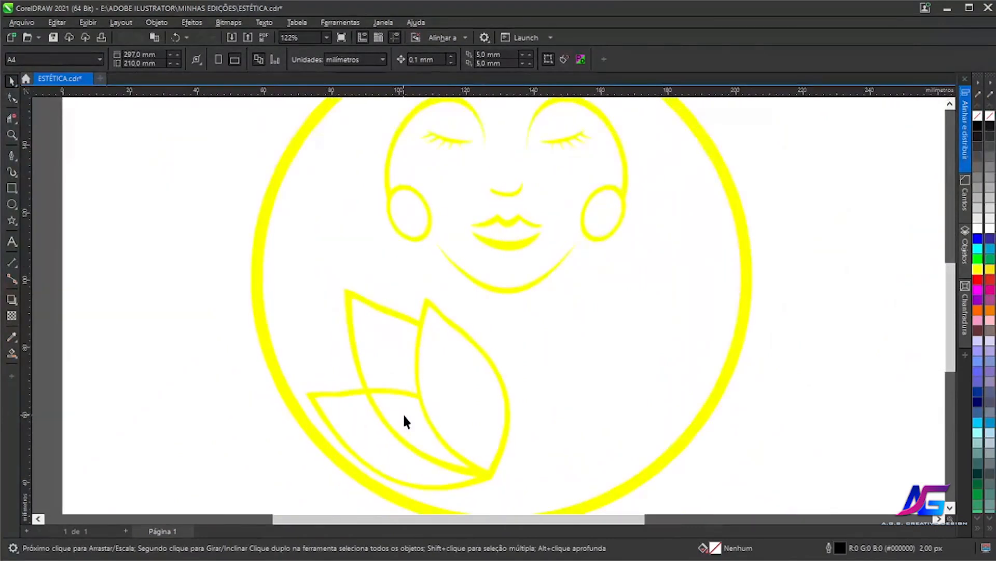
Duplicate the yellow leaf group, mirror the copy horizontally and place it opposite the original, overlapping at the inner leaves
left_click(302, 345)
key("F10")
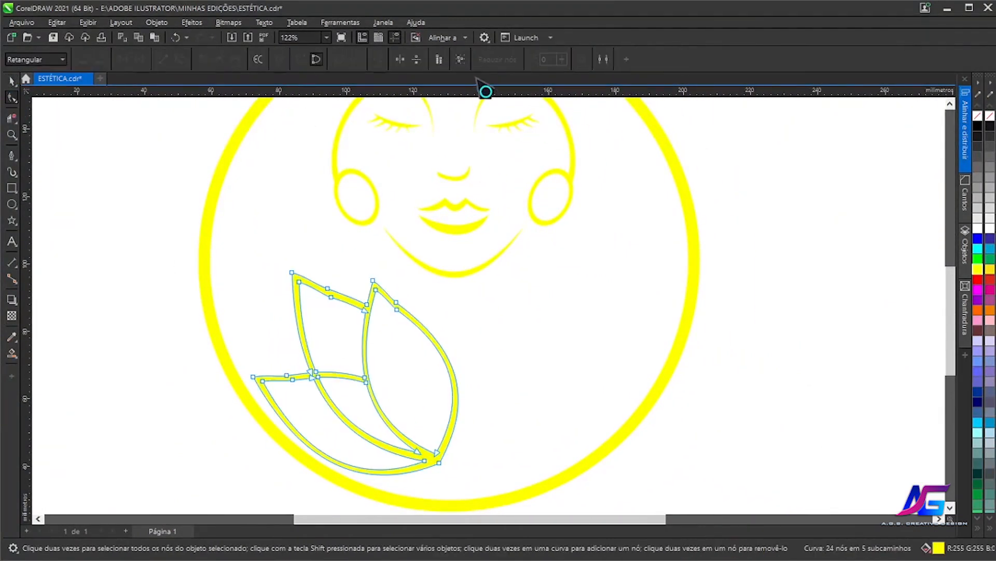
left_click(12, 81)
key("ctrl+c")
key("ctrl+v")
left_click(287, 59)
left_click_drag(295, 447, 549, 383)
Select both leaf halves and weld them into a single lotus shape
left_click(756, 331)
scroll(466, 353, "down", 2)
left_click_drag(134, 167, 689, 433)
left_click(352, 59)
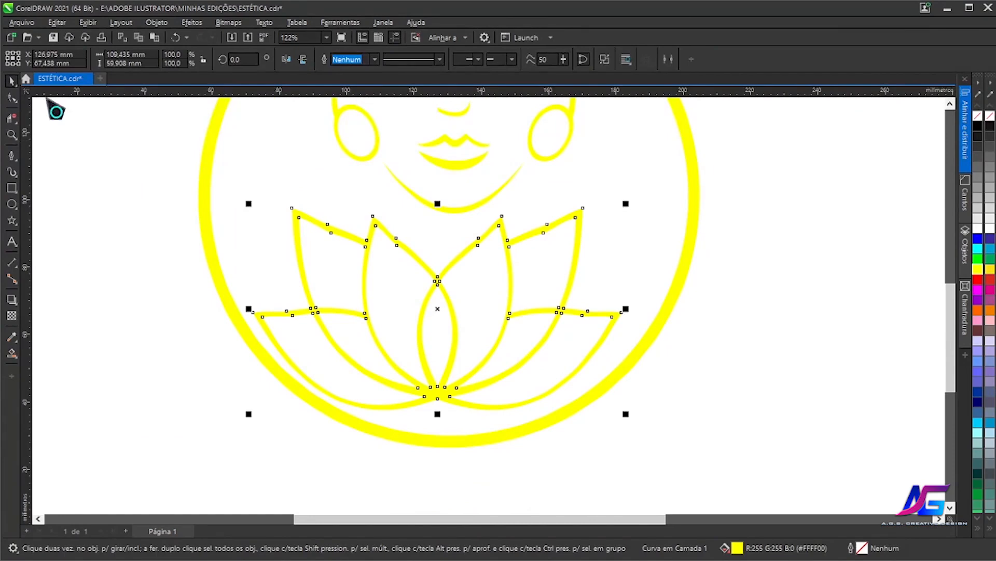
Select the face, star and lotus inside the ring and align their centres horizontally
left_click_drag(667, 246, 686, 313)
scroll(731, 312, "down", 2)
left_click(748, 282)
left_click_drag(747, 282, 692, 292)
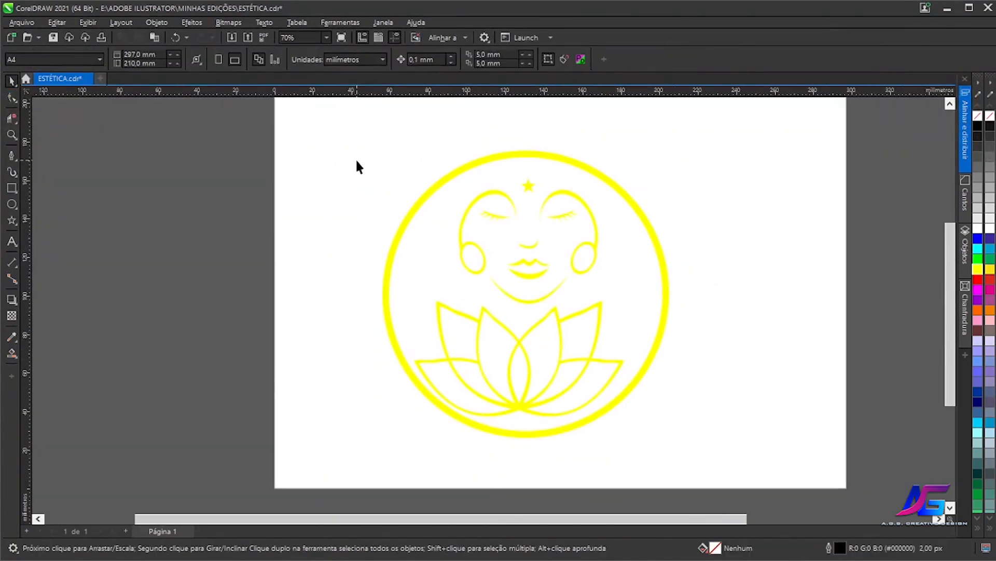
right_click(426, 192)
left_click(302, 193)
left_click_drag(322, 145, 652, 462)
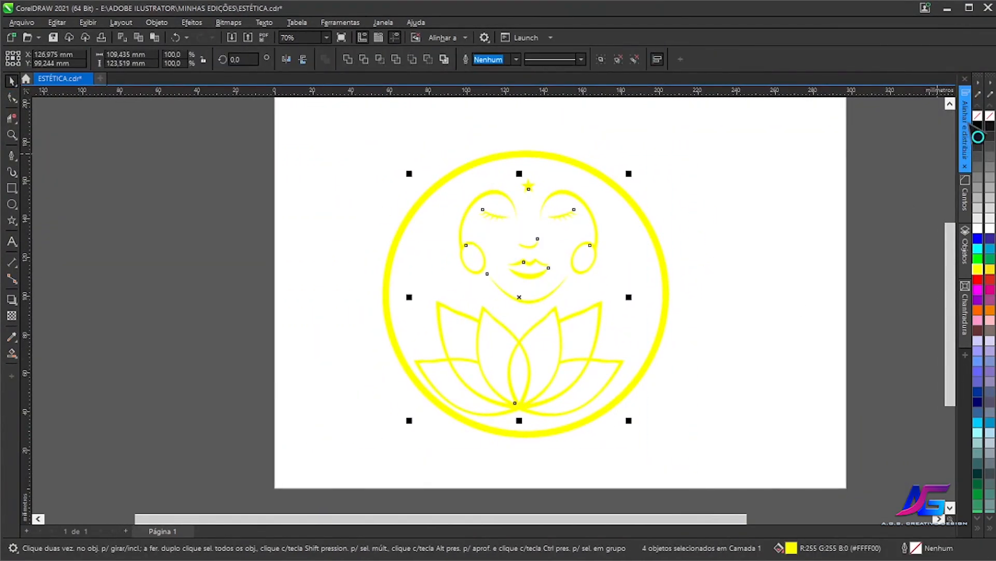
left_click(967, 123)
left_click(801, 113)
left_click(584, 377)
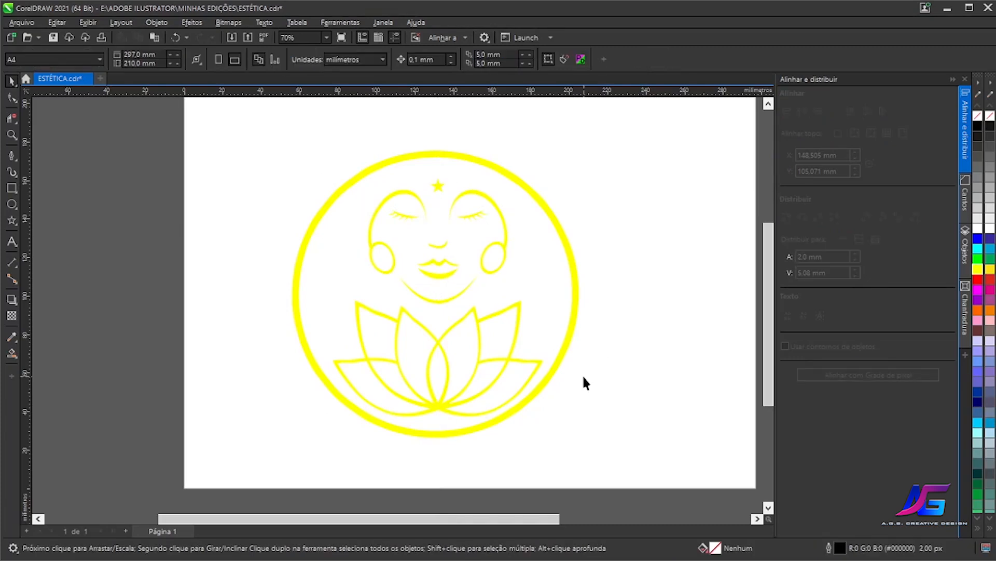
Select the ring together with the face, star and lotus and align their centres horizontally
right_click(542, 202)
left_click(583, 225)
left_click_drag(215, 136, 618, 405)
left_click(803, 112)
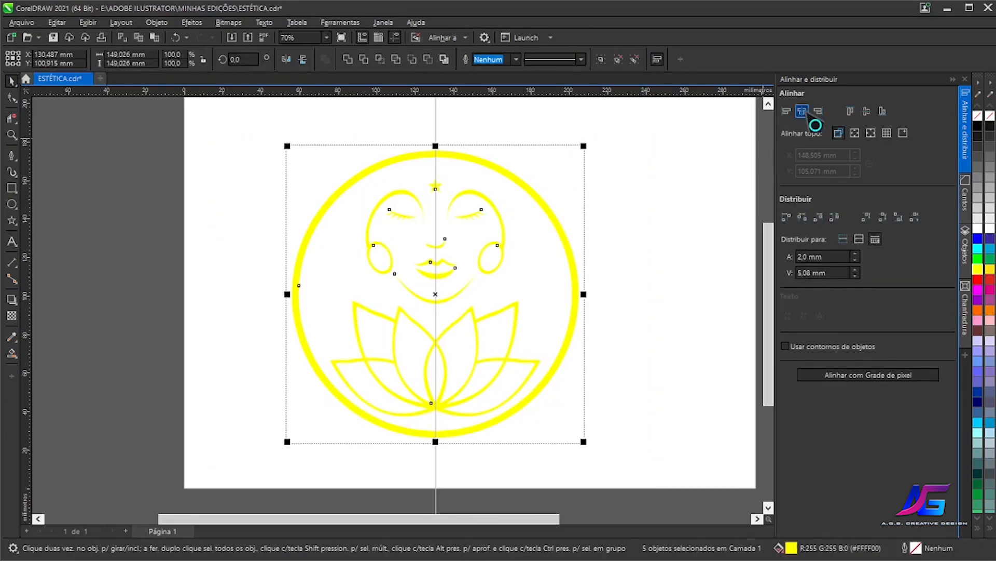
Group the ring, face, star and lotus and scale the group down proportionally about its centre
right_click(436, 293)
left_click(471, 275)
left_click(437, 294)
left_click_drag(286, 444, 332, 397)
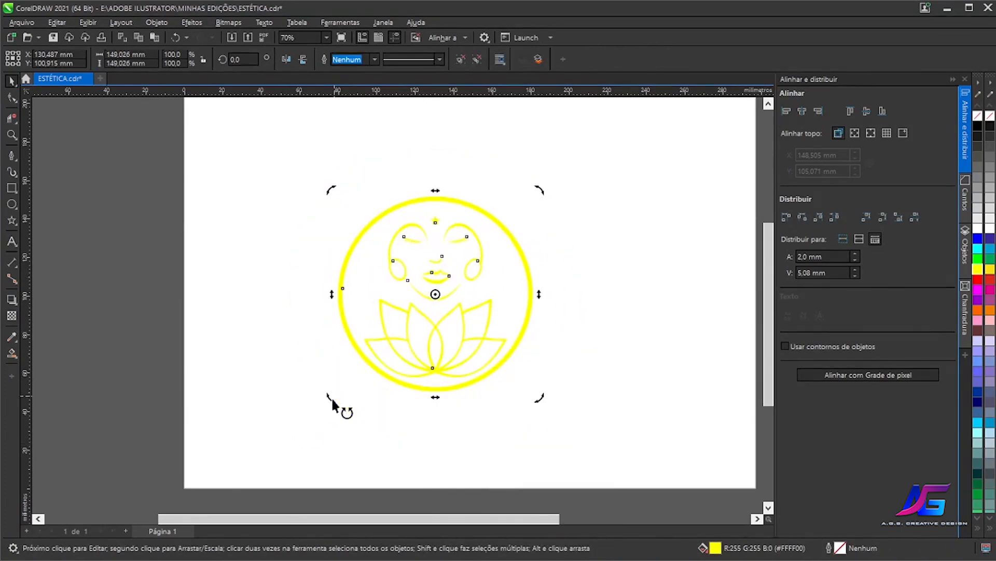
Move the emblem to the upper middle of the page, leaving room below the ring for text
scroll(455, 344, "up", 1)
left_click(435, 282)
scroll(435, 282, "down", 1)
left_click_drag(435, 282, 469, 215)
left_click_drag(580, 205, 580, 287)
left_click(597, 225)
left_click_drag(463, 294, 470, 279)
left_click(577, 424)
scroll(577, 424, "up", 2)
left_click_drag(577, 424, 623, 403)
left_click(954, 80)
scroll(707, 262, "down", 3)
left_click_drag(707, 263, 621, 291)
scroll(525, 357, "up", 5)
scroll(524, 357, "down", 5)
left_click_drag(511, 334, 515, 305)
scroll(512, 376, "up", 6)
scroll(514, 304, "down", 5)
left_click_drag(514, 366, 515, 337)
Add the text LUMINA below the emblem and set its font to Century751 No2 BT
key("F8")
left_click(357, 295)
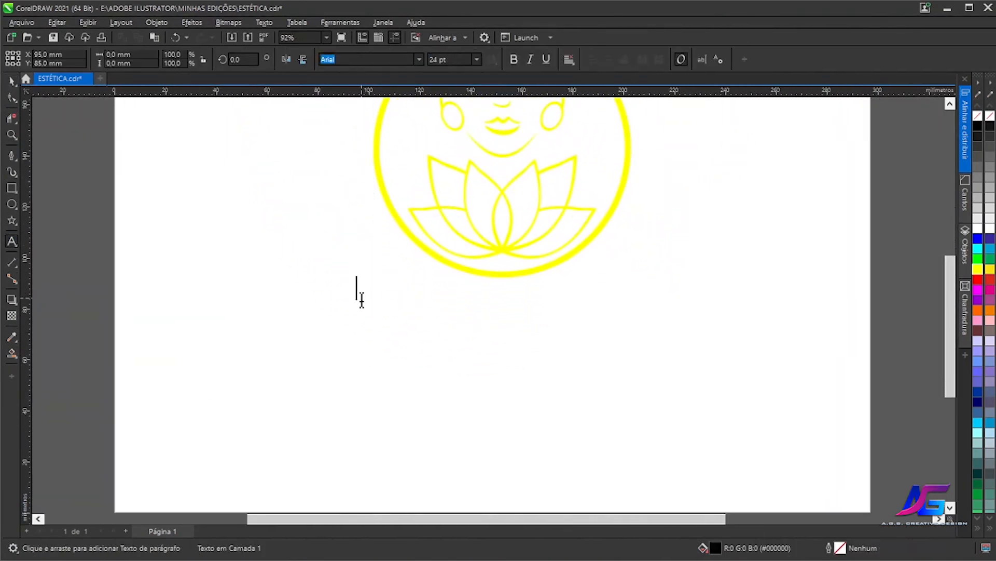
type("LUMI")
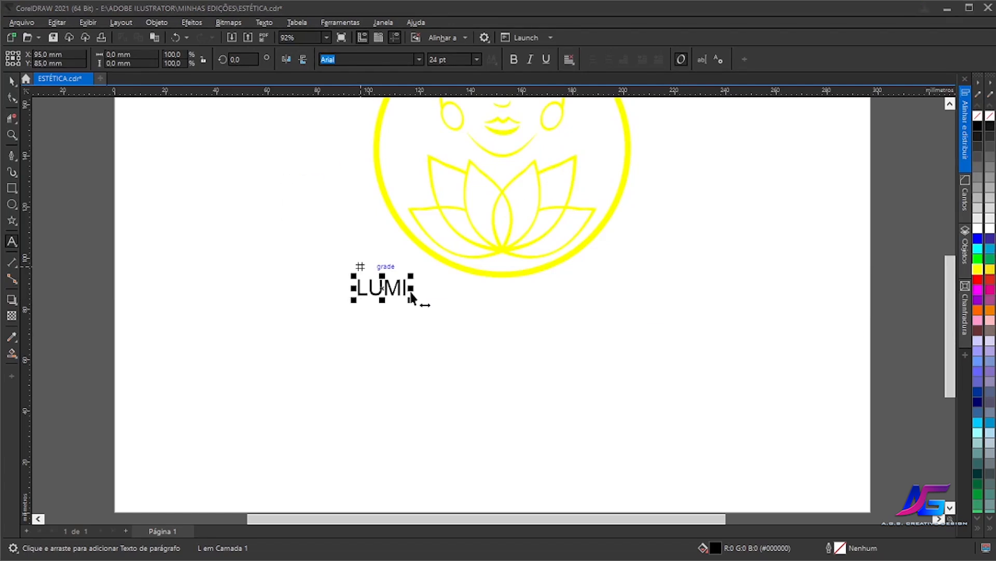
key("BackSpace")
type("INA")
key("shift+Left")
key("shift+Left")
key("shift+Left")
key("shift+Left")
key("shift+Left")
key("shift+Left")
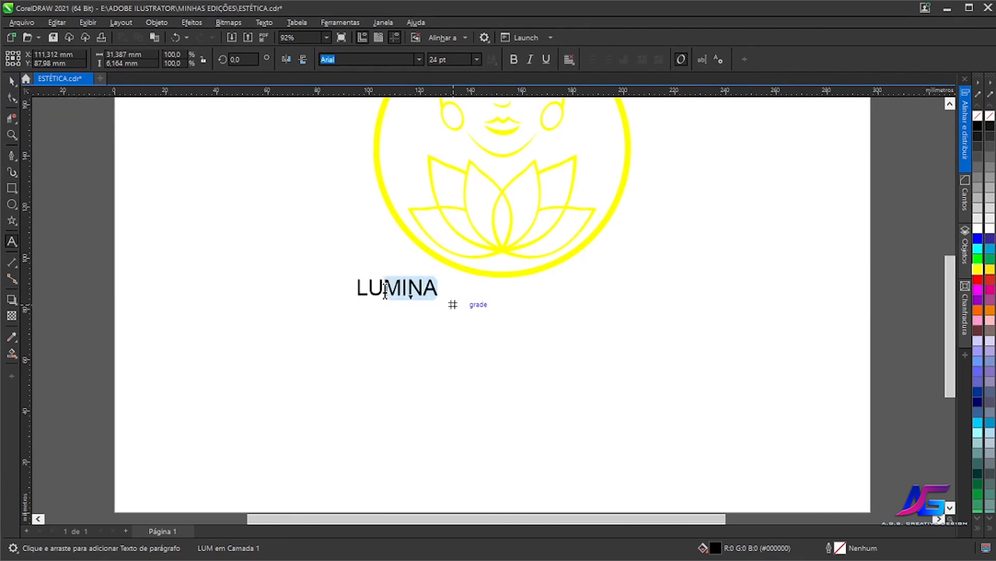
left_click(418, 59)
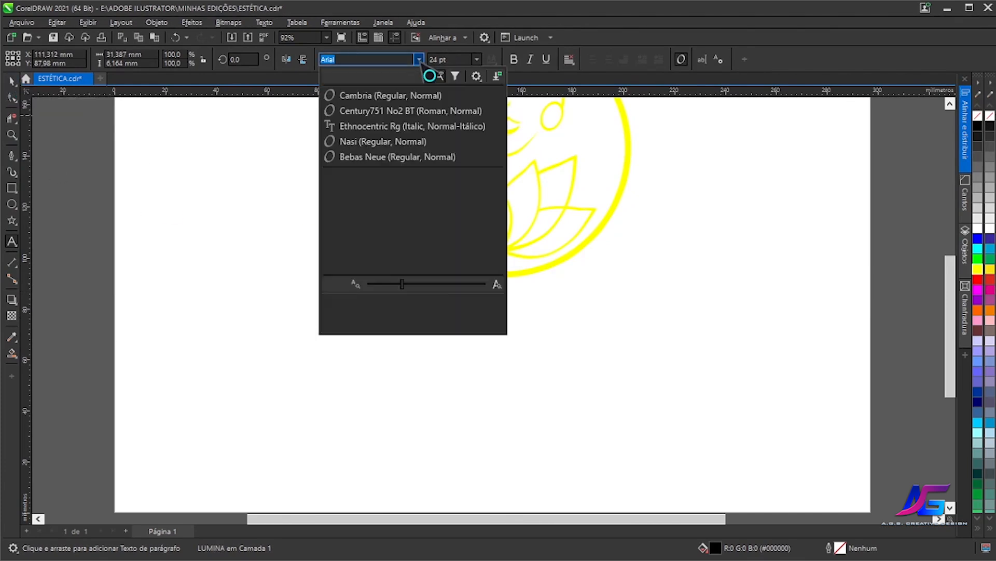
left_click(442, 112)
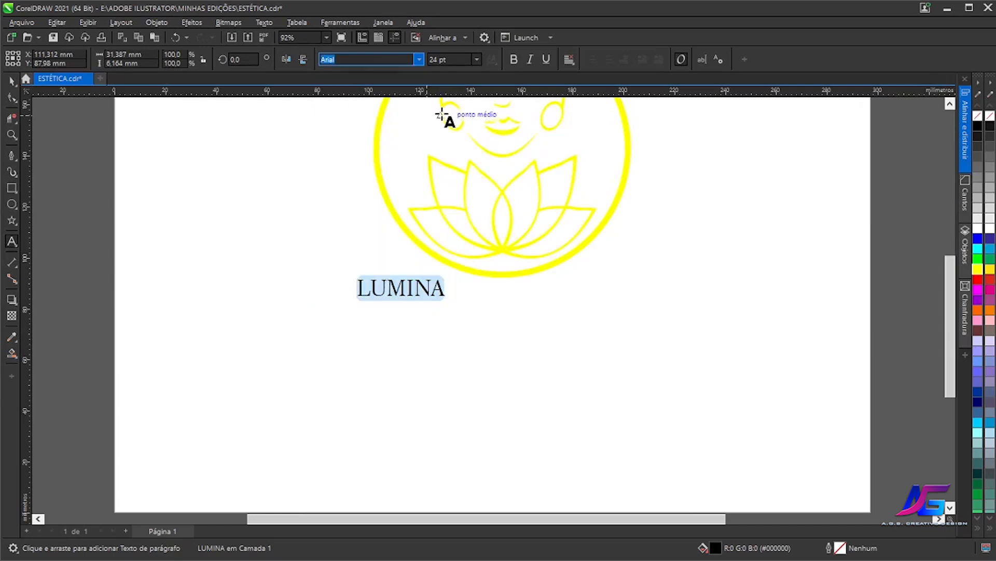
Enlarge LUMINA to slightly wider than the ring, place it beneath the emblem and fill it yellow
left_click(11, 82)
left_click_drag(457, 298, 698, 366)
left_click_drag(522, 285, 507, 329)
left_click(979, 269)
left_click(488, 397)
Add the text ESTÉTICA below LUMINA and set its font to Cambria
key("F8")
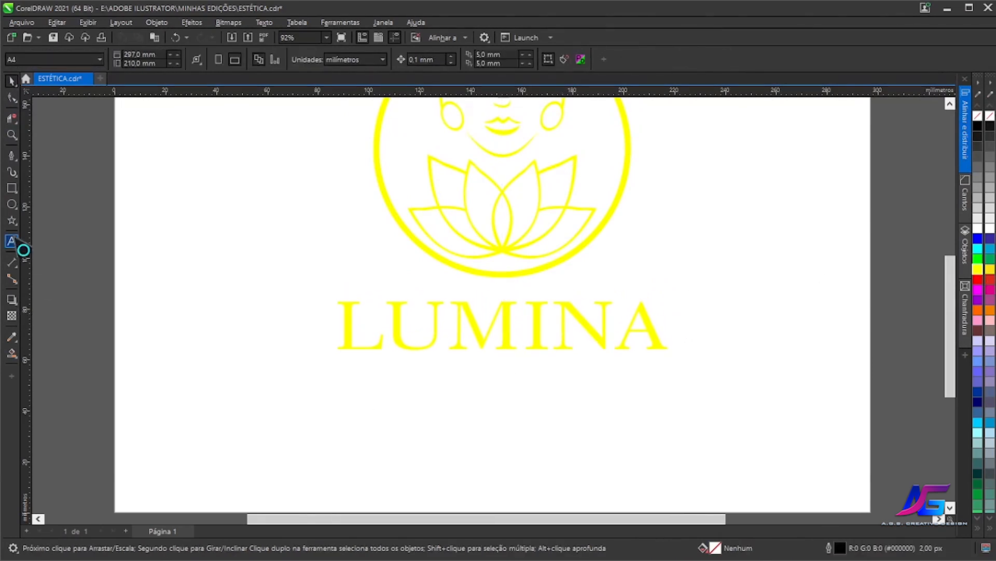
left_click(421, 378)
type("EST")
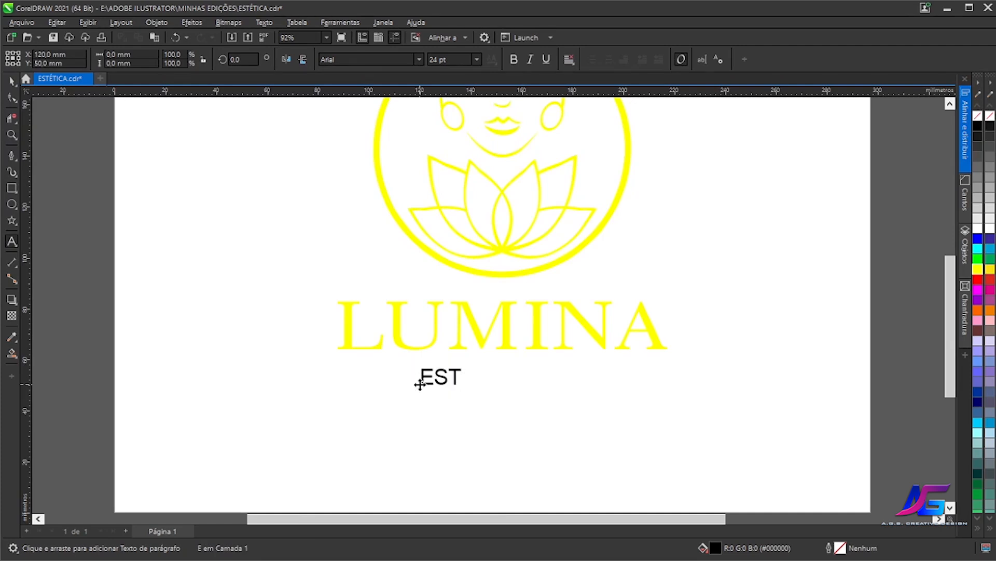
left_click_drag(529, 378, 425, 377)
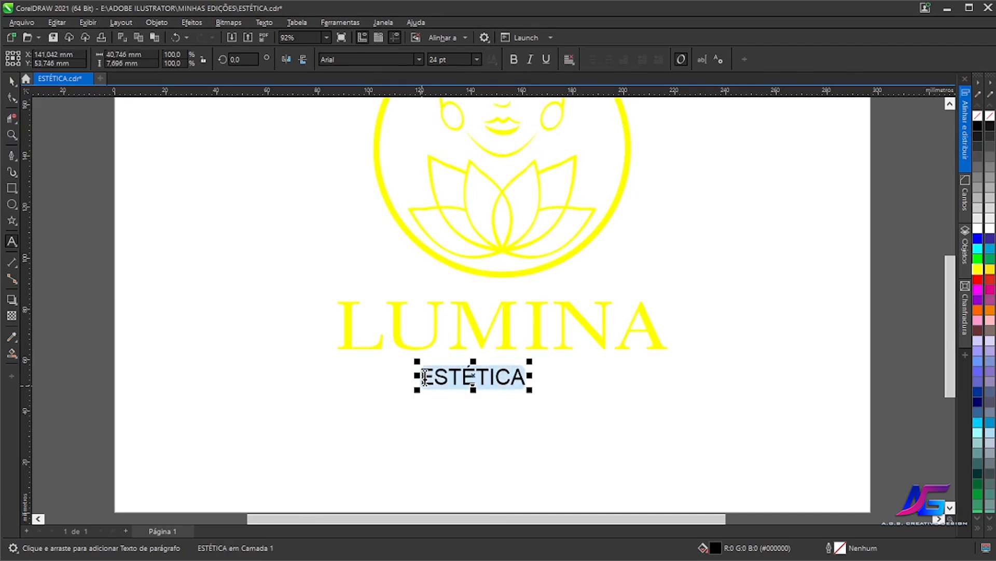
left_click(419, 59)
left_click(421, 113)
Fill ESTÉTICA with yellow, enlarge it to about 28 pt and place it beneath the middle of LUMINA
left_click(978, 269)
key("ctrl+space")
left_click_drag(474, 378, 575, 382)
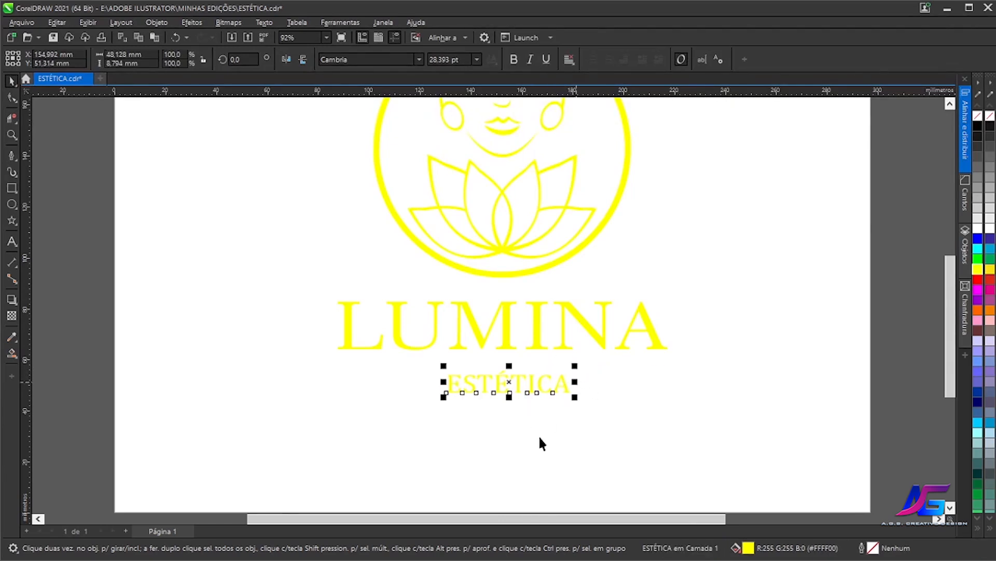
left_click(480, 419)
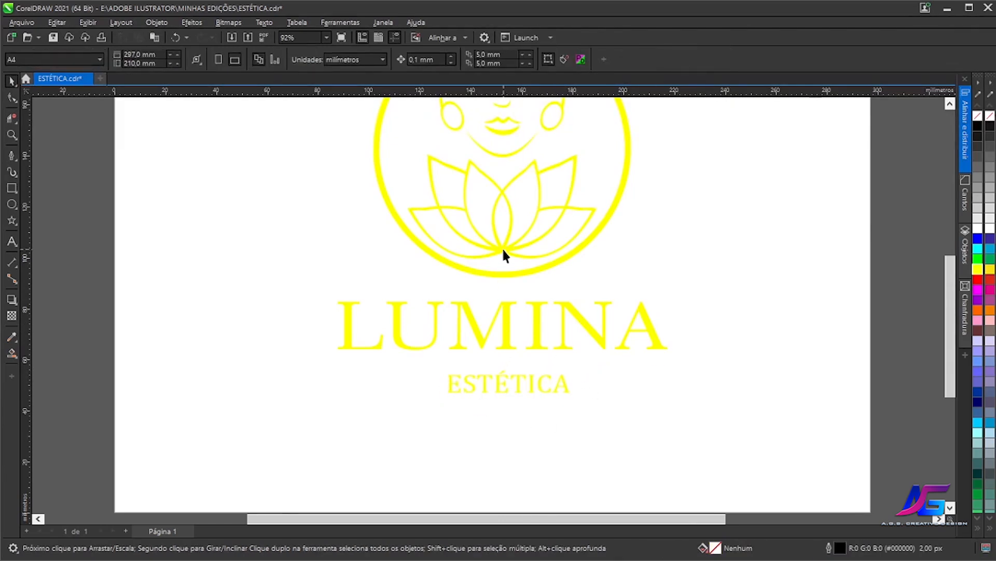
left_click(435, 232)
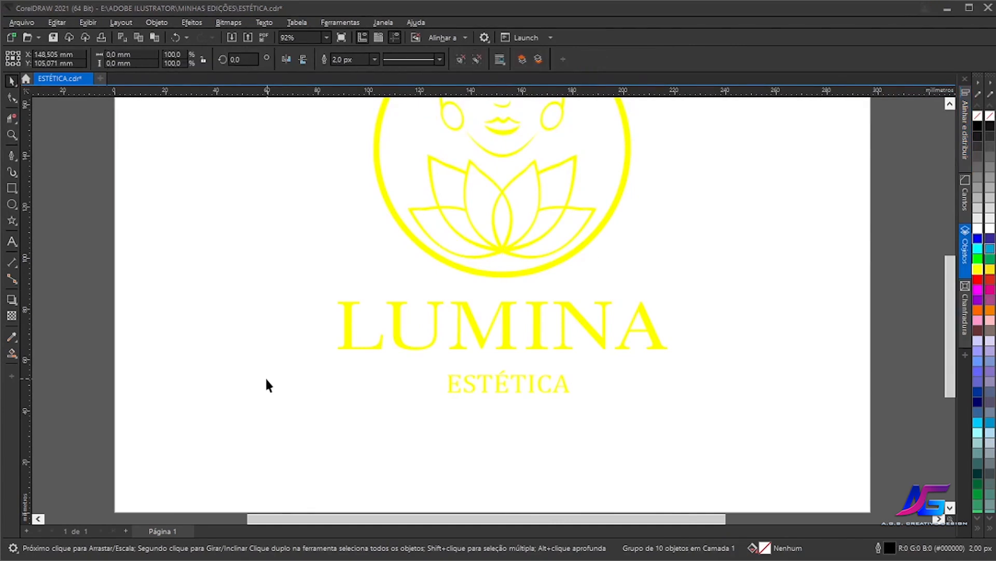
Add the tagline "Sua Beleza e Seu Brilho Renovado" below ESTÉTICA in yellow and set its font to Bebas Neue
left_click(11, 242)
type("Sua Beleza e Seu Brilho Renovado")
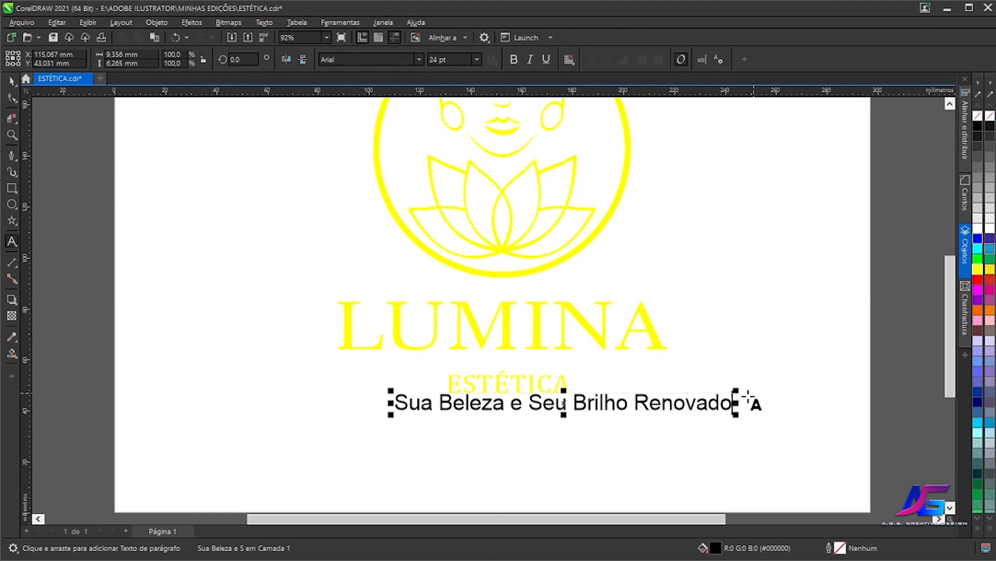
left_click_drag(731, 409, 394, 408)
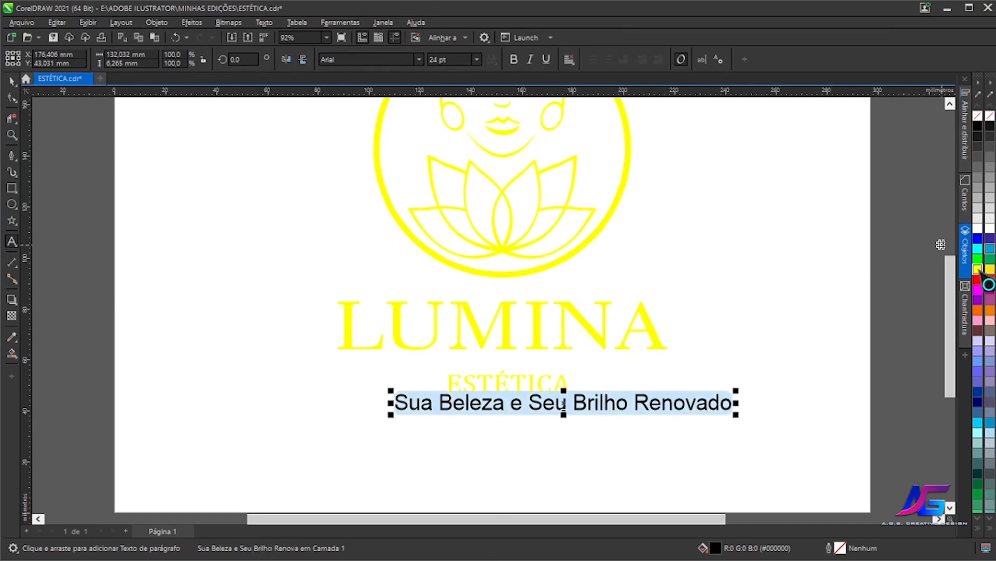
left_click(978, 268)
left_click(419, 60)
left_click(428, 157)
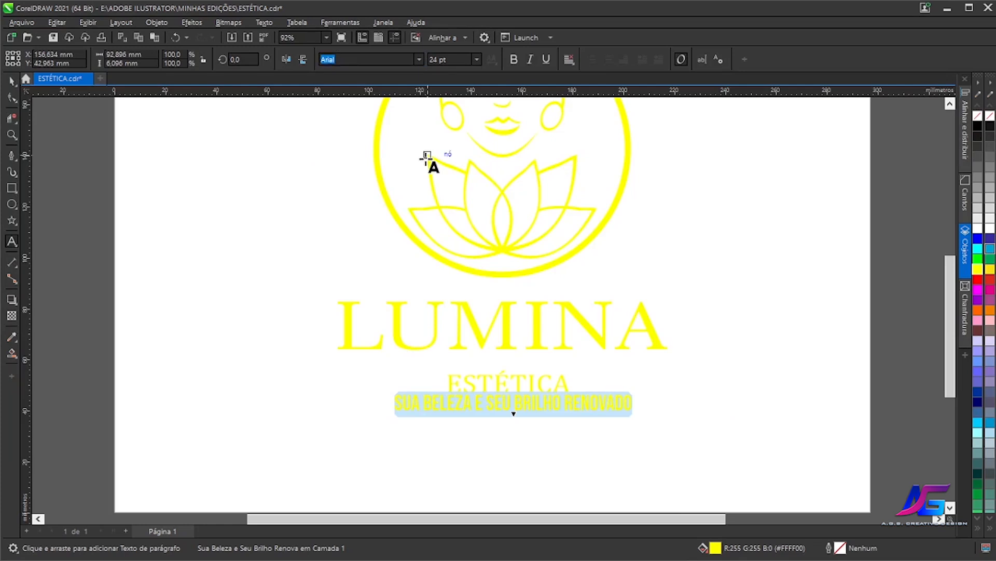
Reduce the tagline to about 22 pt, change its font to Bell MT and centre it beneath ESTÉTICA
left_click(11, 81)
scroll(495, 384, "up", 1)
left_click_drag(519, 411, 513, 417)
left_click(419, 59)
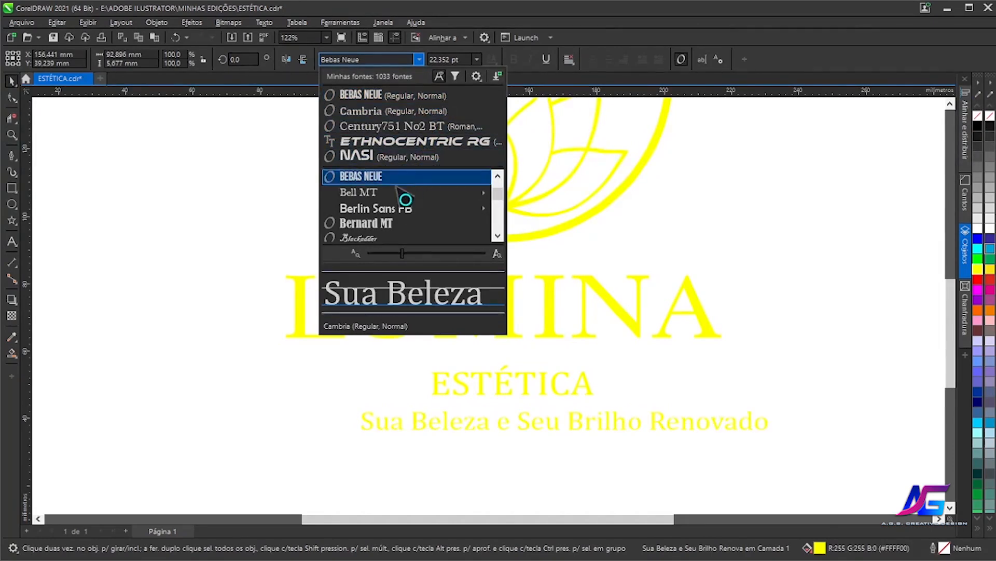
mouse_move(375, 193)
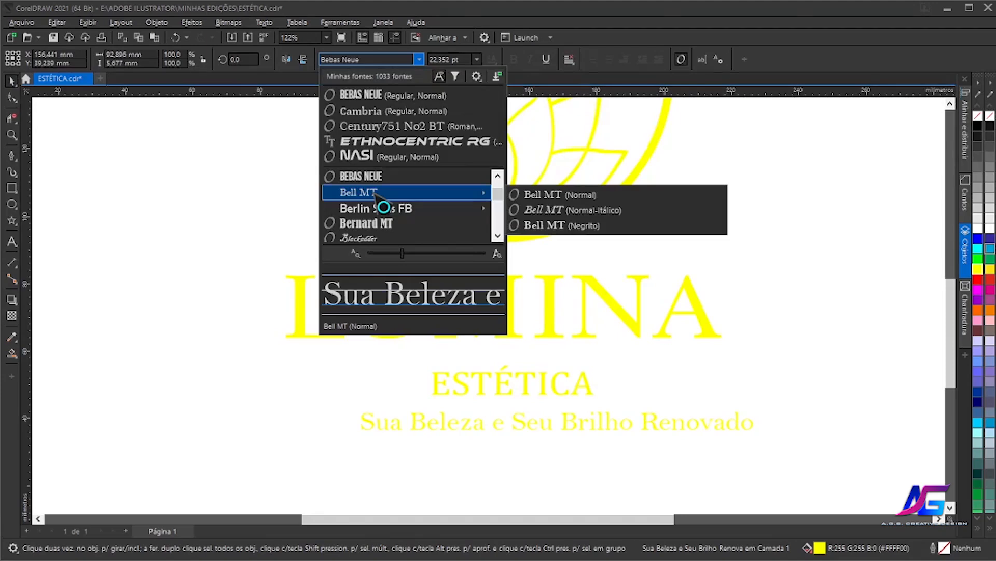
left_click(376, 193)
left_click_drag(560, 431, 530, 434)
left_click(398, 397)
Draw a curve with the Pen tool running from beside the E of ESTÉTICA outward into a loop
scroll(398, 396, "up", 1)
scroll(545, 422, "down", 2)
left_click(447, 370)
scroll(441, 369, "up", 3)
scroll(443, 406, "up", 2)
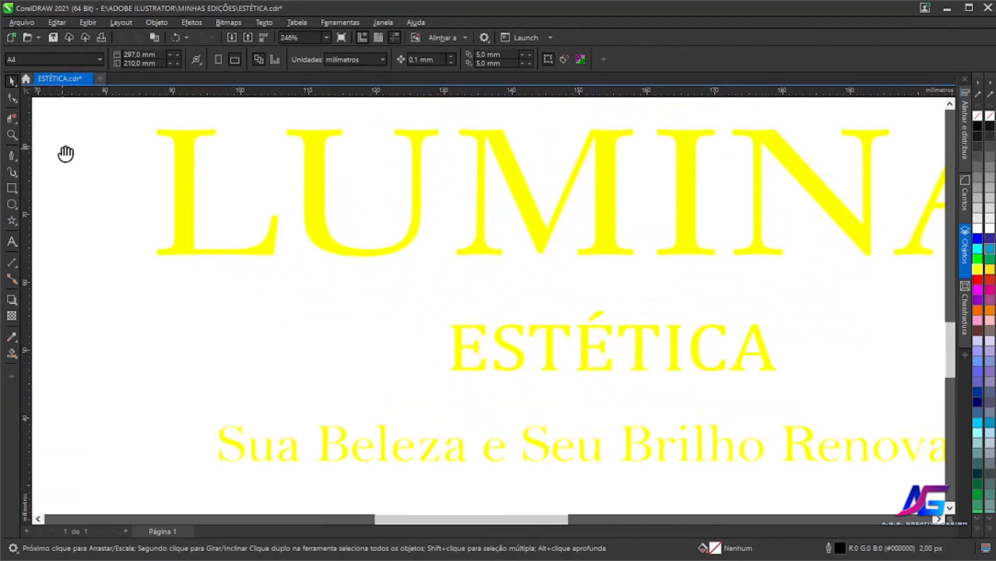
left_click(11, 155)
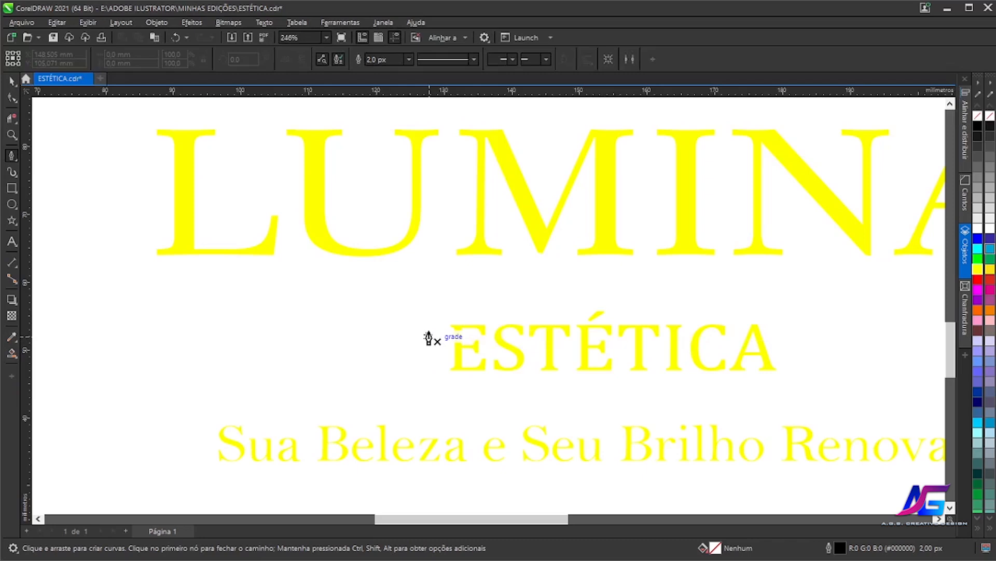
left_click_drag(426, 337, 308, 383)
left_click_drag(242, 375, 241, 381)
left_click_drag(240, 382, 187, 403)
left_click(192, 340)
left_click(291, 369)
left_click_drag(291, 373, 201, 326)
Remove the surplus nodes from the loop curve and reshape it into a smooth teardrop loop with a gently arched tail
key("F10")
scroll(296, 363, "up", 2)
double_click(170, 407)
double_click(70, 322)
left_click(270, 378)
left_click_drag(195, 315, 303, 339)
left_click_drag(80, 317, 69, 234)
left_click_drag(95, 464, 107, 497)
left_click(640, 274)
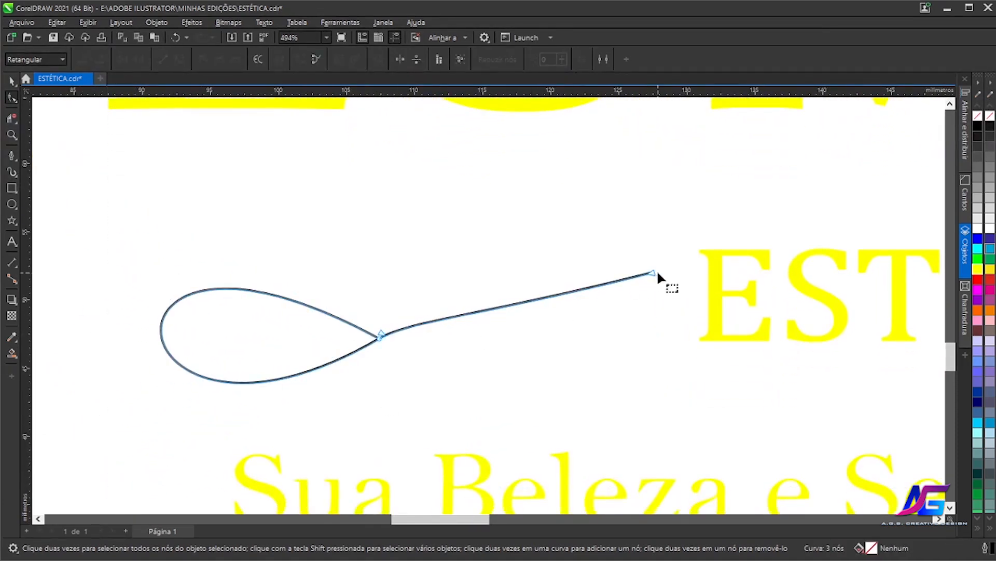
left_click_drag(408, 329, 341, 351)
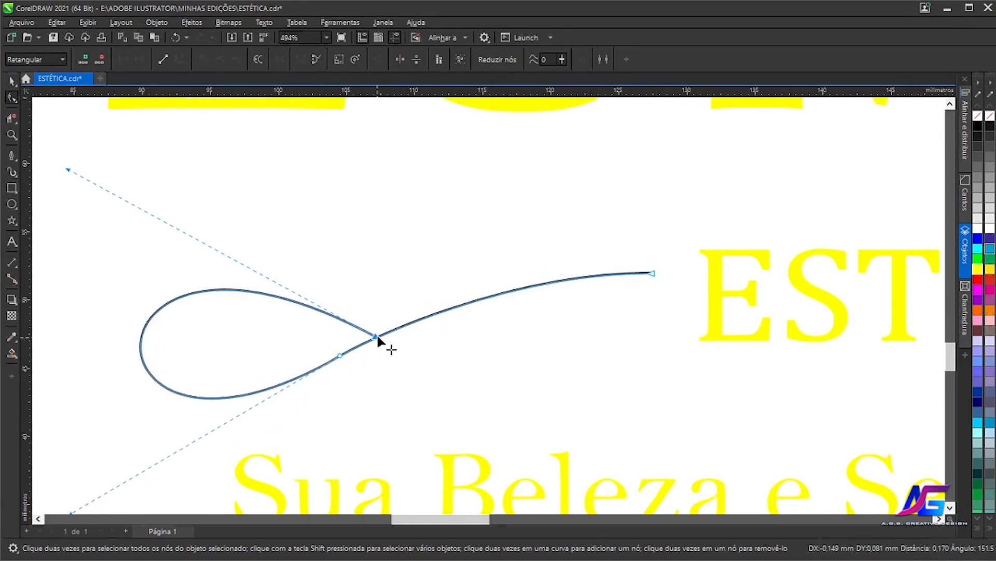
mouse_move(652, 273)
left_mouse_down()
mouse_move(653, 291)
mouse_move(646, 273)
left_mouse_up()
left_click_drag(375, 336, 382, 333)
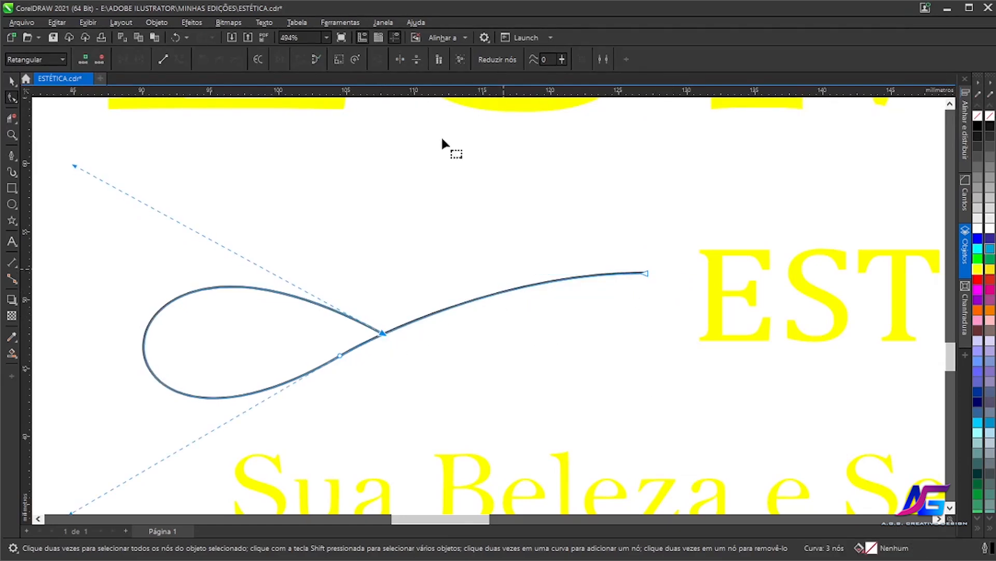
Scale the loop ornament down to about 26.3 by 6.6 mm, keeping its tail end beside ESTÉTICA
left_click(12, 81)
scroll(352, 349, "up", 2)
scroll(351, 350, "down", 4)
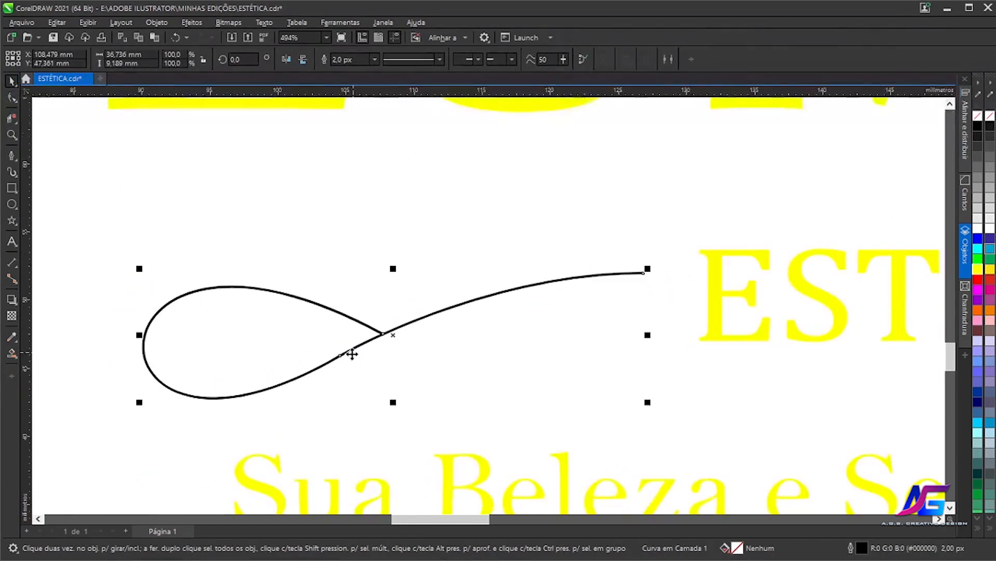
left_click_drag(206, 386, 299, 363)
Set the loop ornament's outline width to 8 px and its fill colour to yellow
left_click(374, 59)
left_click(367, 133)
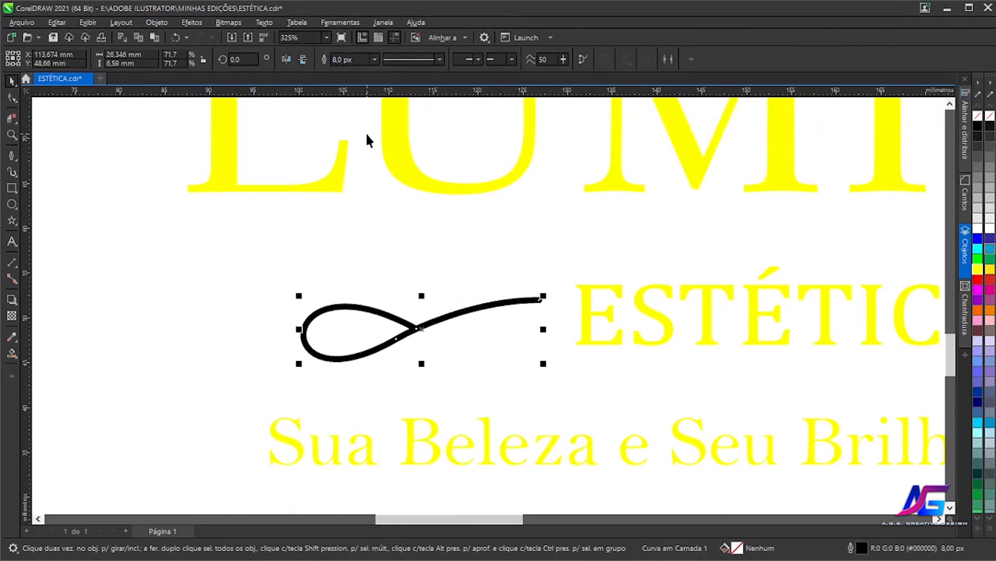
left_click(978, 269)
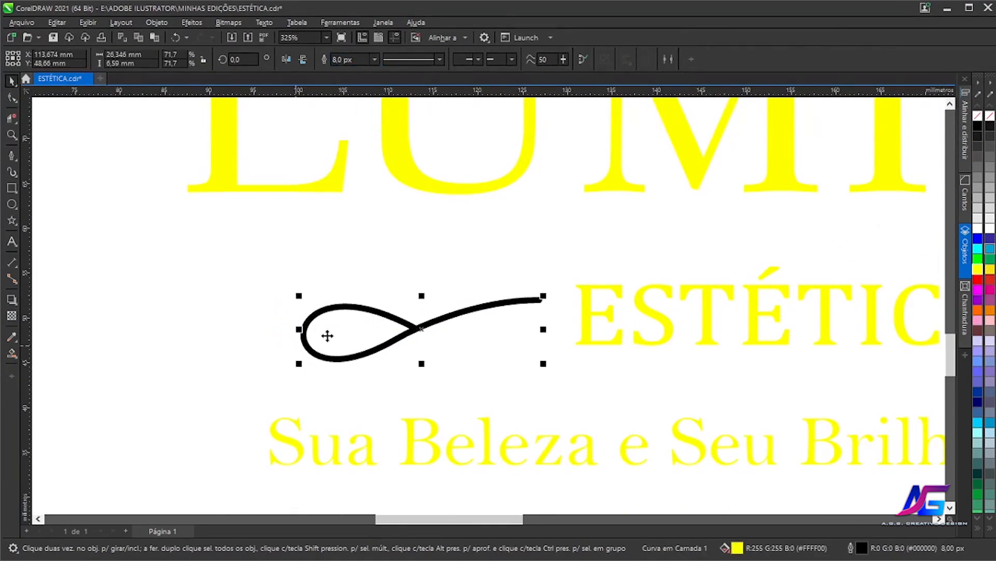
Set the loop ornament's outline colour to yellow and convert the outline to an object
right_click(979, 270)
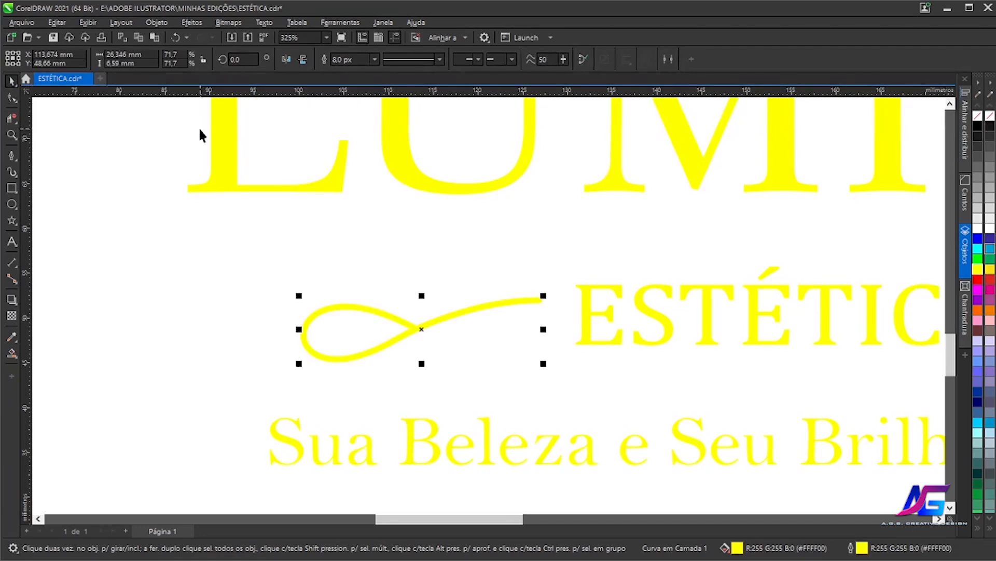
left_click(157, 22)
left_click(244, 345)
left_click(12, 97)
key("space")
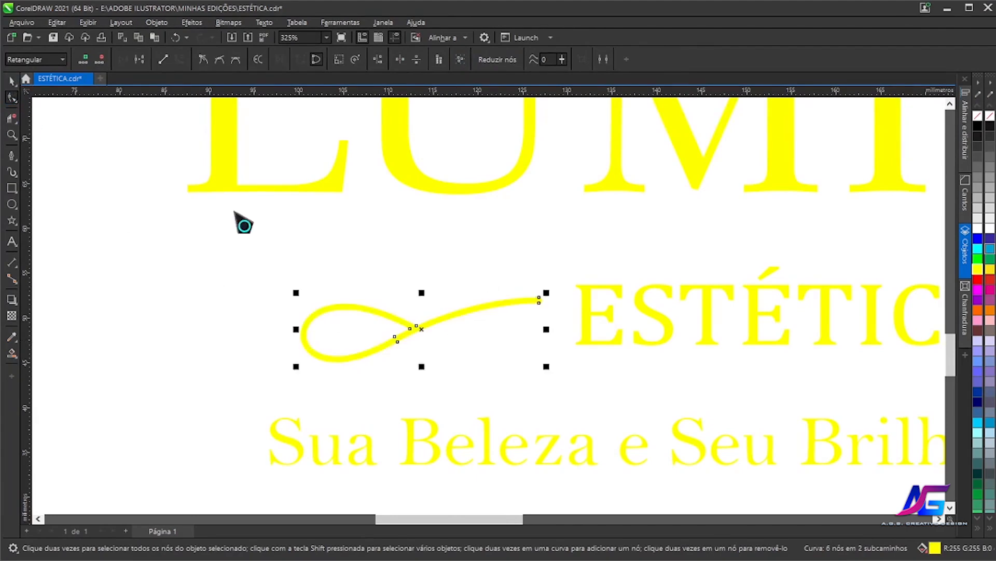
Place a mirrored copy of the loop ornament on the other side of ESTÉTICA
scroll(475, 353, "down", 2)
left_click_drag(475, 353, 767, 349)
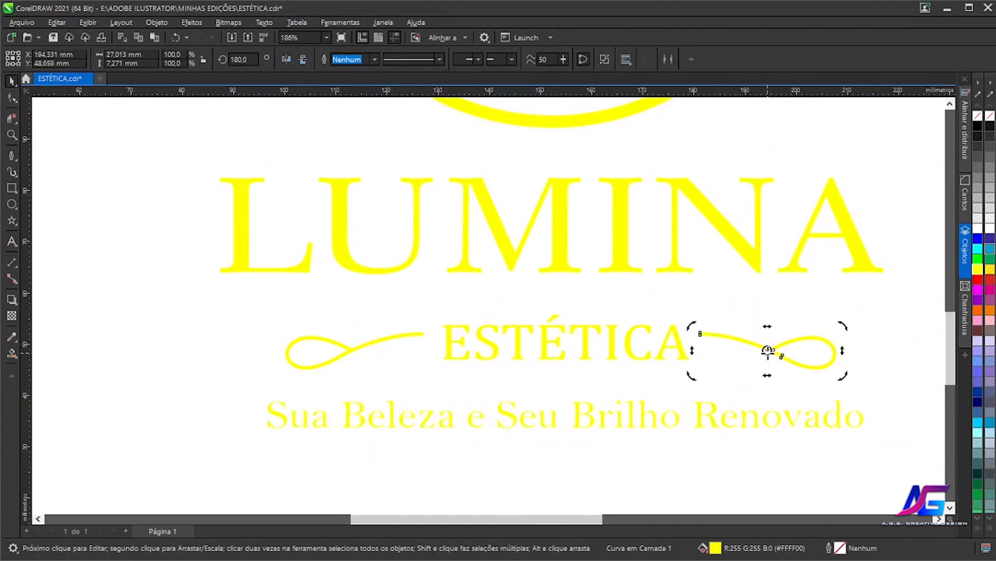
left_click(404, 364)
scroll(273, 417, "down", 3)
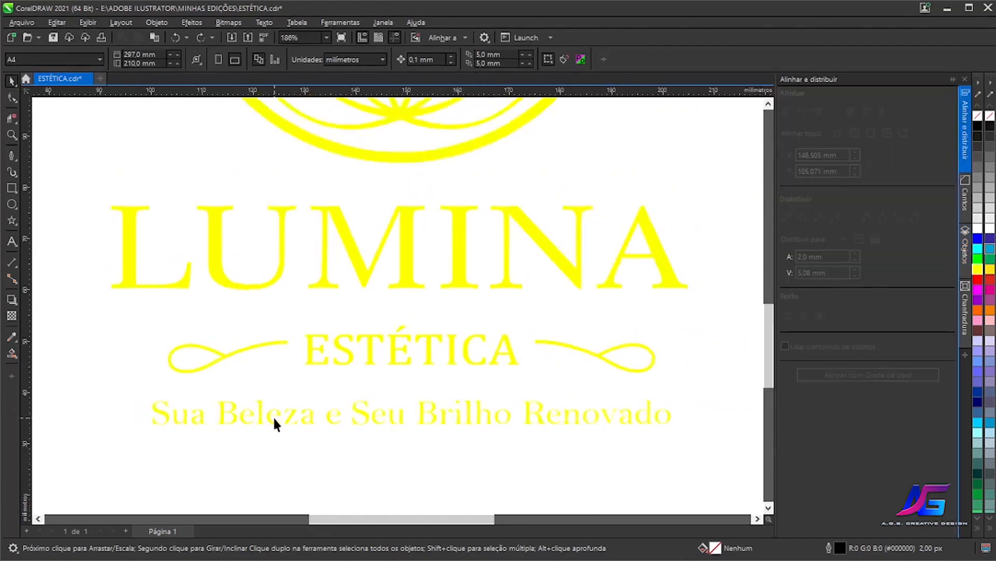
Scale the tagline down to about 84.2 by 3.9 mm and place it closer beneath ESTÉTICA
scroll(165, 423, "up", 8)
left_click_drag(176, 418, 399, 402)
scroll(405, 398, "down", 6)
scroll(408, 398, "down", 2)
scroll(403, 387, "up", 2)
left_click(416, 393)
left_click_drag(202, 406, 327, 399)
left_click_drag(505, 389, 456, 389)
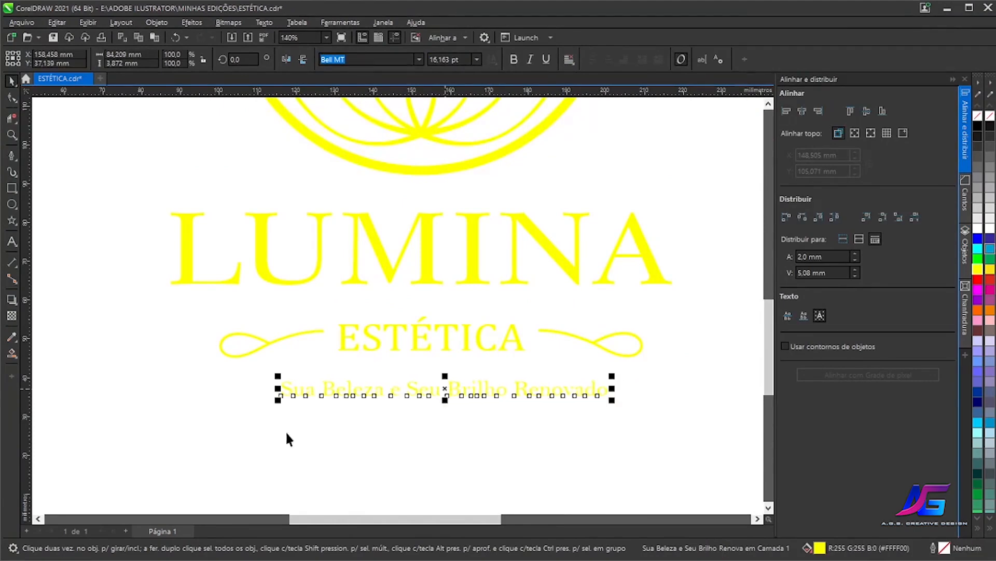
Draw a thin horizontal rectangle about 7 mm long before the tagline and fill it yellow with the Smart Fill tool
scroll(262, 410, "up", 4)
left_click(259, 391)
scroll(260, 395, "up", 4)
left_click(11, 188)
left_click_drag(212, 330, 347, 347)
left_click(12, 352)
left_click(327, 337)
left_click(976, 270)
scroll(320, 342, "up", 3)
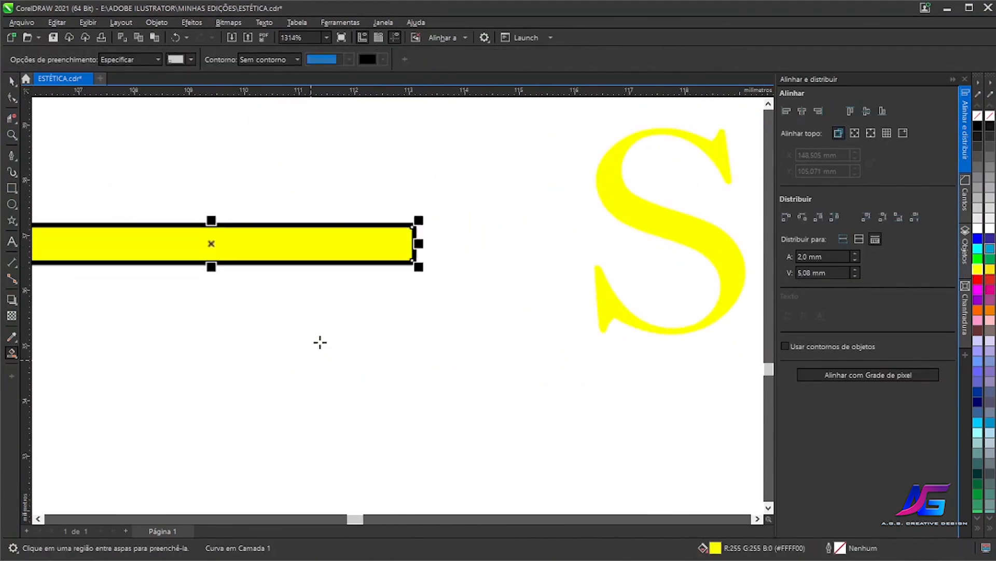
scroll(203, 277, "down", 1)
scroll(210, 255, "down", 1)
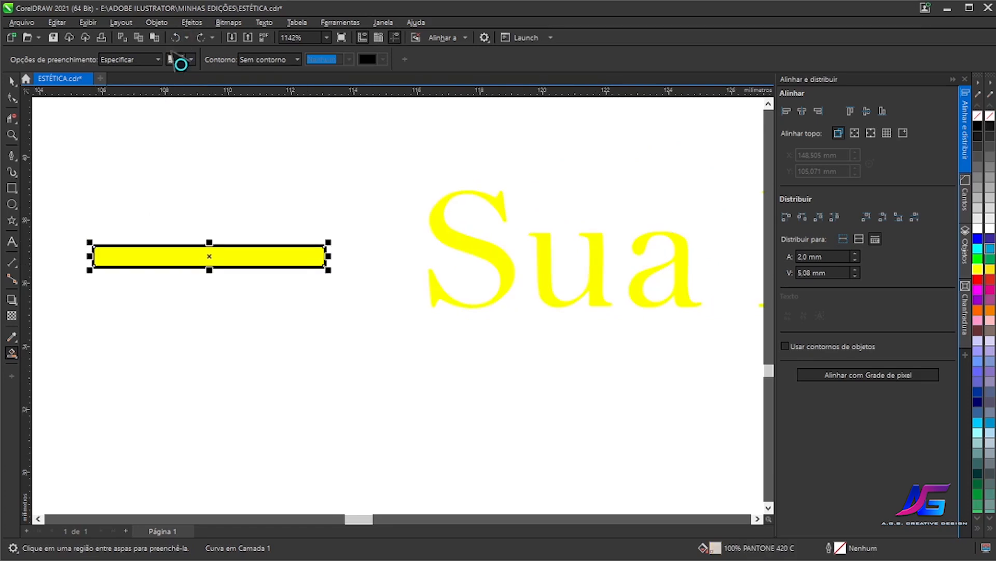
Delete the black-outlined rectangle, keeping only the yellow bar beside the tagline
key("space")
scroll(210, 262, "up", 5)
key("Delete")
left_click(175, 37)
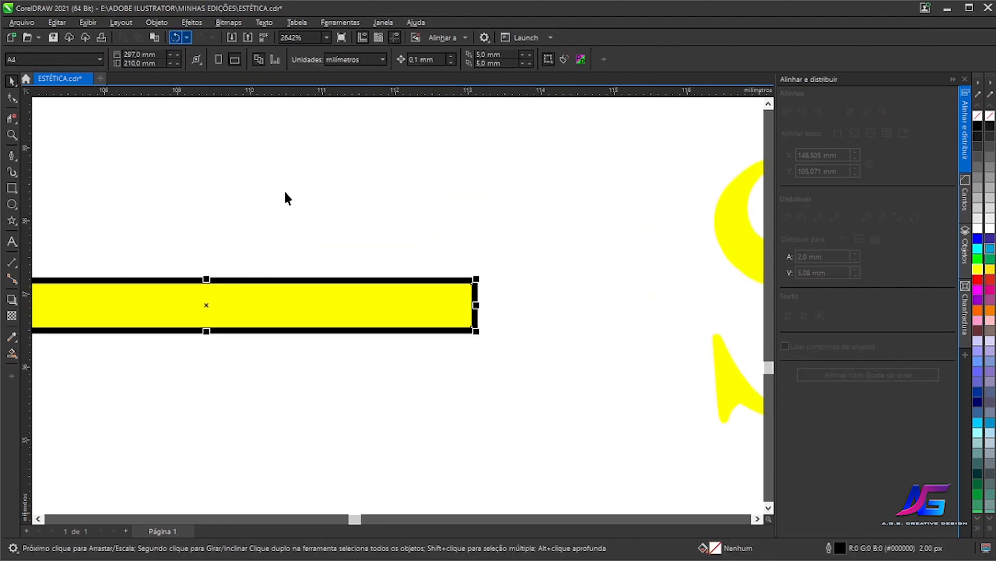
left_click(476, 292)
key("Delete")
scroll(432, 319, "down", 15)
left_click_drag(414, 358, 278, 366)
scroll(278, 366, "down", 4)
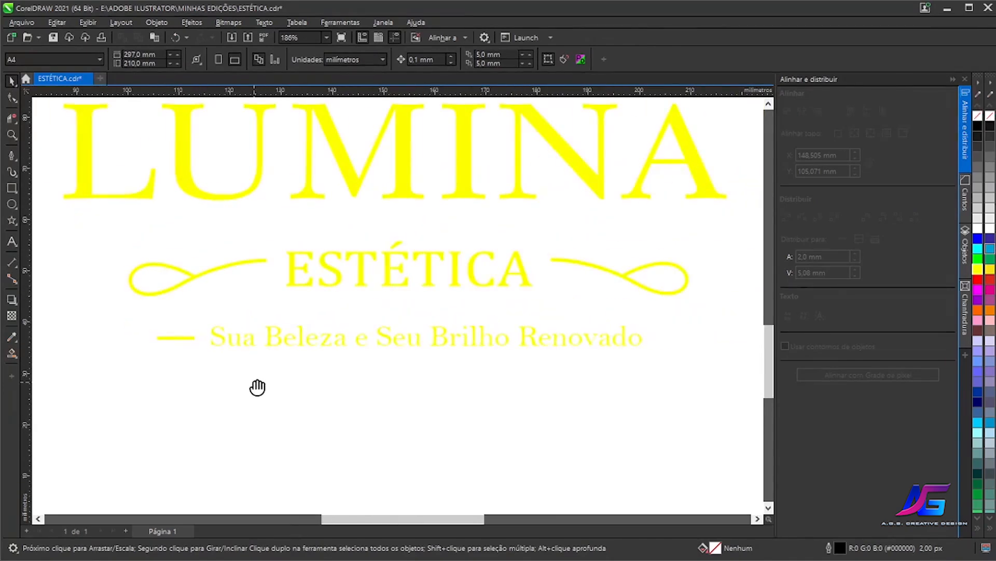
Duplicate the yellow bar to the end of the tagline and align both bars with the text on one horizontal line
left_click(186, 340)
left_click_drag(685, 336, 685, 335)
right_click(685, 335)
left_click_drag(126, 311, 727, 375)
left_click(867, 112)
left_click(506, 414)
Distribute the tagline and its bars with equal horizontal spacing, and likewise ESTÉTICA and its two loops
left_click_drag(112, 316, 746, 370)
left_click(856, 260)
left_click(834, 217)
left_click(856, 254)
left_click(834, 217)
left_click_drag(98, 229, 721, 334)
left_click(834, 217)
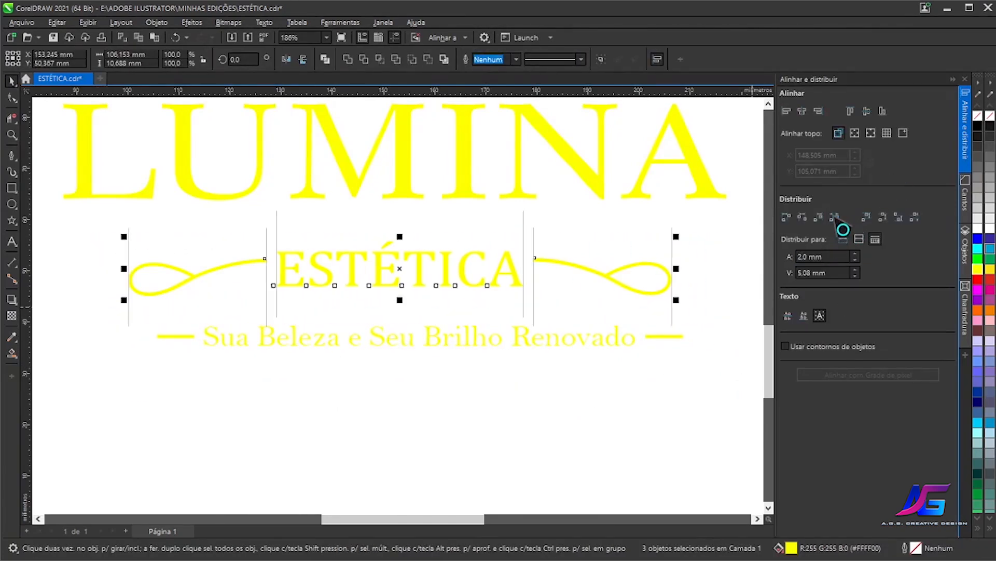
Group ESTÉTICA with its two loops, and group the tagline with its two bars
left_click(549, 378)
scroll(549, 378, "down", 5)
left_click_drag(236, 133, 504, 399)
left_click(504, 400)
scroll(457, 340, "up", 5)
left_click_drag(159, 279, 655, 351)
left_click(630, 335)
left_click_drag(560, 345, 511, 334)
scroll(363, 327, "down", 1)
left_click_drag(131, 279, 682, 347)
right_click(404, 306)
left_click(457, 279)
left_click_drag(145, 334, 711, 416)
right_click(426, 363)
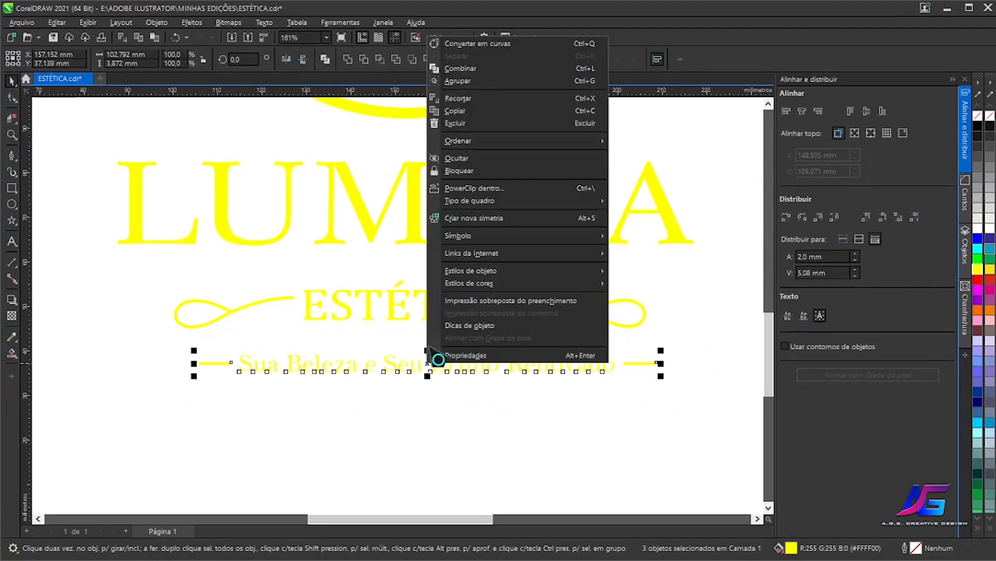
left_click(469, 82)
Centre the emblem, LUMINA, the ESTÉTICA group and the tagline group on a common vertical axis
scroll(403, 437, "down", 5)
left_click_drag(269, 166, 526, 434)
left_click(804, 112)
left_click(521, 389)
Move LUMINA, the ESTÉTICA group and the tagline group together slightly down from the ringed emblem
scroll(407, 419, "up", 8)
left_click_drag(407, 441, 433, 447)
scroll(433, 447, "down", 3)
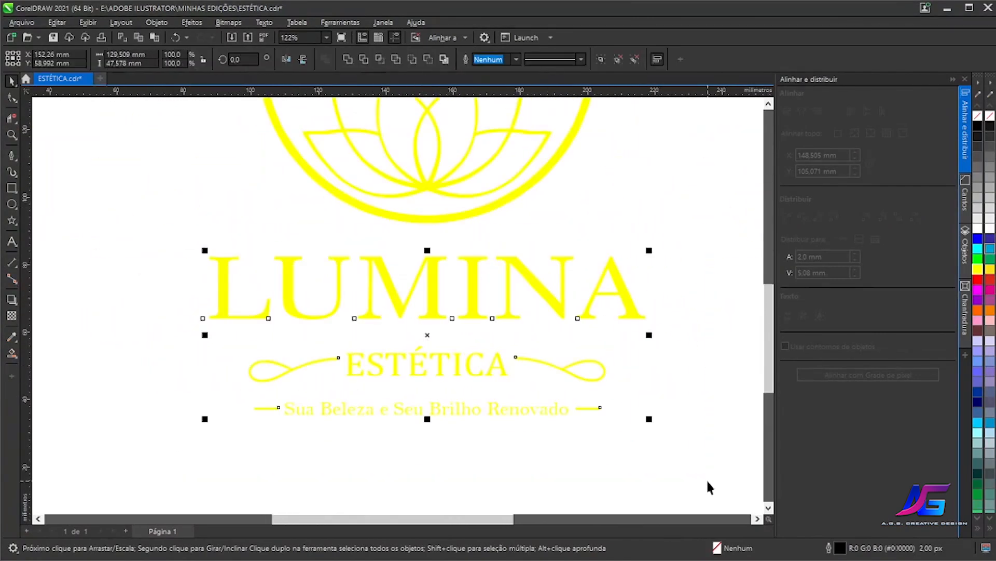
left_click_drag(427, 334, 426, 358)
key("Escape")
Move the ESTÉTICA group up closer to LUMINA and the tagline group up closer to ESTÉTICA
left_click(427, 375)
left_click(414, 396)
left_click(424, 420)
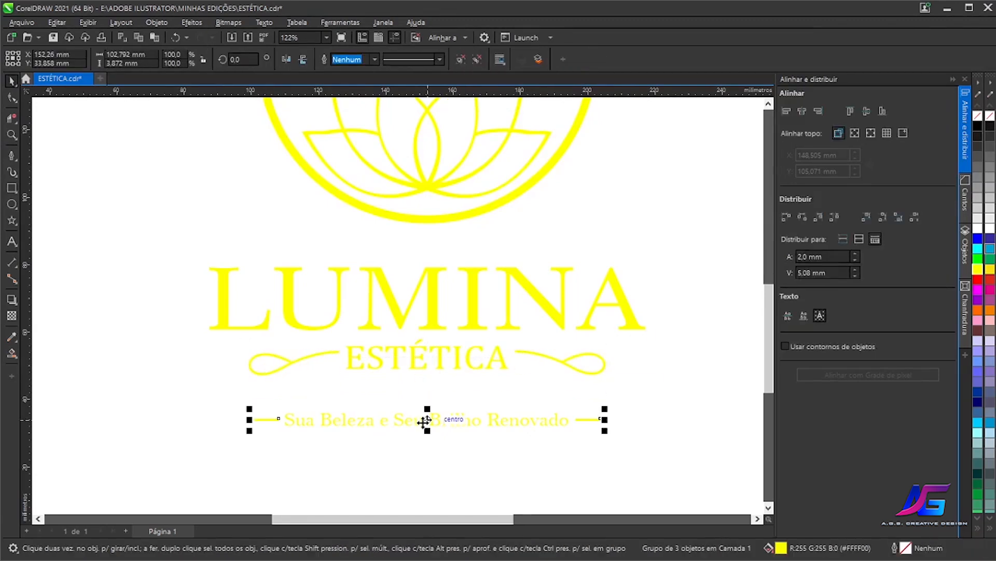
left_click_drag(431, 419, 425, 404)
left_click(648, 340)
scroll(649, 341, "down", 2)
left_click_drag(673, 271, 631, 354)
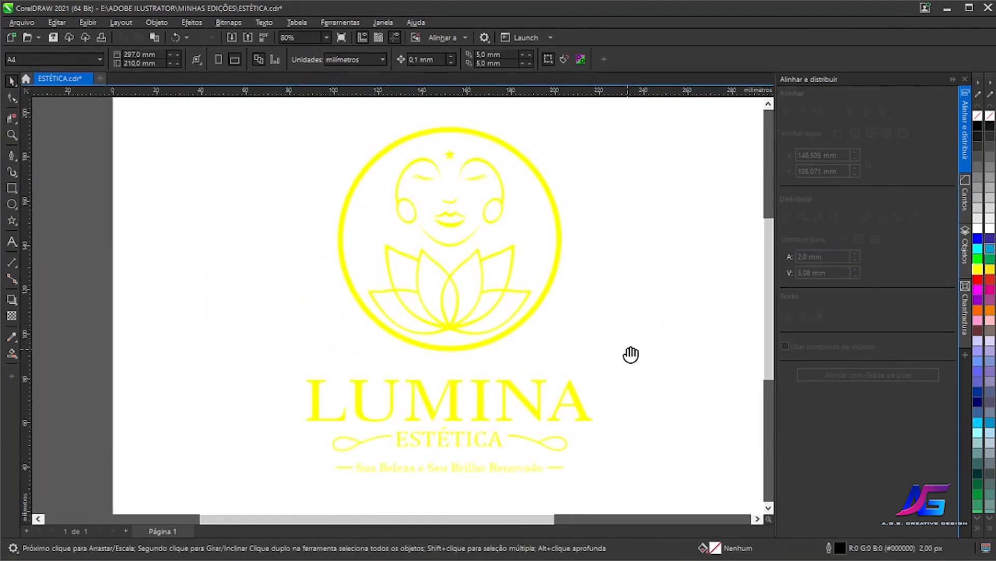
left_click(966, 246)
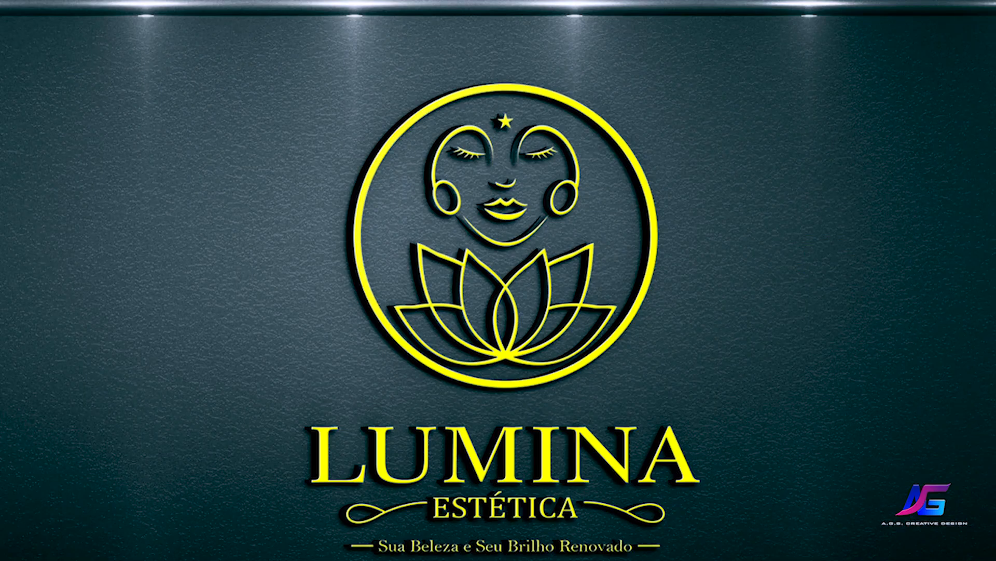